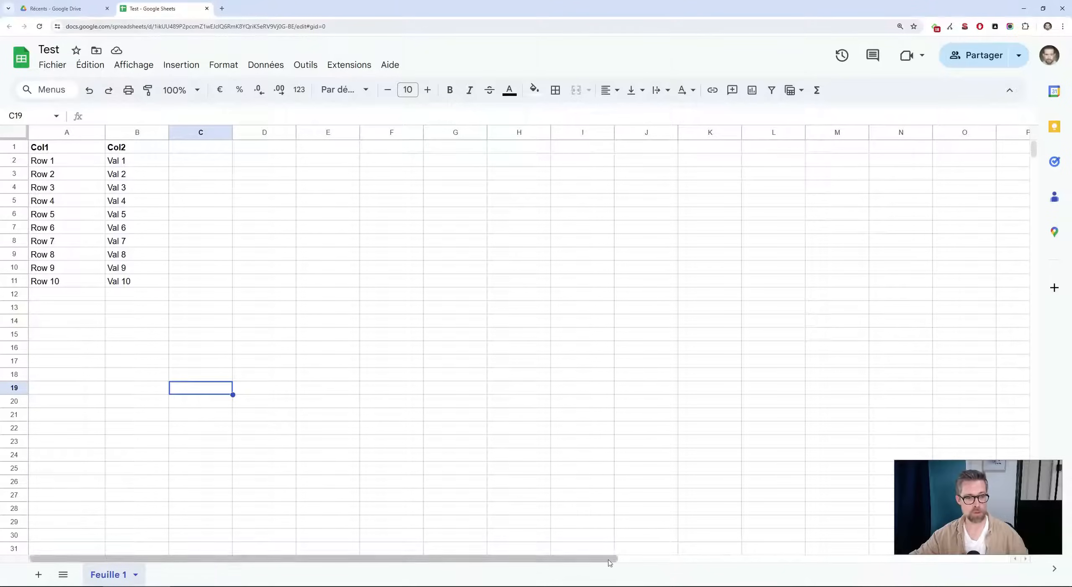
# Switch to Automa, open the Google Sheets Read block, and compare its spreadsheet ID with the ID in the Test spreadsheet's URL.
pyautogui.click(600, 586)
pyautogui.click(438, 252)
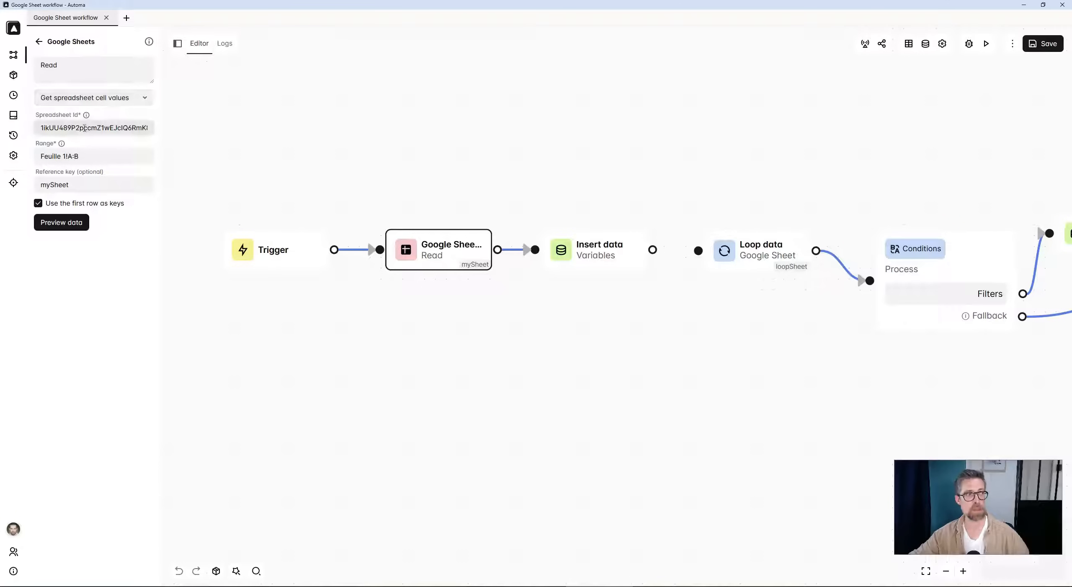
pyautogui.moveTo(60, 126); pyautogui.dragTo(161, 132)
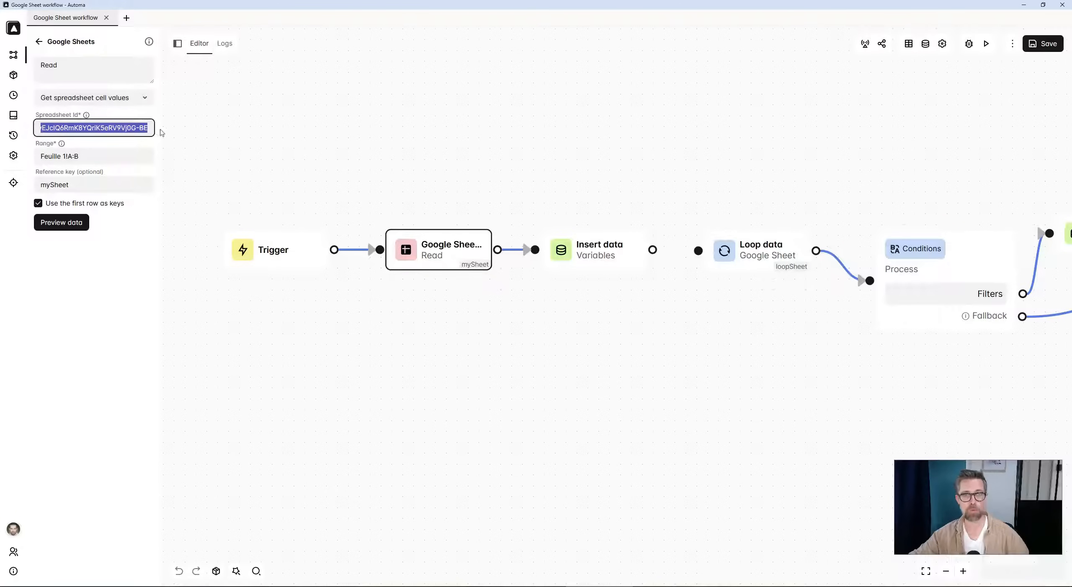
pyautogui.hotkey('alt', 'Tab')
pyautogui.doubleClick(182, 27)
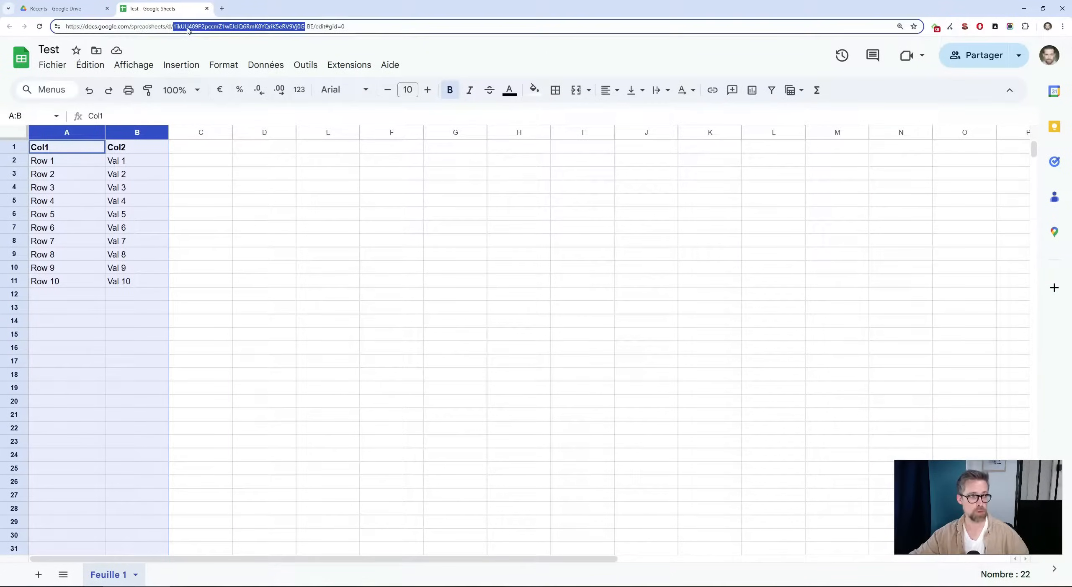
pyautogui.click(178, 26)
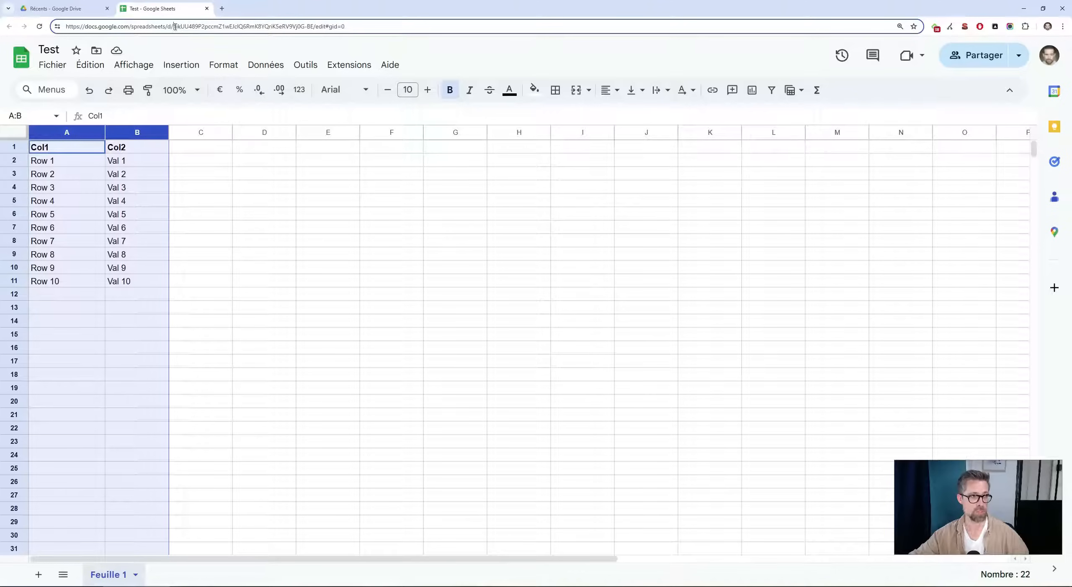
pyautogui.moveTo(175, 27); pyautogui.dragTo(313, 27)
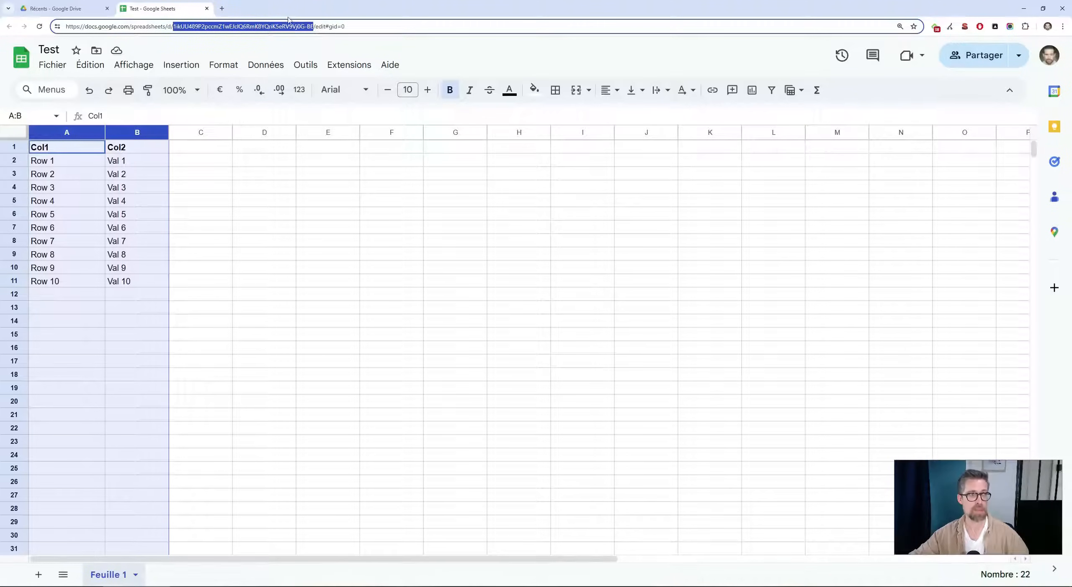
pyautogui.hotkey('alt', 'Tab')
pyautogui.click(114, 130)
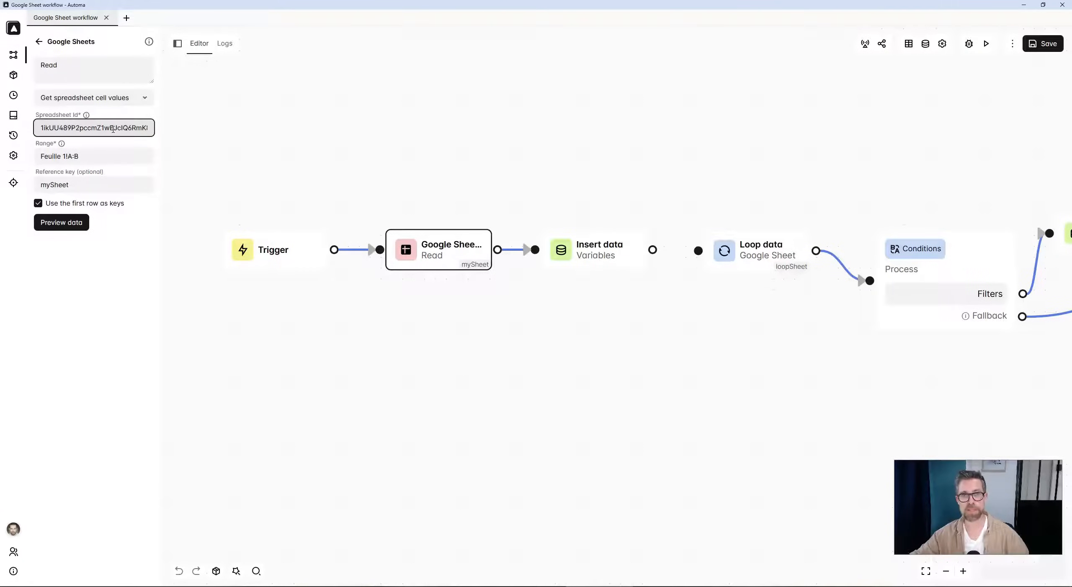
# Examine the sheet name and column parts of the Read block's range against columns A and B of the Test spreadsheet.
pyautogui.click(66, 156)
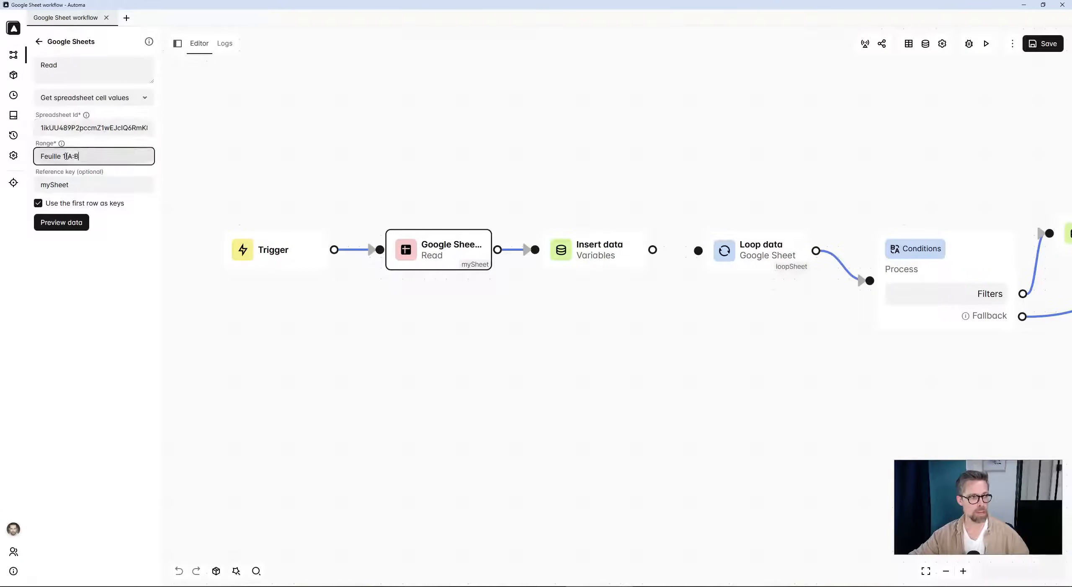
pyautogui.moveTo(41, 156); pyautogui.dragTo(67, 158)
pyautogui.click(73, 158)
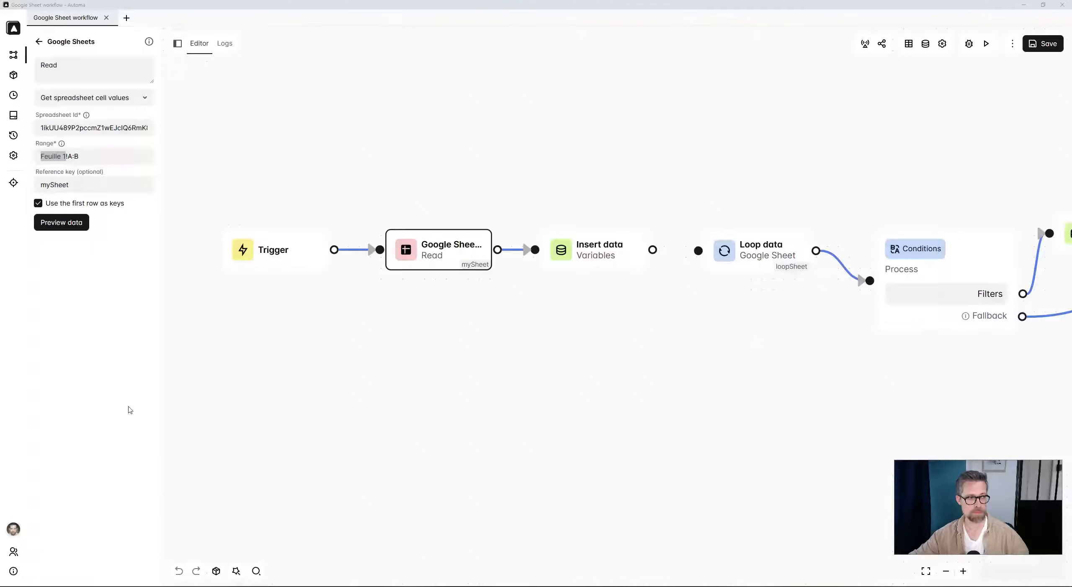
pyautogui.click(93, 155)
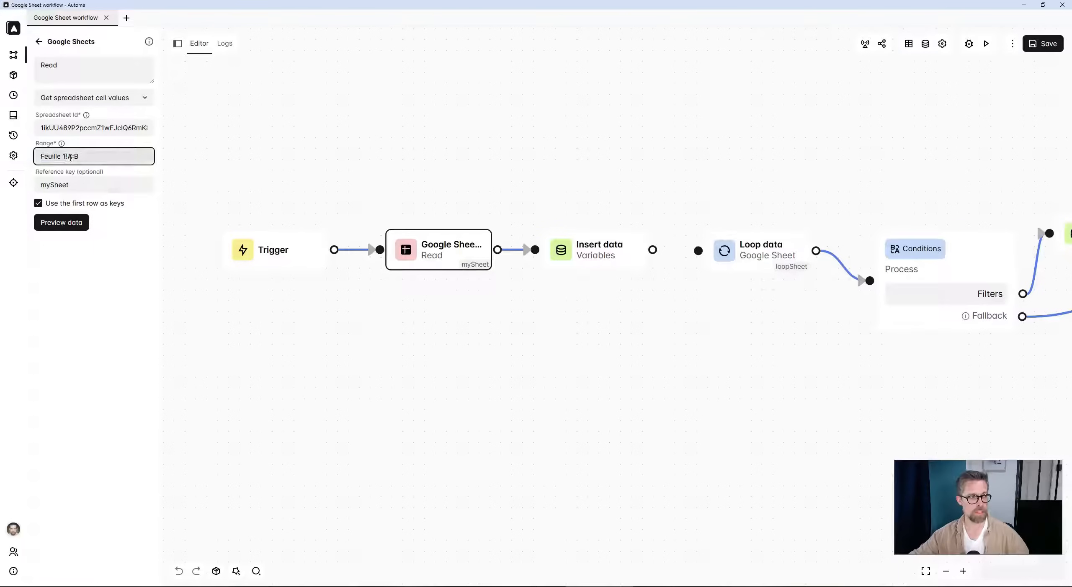
pyautogui.moveTo(68, 158); pyautogui.dragTo(80, 158)
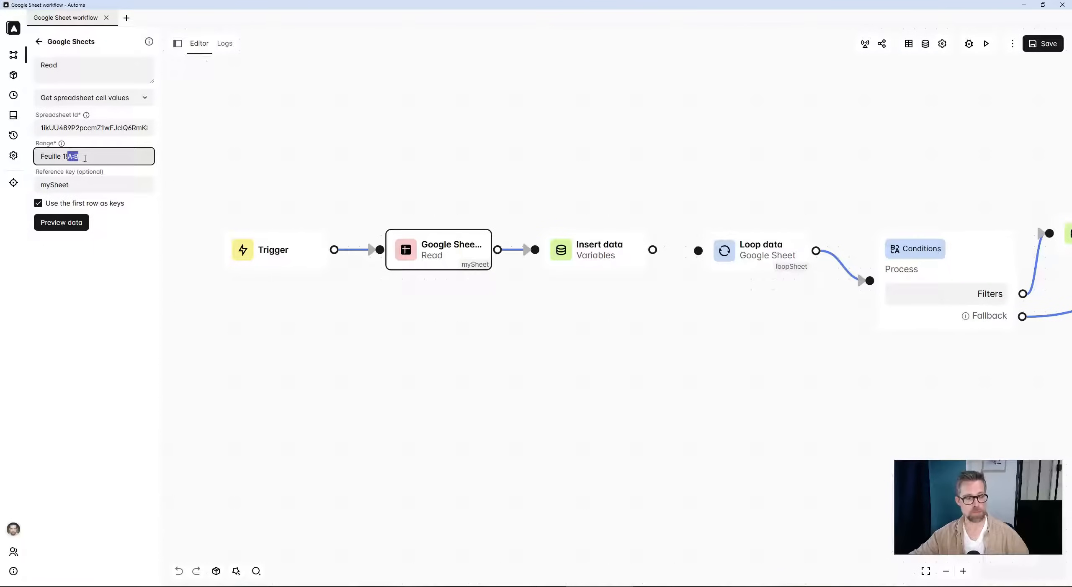
pyautogui.click(78, 157)
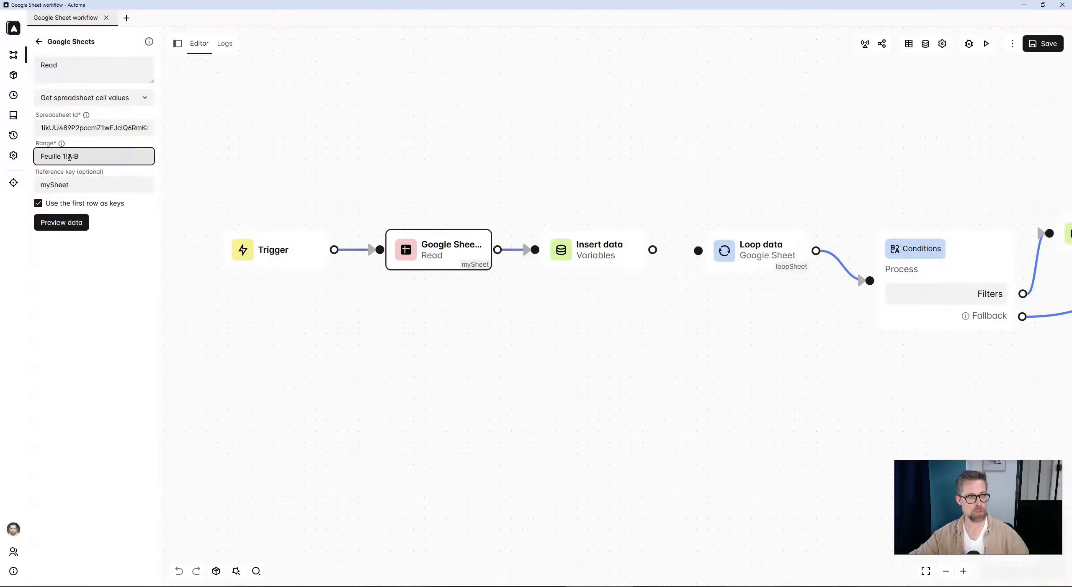
pyautogui.hotkey('alt', 'Tab')
pyautogui.click(119, 174)
pyautogui.moveTo(82, 133); pyautogui.dragTo(126, 133)
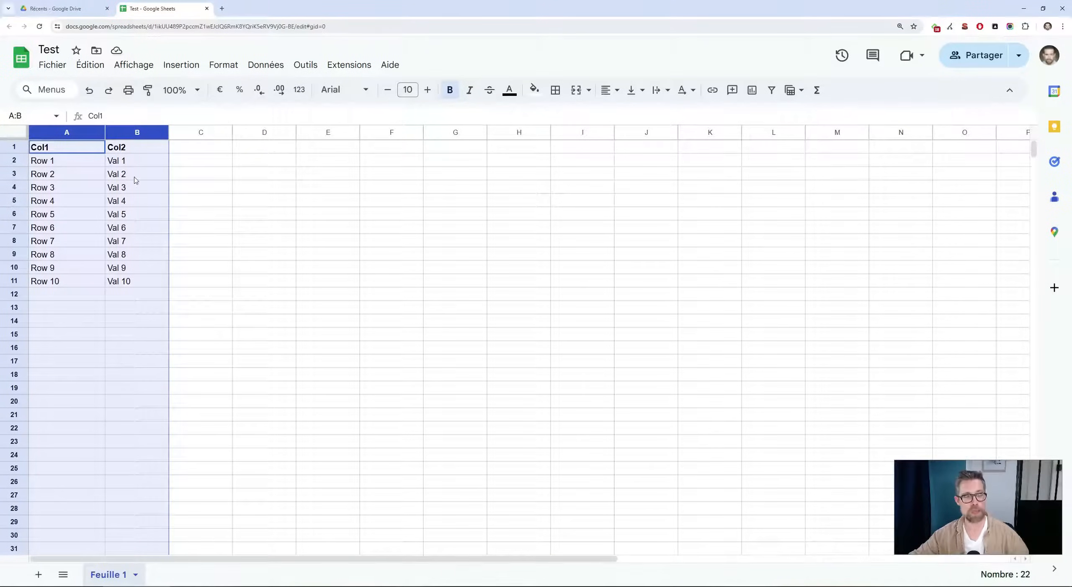
# Review the Read block's reference key and check the header cells Col1 and Col2 that the first-row-as-keys option uses.
pyautogui.hotkey('alt', 'Tab')
pyautogui.doubleClick(96, 189)
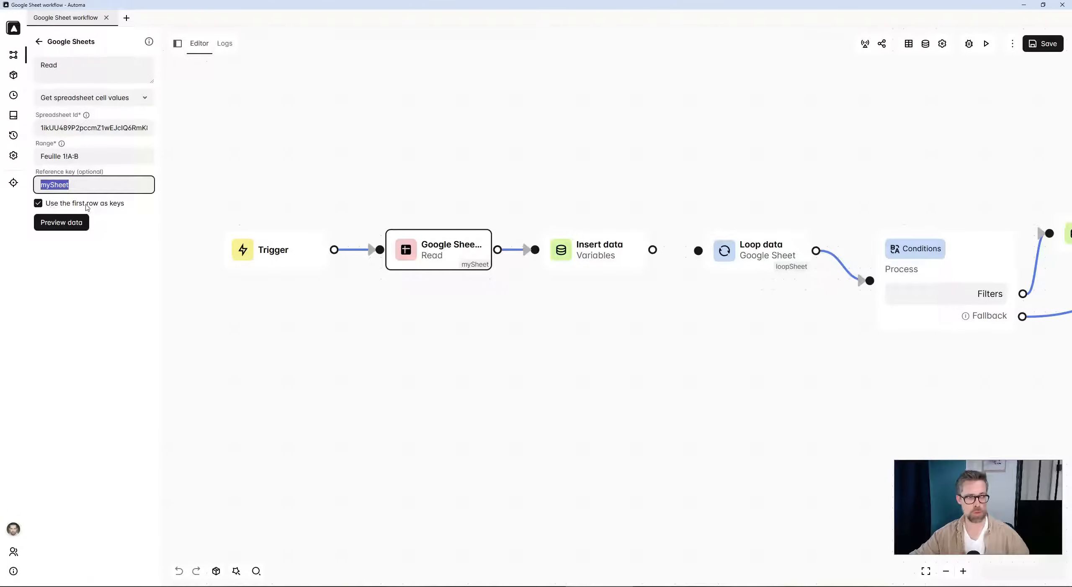
pyautogui.hotkey('alt', 'Tab')
pyautogui.click(63, 152)
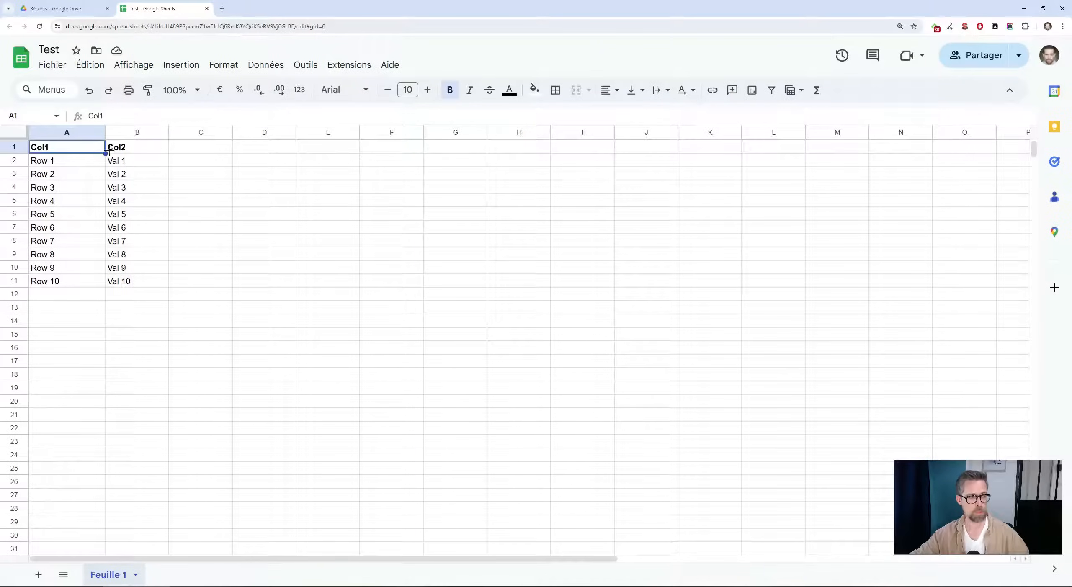
pyautogui.click(121, 151)
pyautogui.click(22, 152)
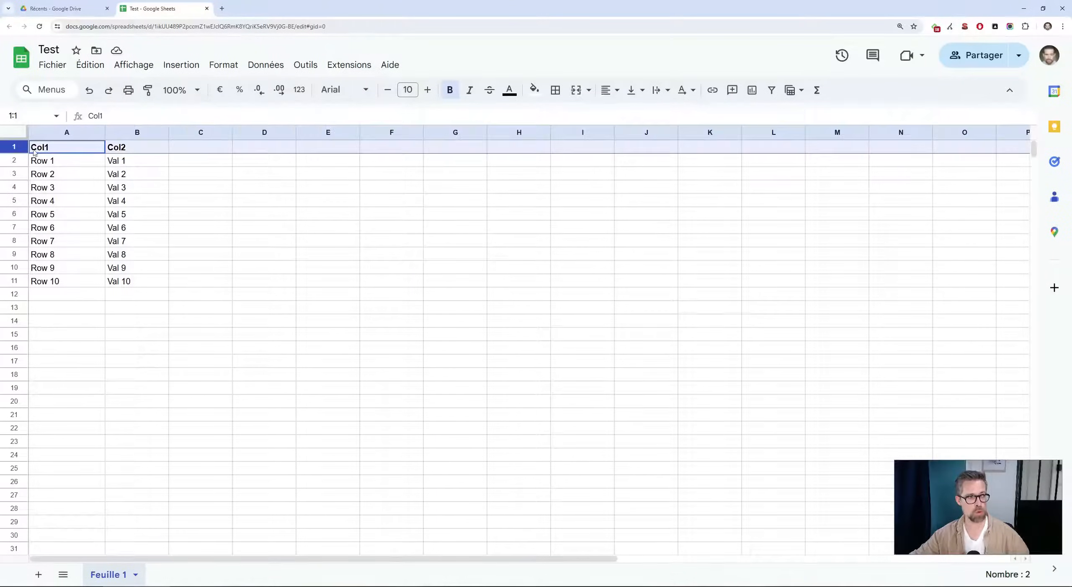
pyautogui.click(71, 150)
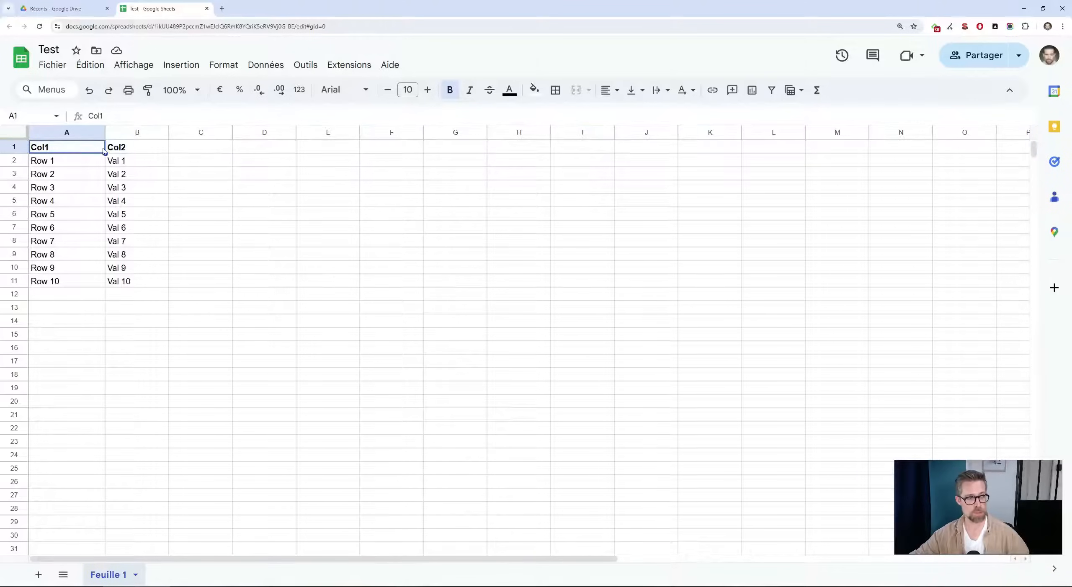
pyautogui.click(113, 152)
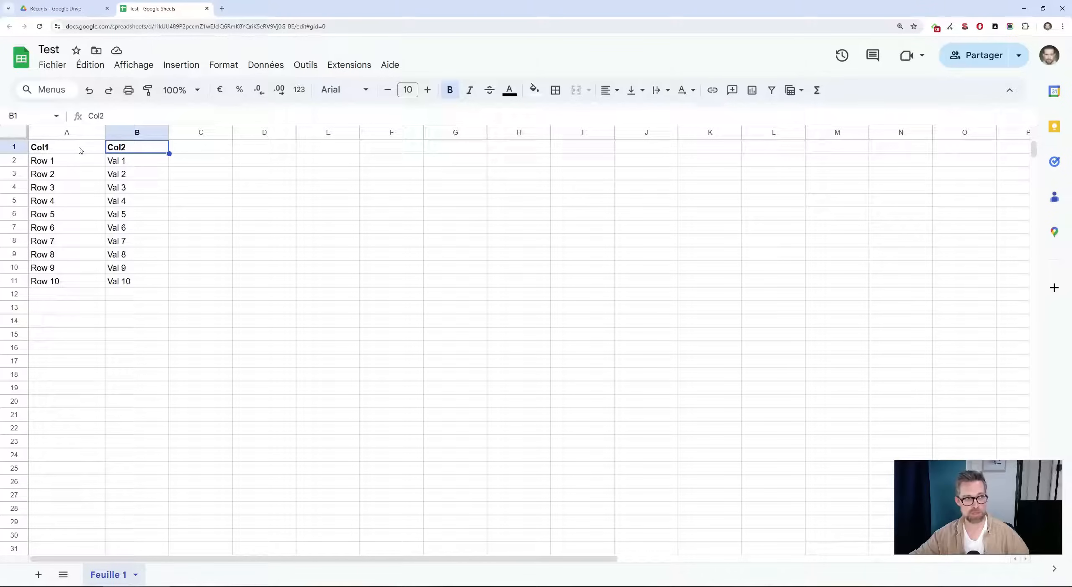
pyautogui.click(81, 150)
pyautogui.hotkey('alt', 'Tab')
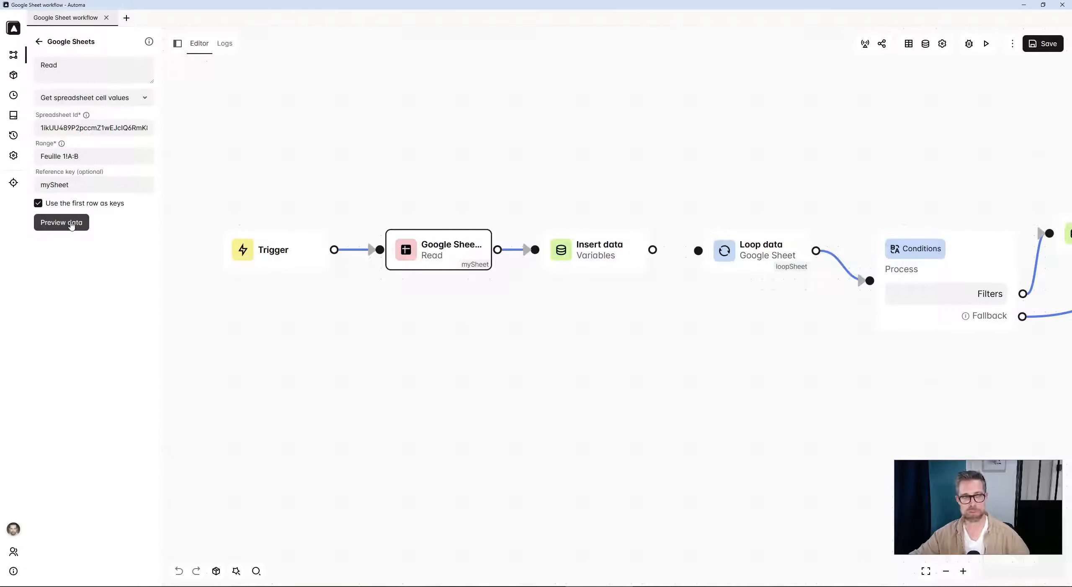
# Preview the data of the Google Sheets Read block in Automa and inspect its first row objects.
pyautogui.moveTo(41, 128); pyautogui.dragTo(160, 128)
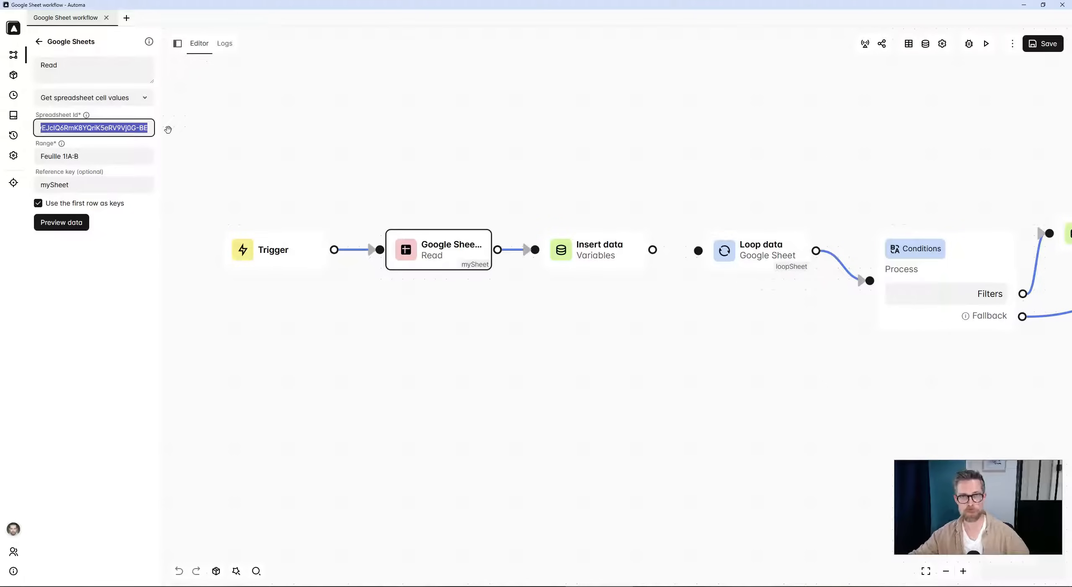
pyautogui.click(80, 228)
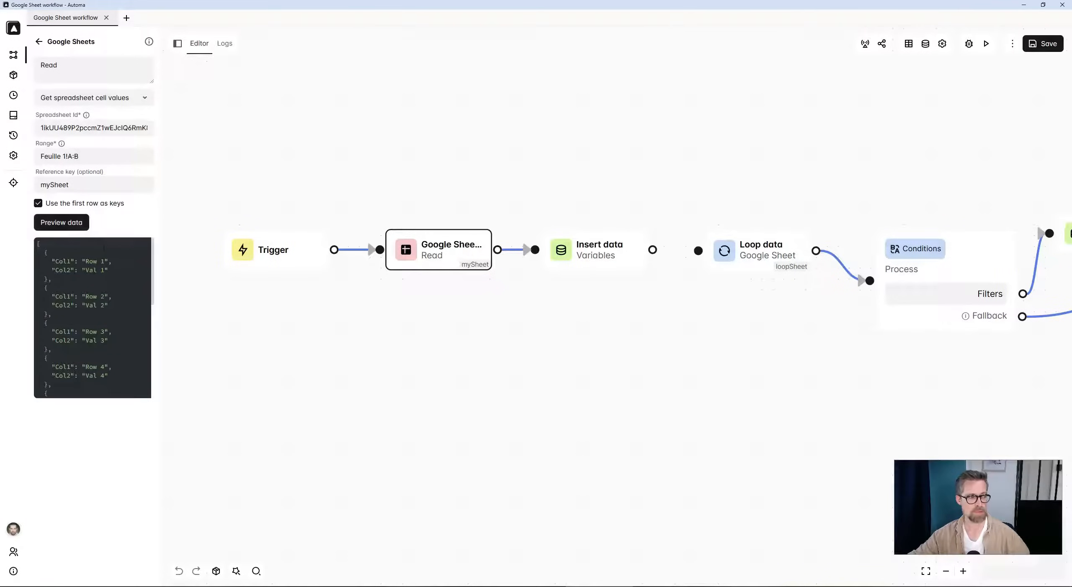
pyautogui.moveTo(48, 260); pyautogui.dragTo(83, 318)
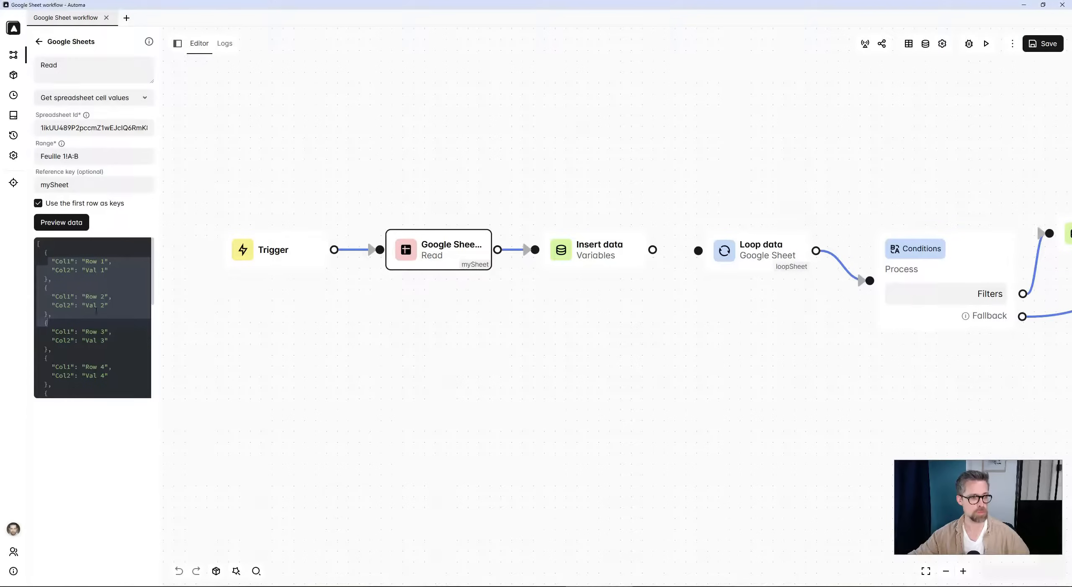
pyautogui.click(96, 311)
# Open the Insert data block's variables and examine each part of the sheetVariable expression, including source, reference key and row index, then close them.
pyautogui.doubleClick(593, 254)
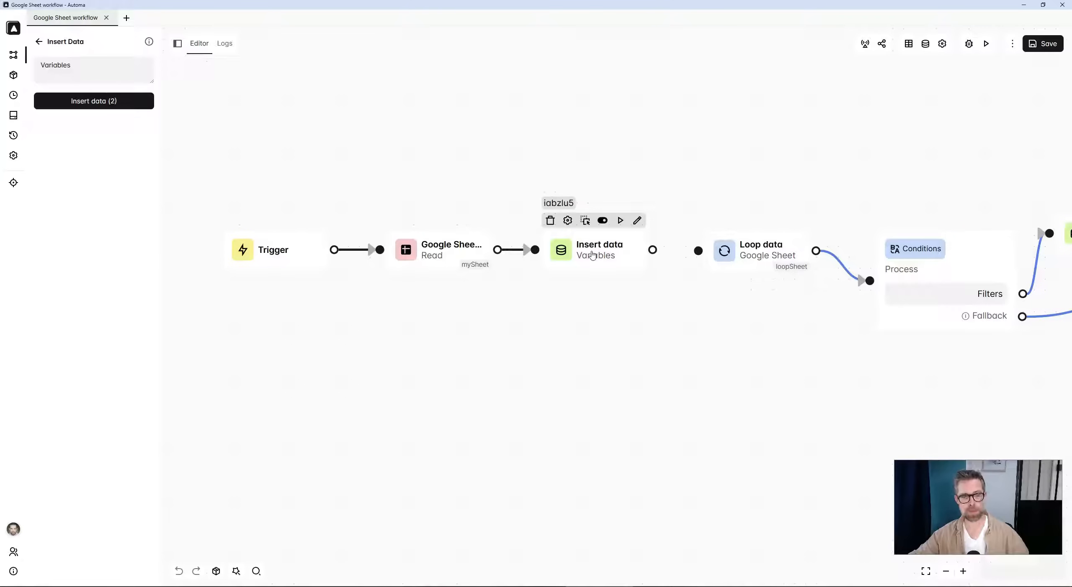
pyautogui.click(144, 103)
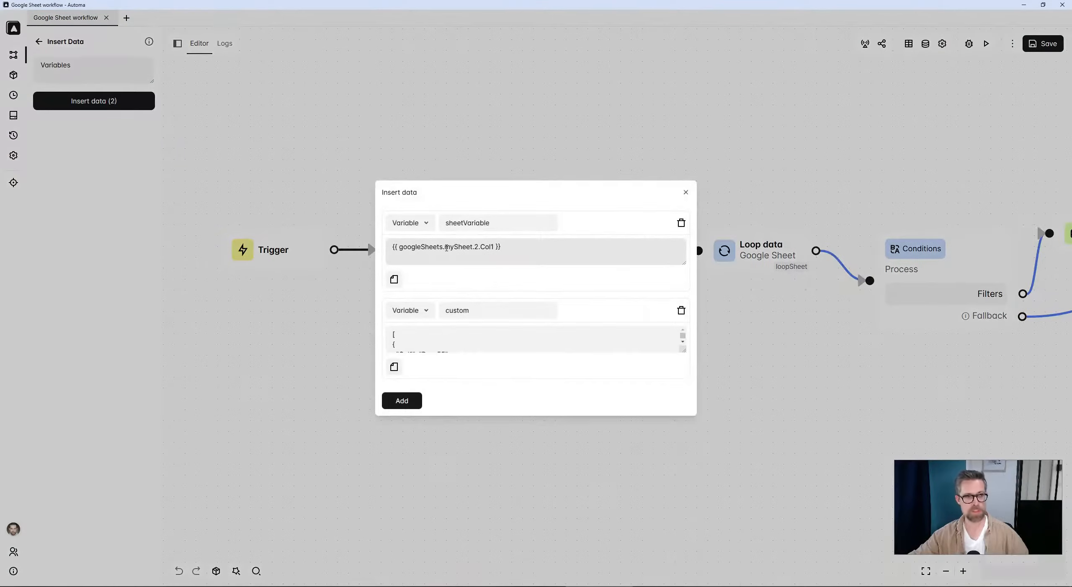
pyautogui.click(517, 251)
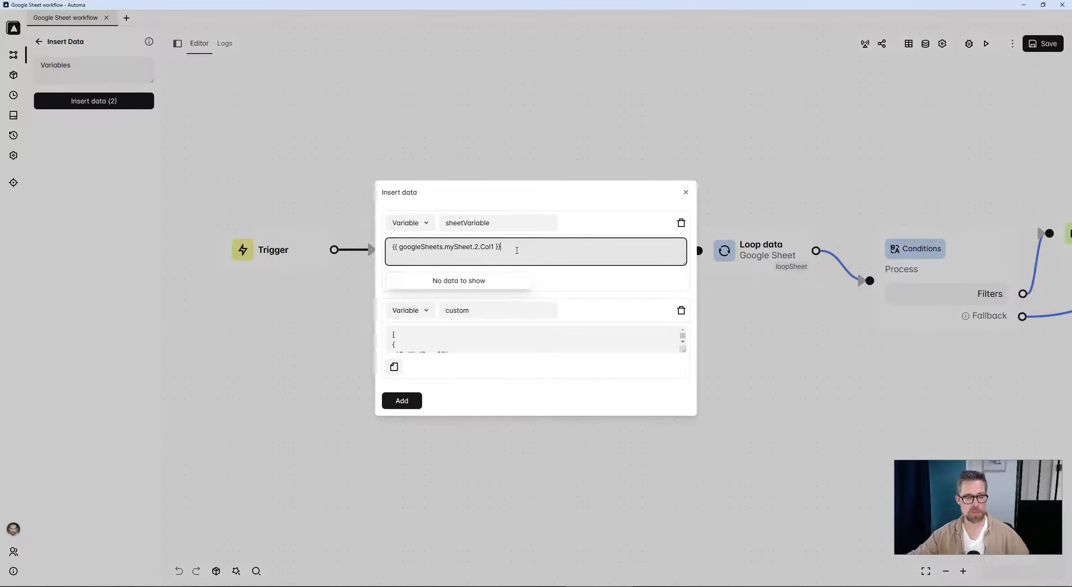
pyautogui.doubleClick(447, 223)
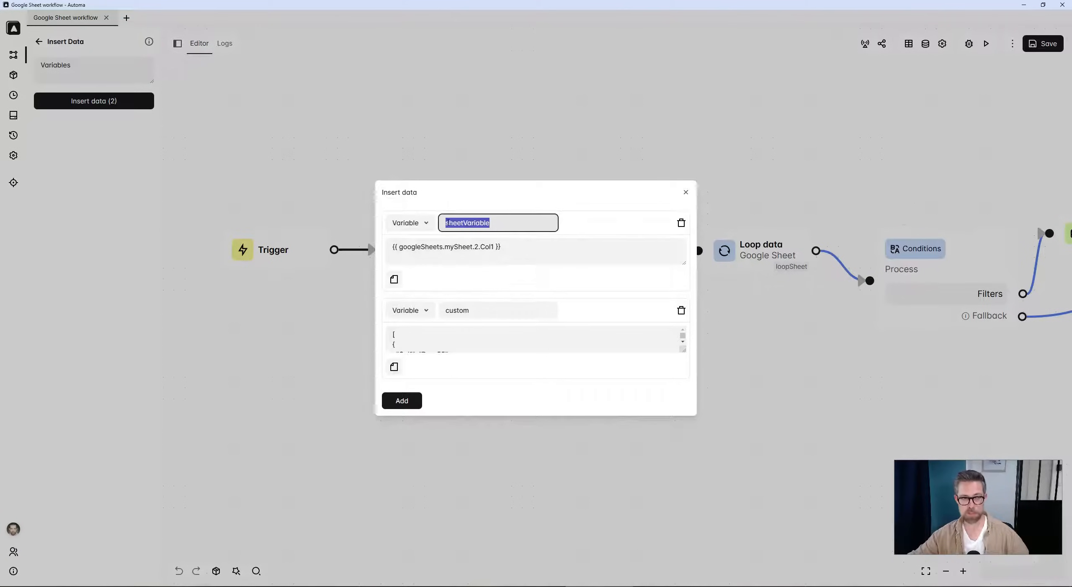
pyautogui.tripleClick(555, 245)
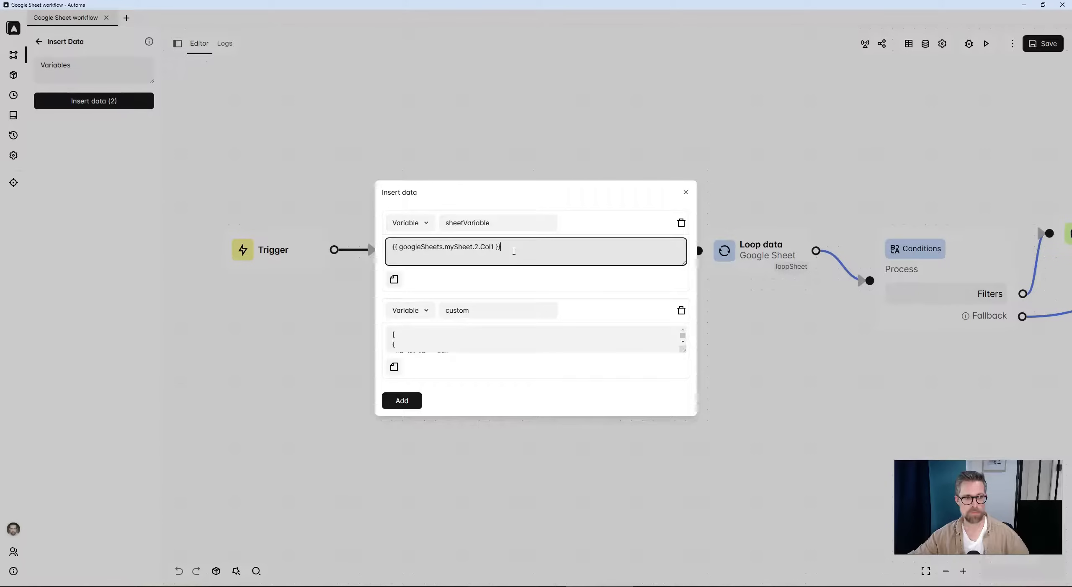
pyautogui.doubleClick(421, 248)
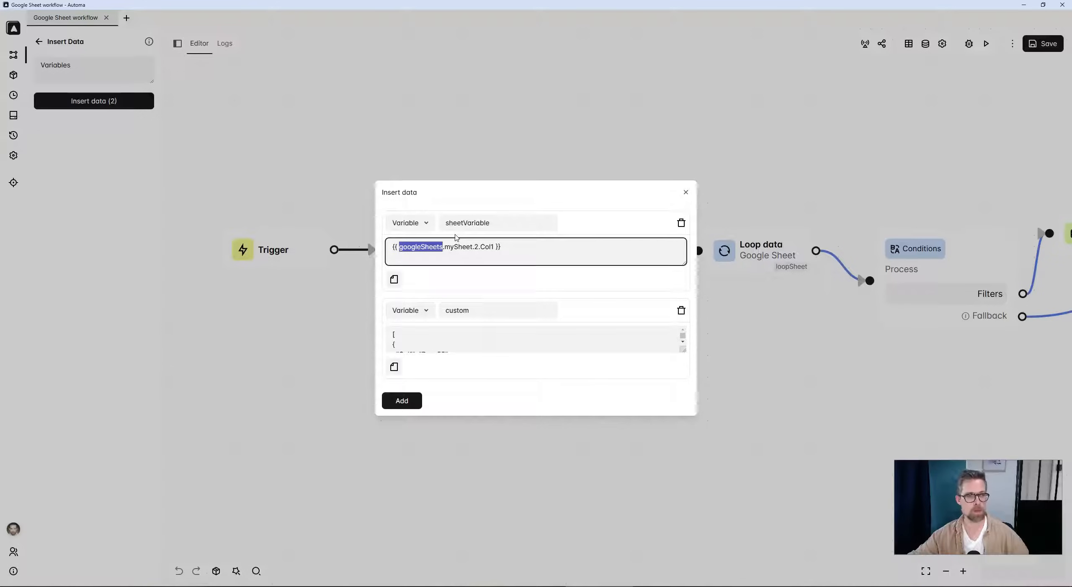
pyautogui.doubleClick(435, 247)
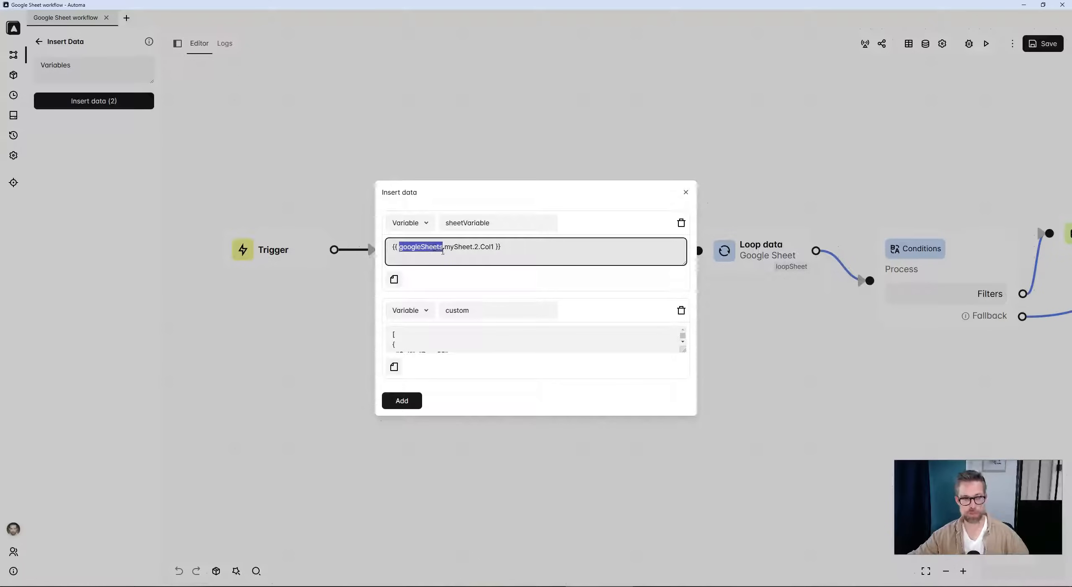
pyautogui.doubleClick(448, 248)
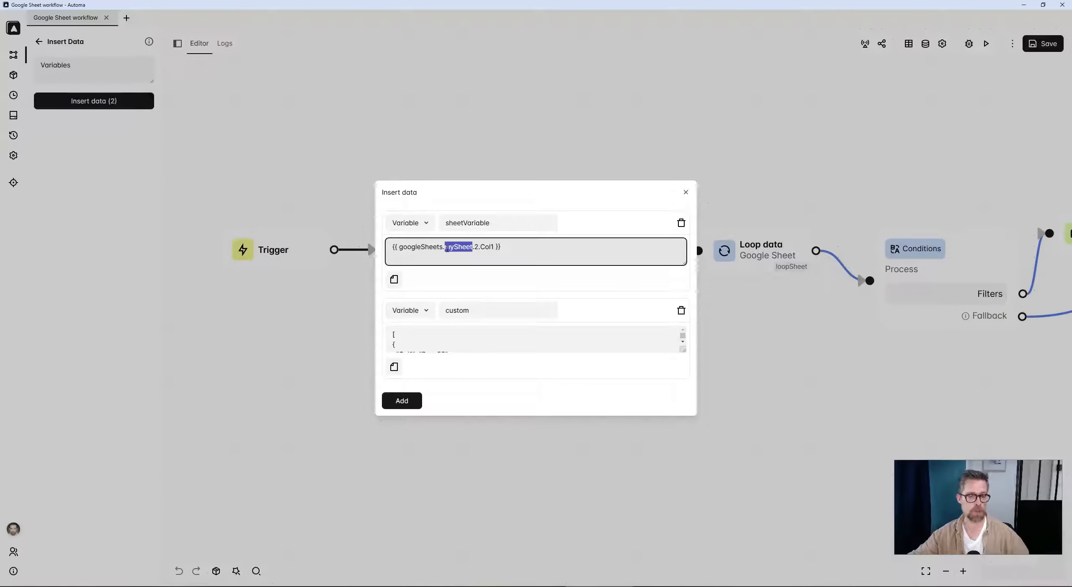
pyautogui.click(475, 248)
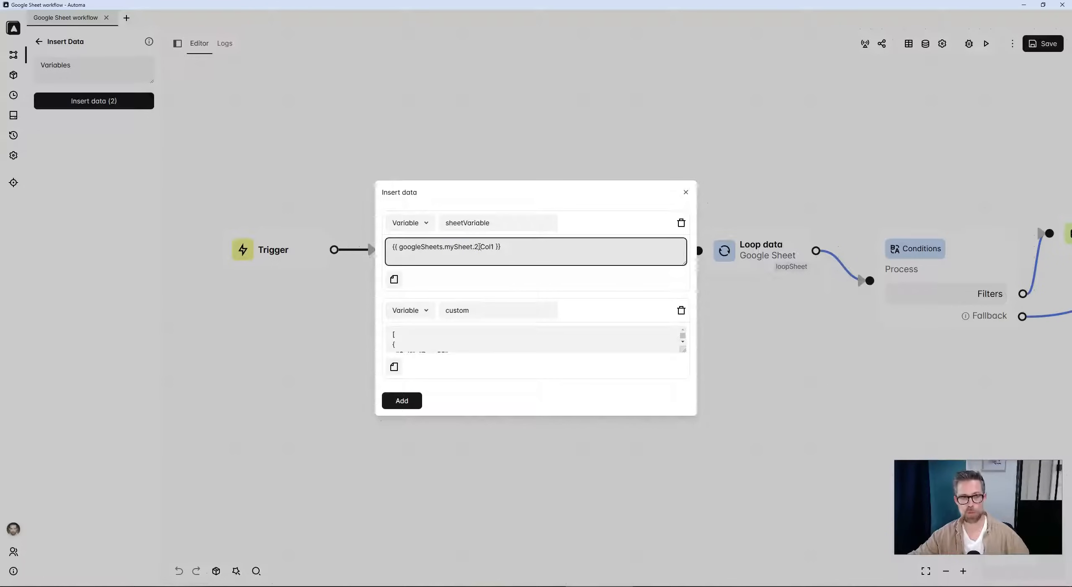
pyautogui.doubleClick(477, 247)
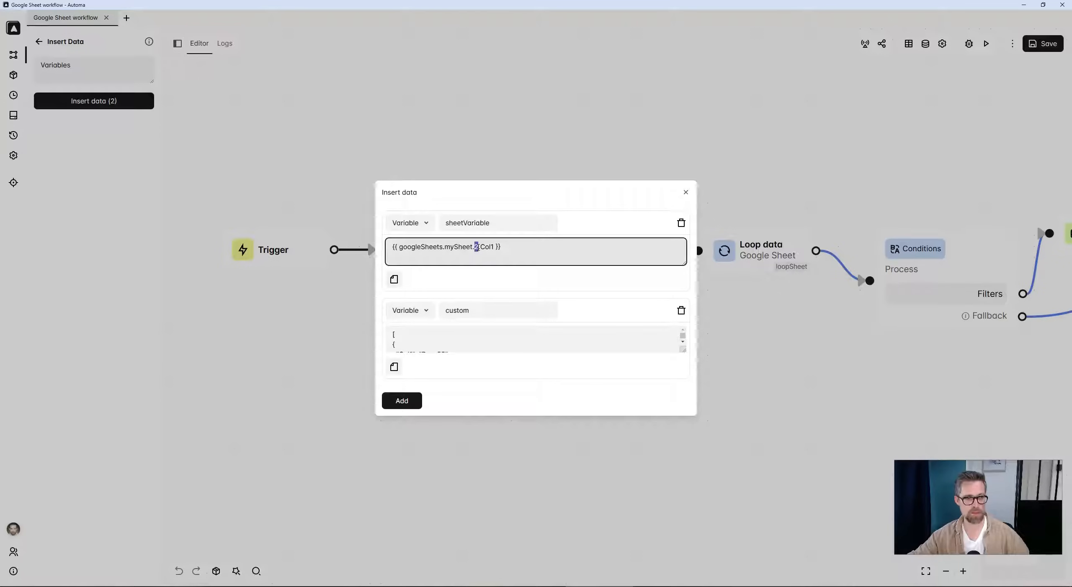
pyautogui.press('Escape')
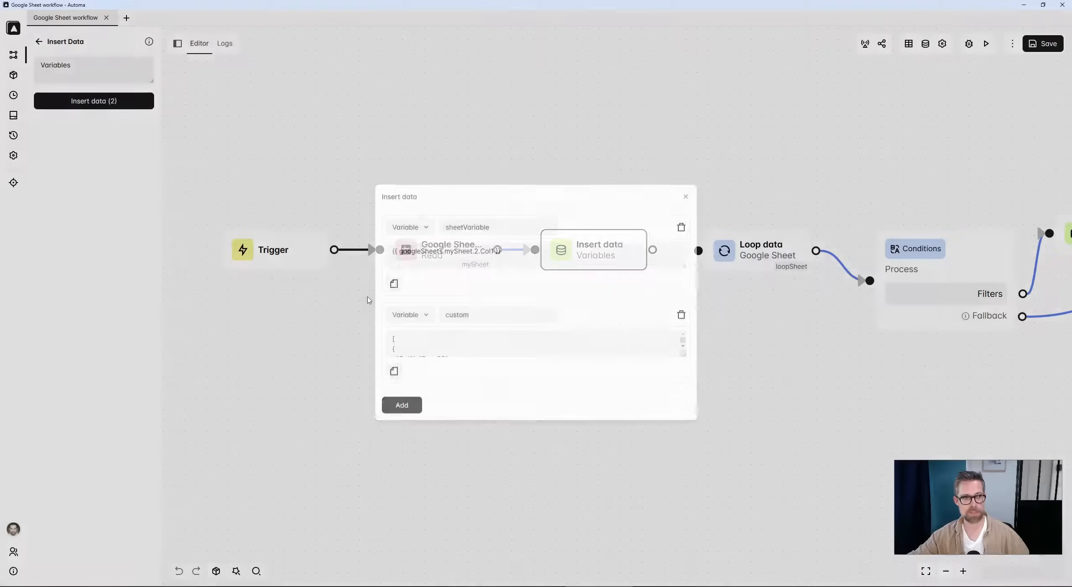
# Review the Read block's first-row-as-keys option and compare header row 1 with data row 2 in the Test spreadsheet.
pyautogui.click(424, 260)
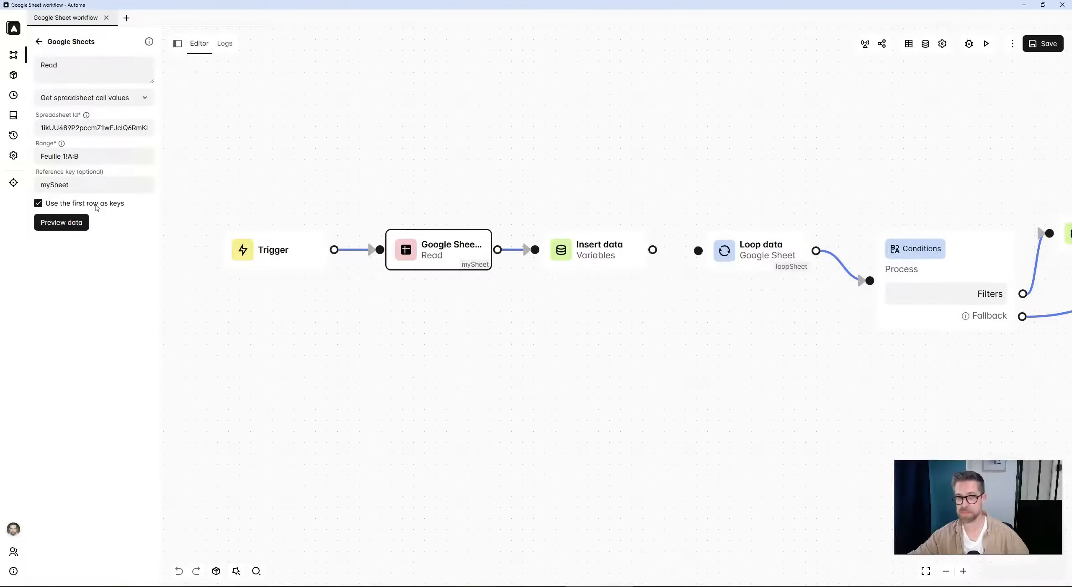
pyautogui.hotkey('alt', 'Tab')
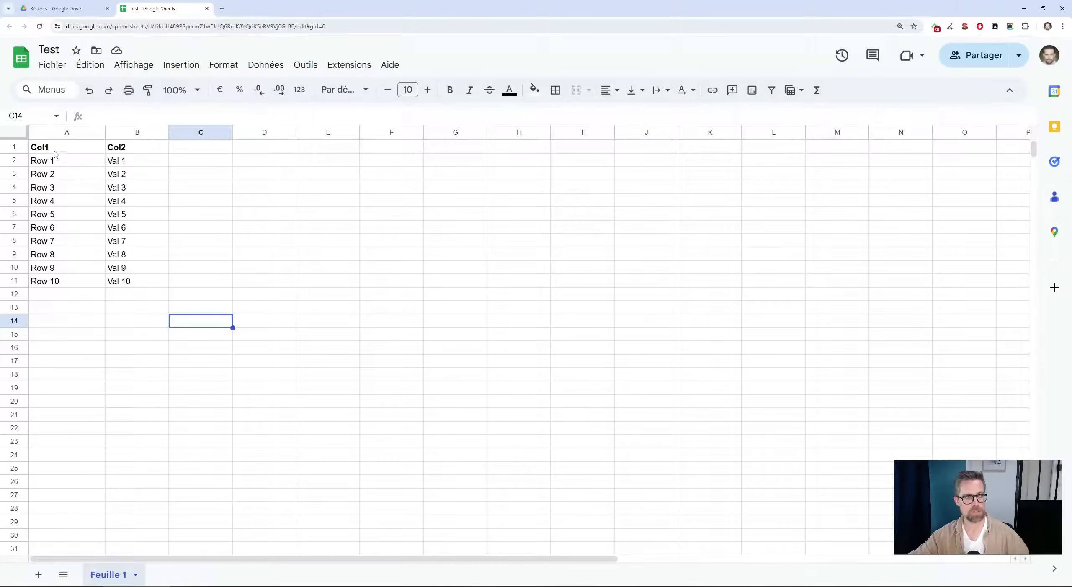
pyautogui.click(23, 148)
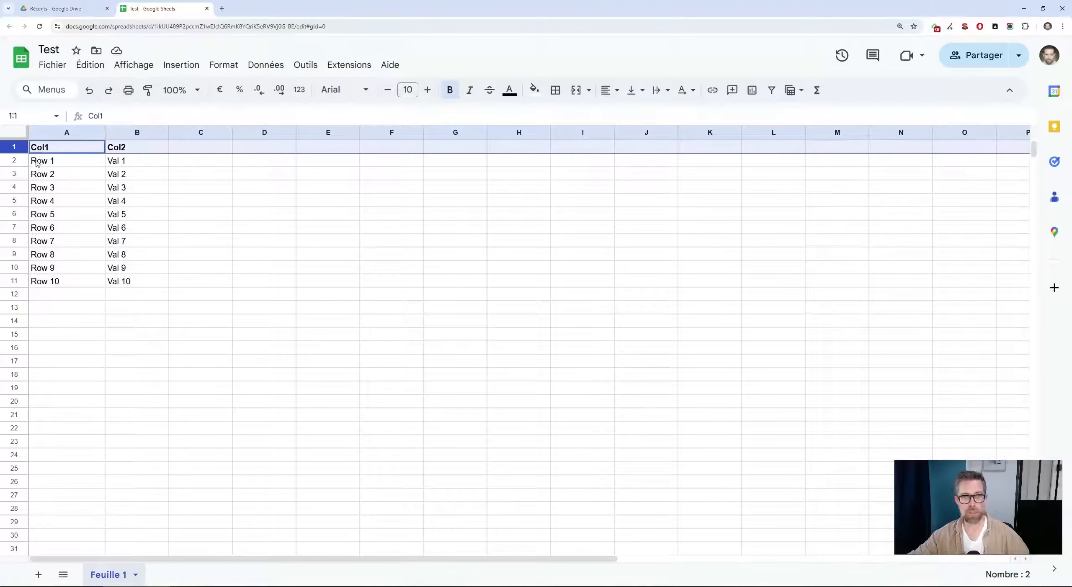
pyautogui.click(21, 161)
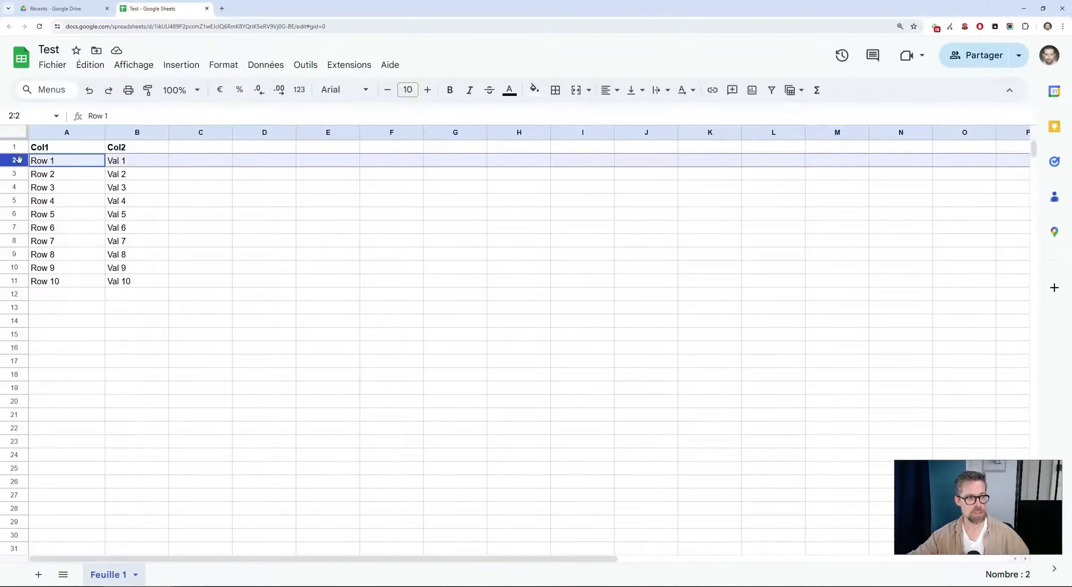
pyautogui.click(48, 165)
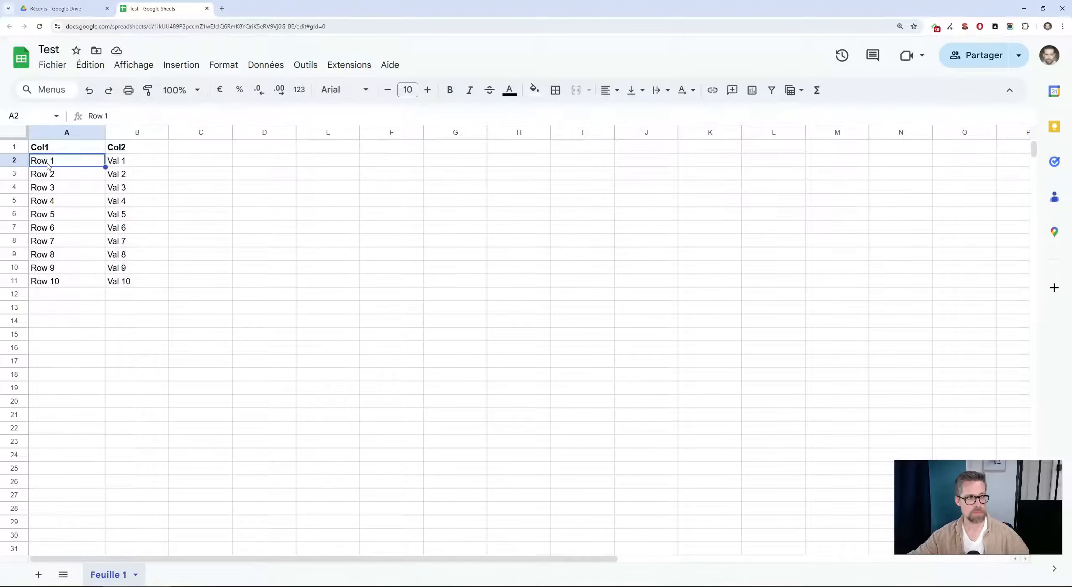
pyautogui.click(25, 147)
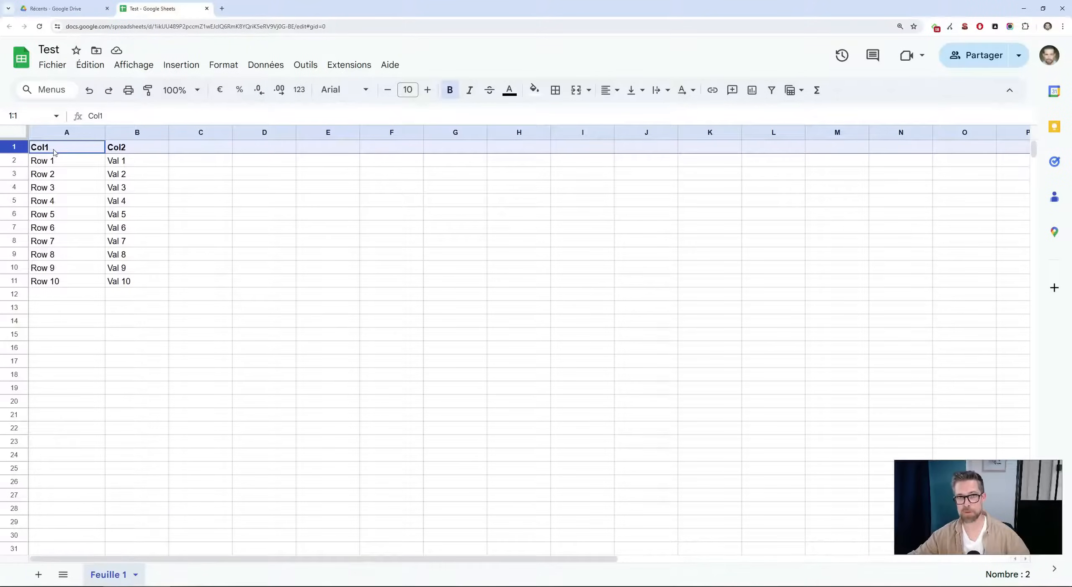
# Open the Insert data block's variables in Automa and focus the sheetVariable expression.
pyautogui.hotkey('alt', 'Tab')
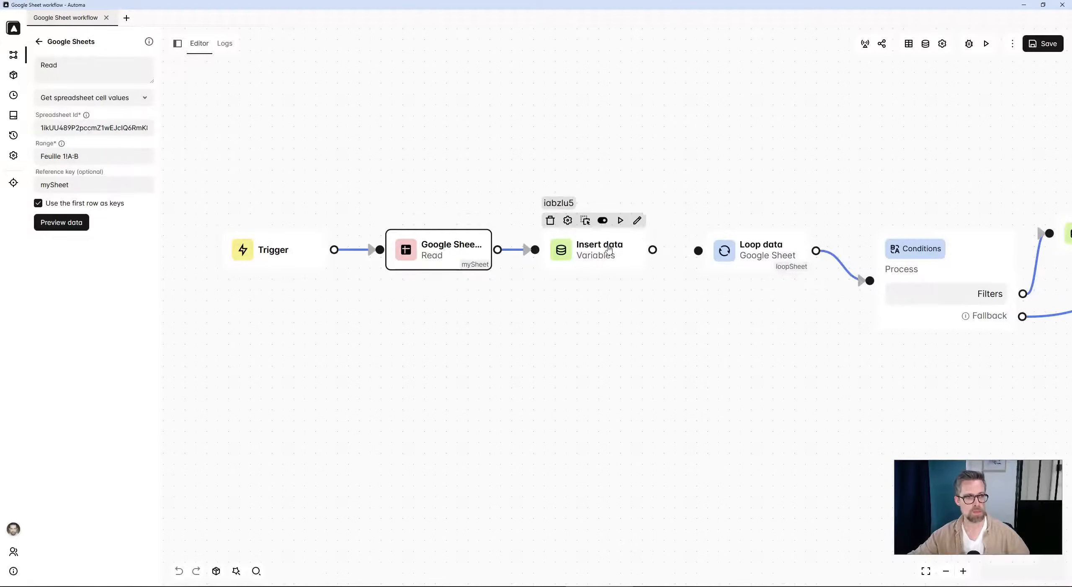
pyautogui.click(594, 250)
pyautogui.click(94, 101)
pyautogui.hotkey('alt', 'Tab')
pyautogui.hotkey('alt', 'Tab')
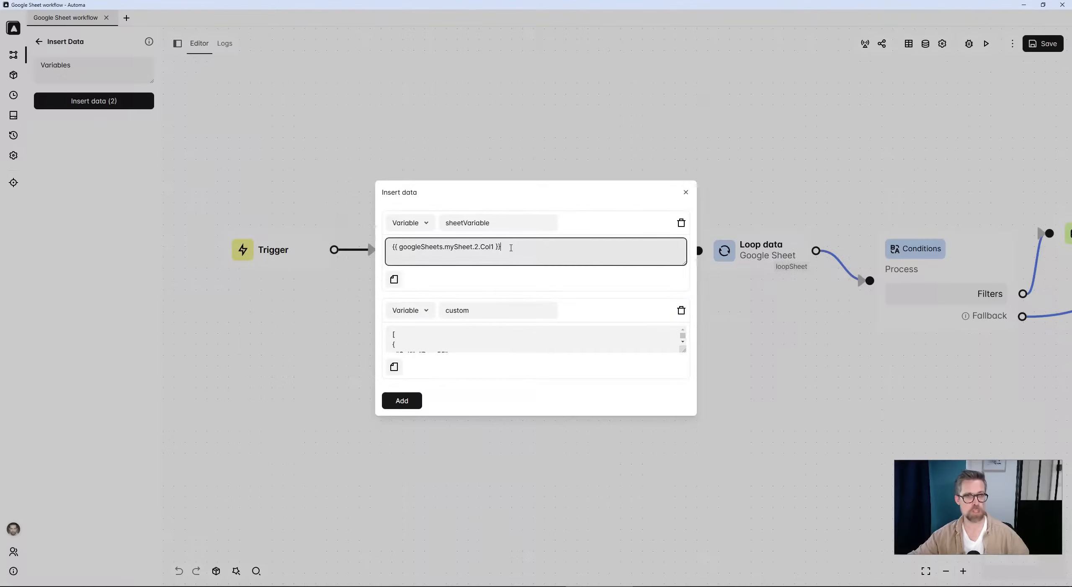
pyautogui.click(511, 249)
# Count the data rows below the header in the Test spreadsheet to find the one that row index 2 refers to.
pyautogui.hotkey('alt', 'Tab')
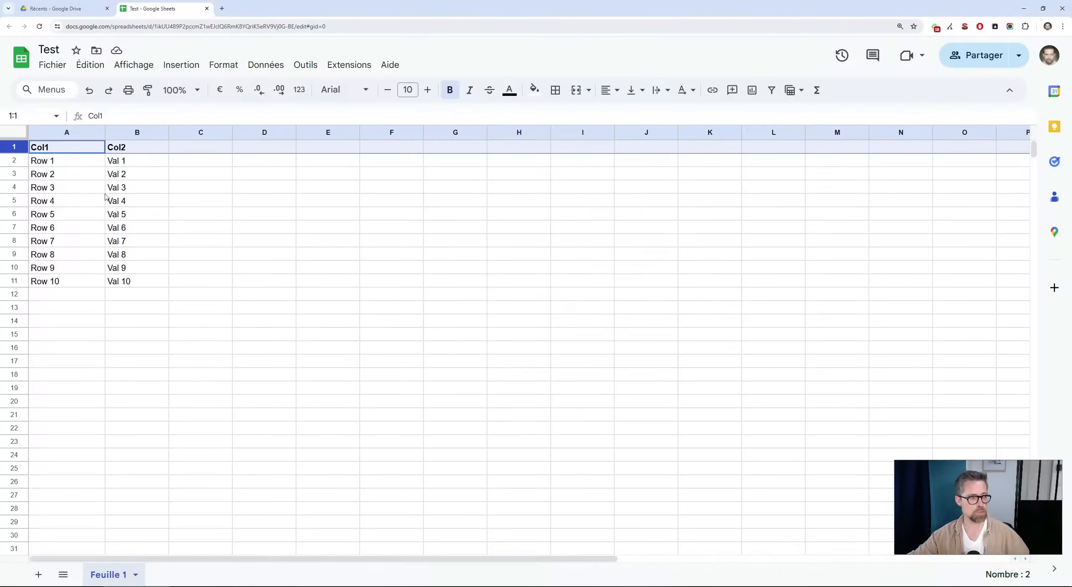
pyautogui.click(61, 189)
pyautogui.click(21, 187)
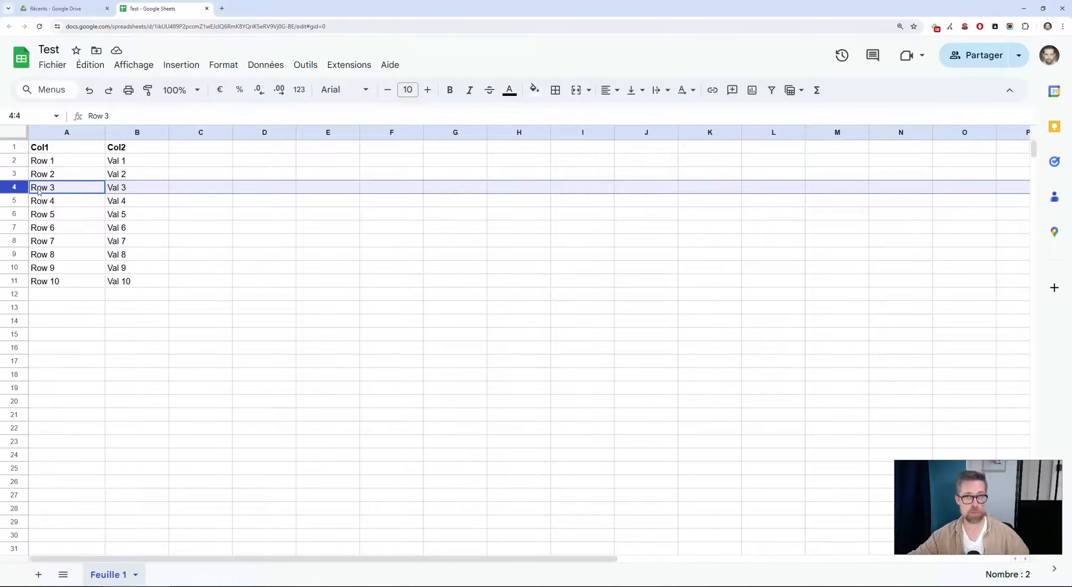
pyautogui.click(64, 162)
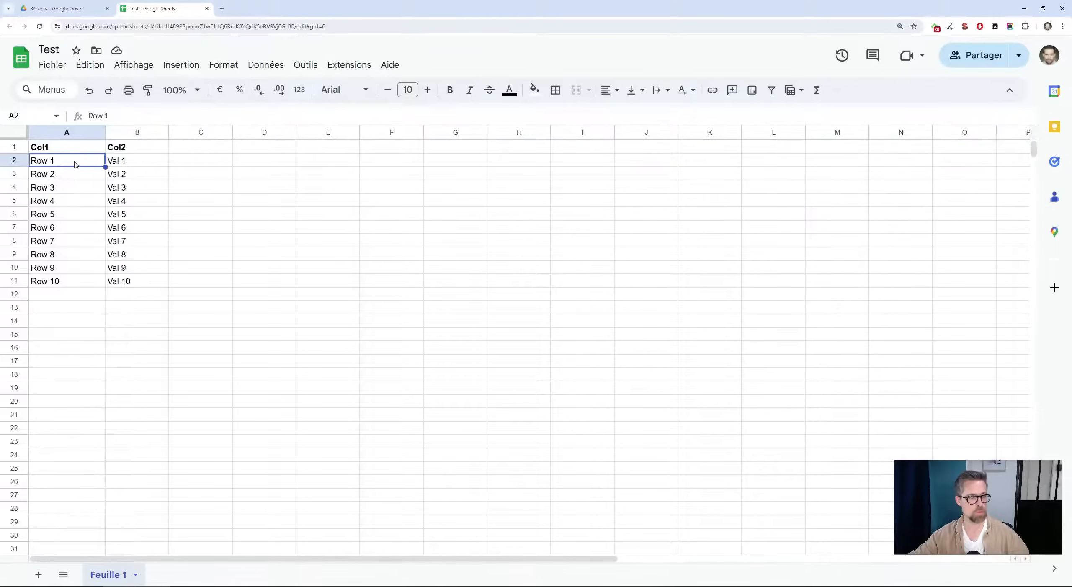
pyautogui.click(58, 178)
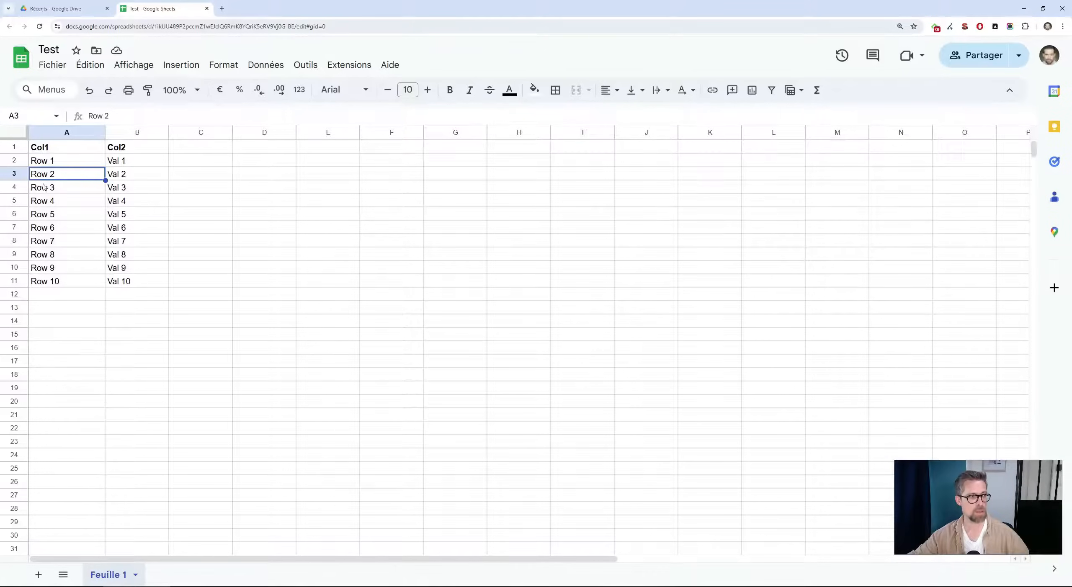
pyautogui.click(39, 190)
pyautogui.hotkey('shift', 'space')
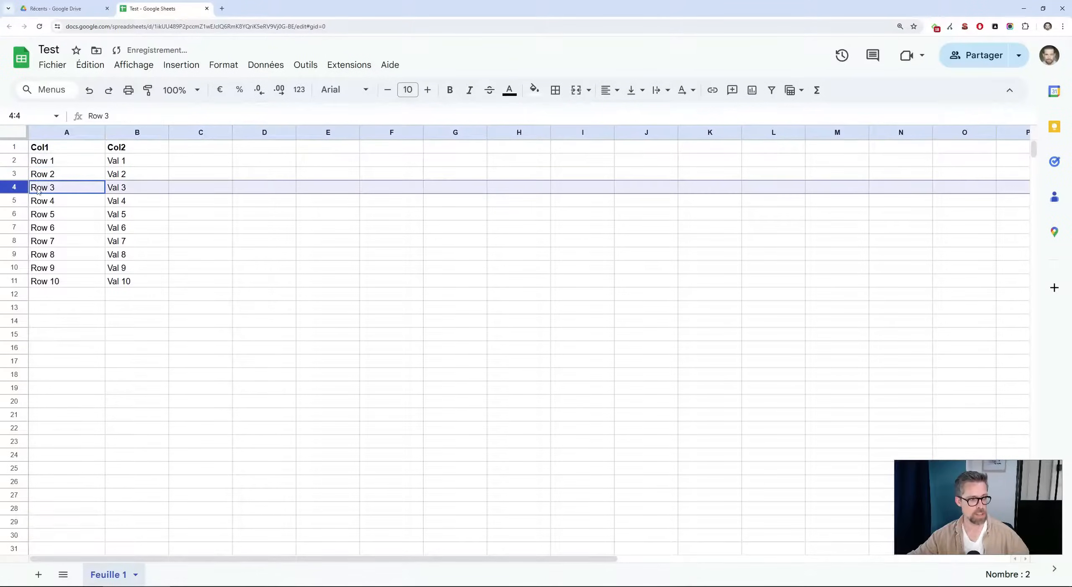
# Examine the Col1 part of the sheetVariable expression against column A of the spreadsheet, then close the variables in Automa.
pyautogui.hotkey('alt', 'Tab')
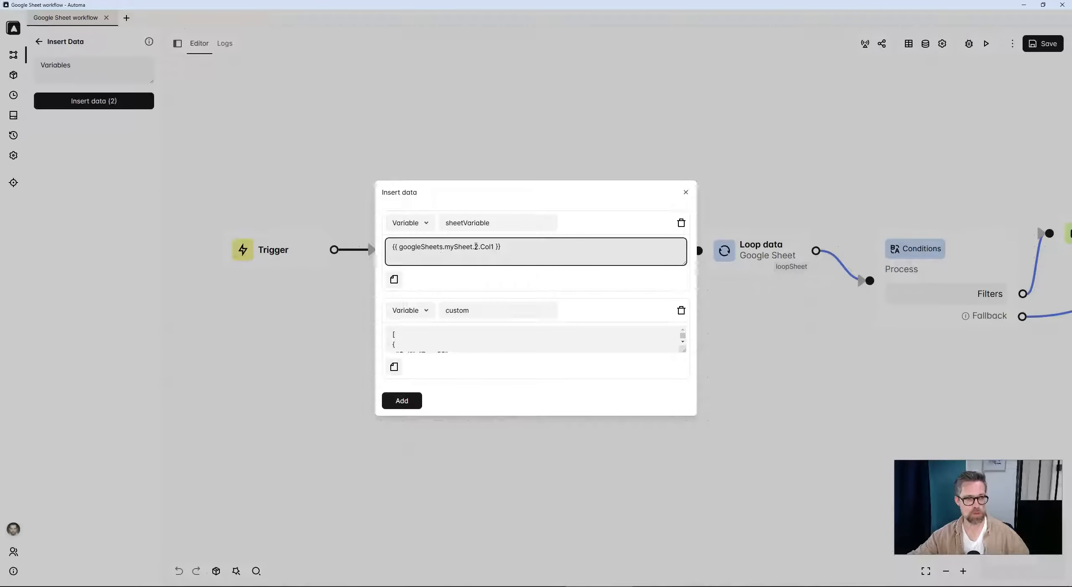
pyautogui.moveTo(480, 247); pyautogui.dragTo(494, 247)
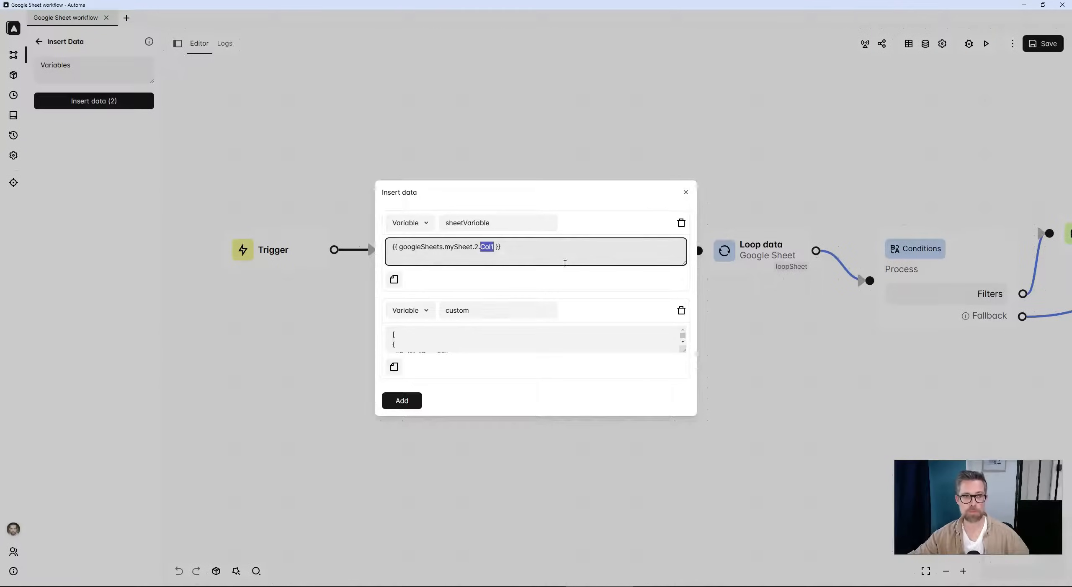
pyautogui.hotkey('alt', 'Tab')
pyautogui.click(56, 134)
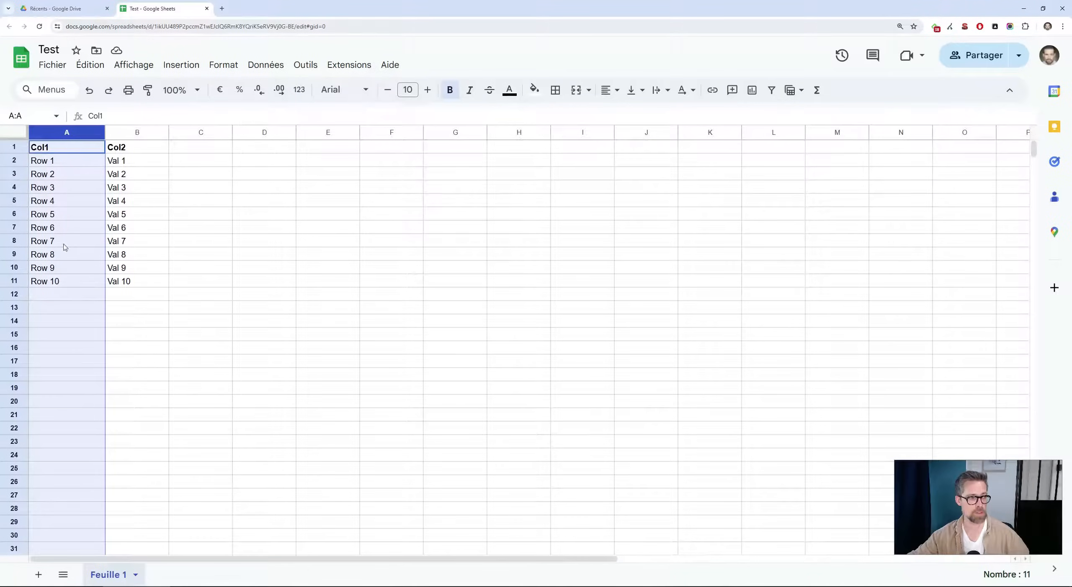
pyautogui.click(70, 188)
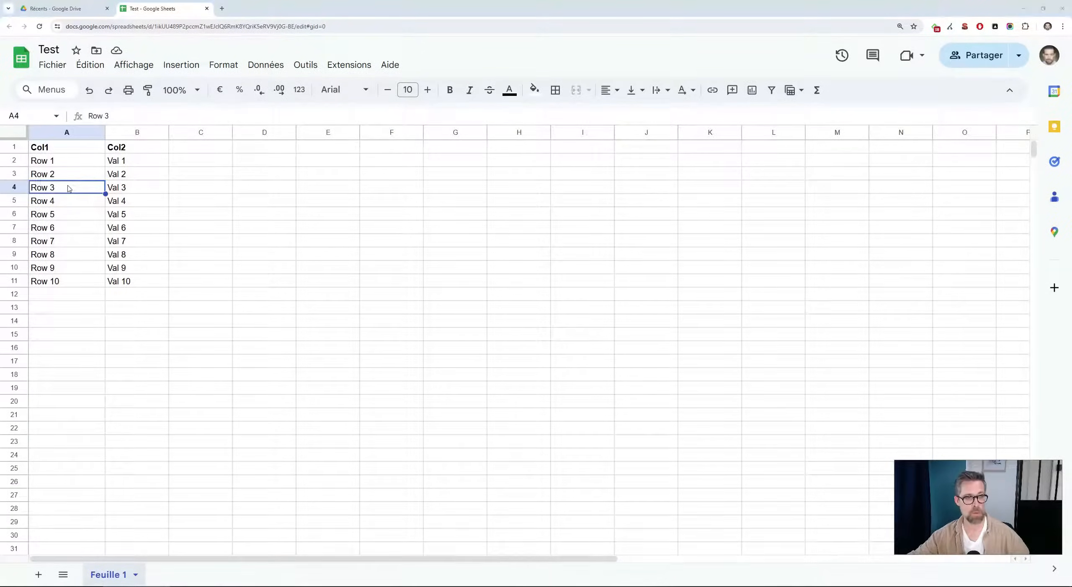
pyautogui.hotkey('alt', 'Tab')
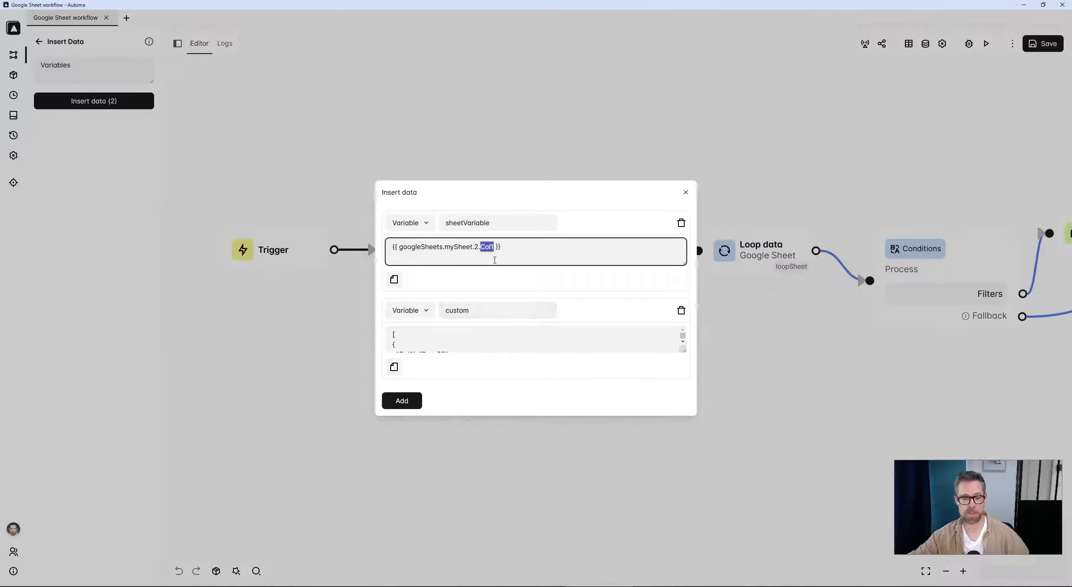
pyautogui.press('Left')
pyautogui.press('Left')
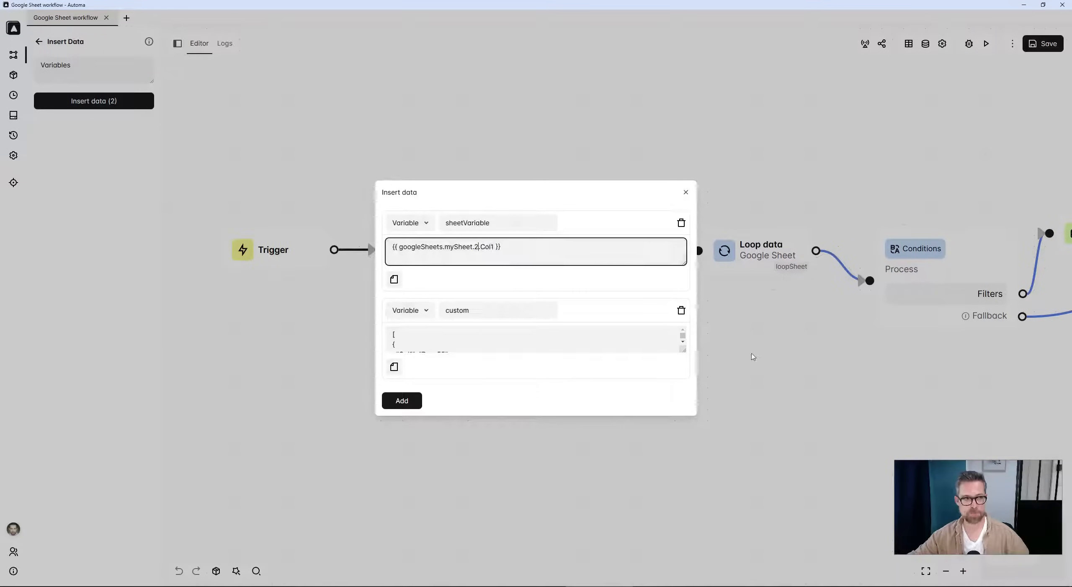
pyautogui.click(754, 358)
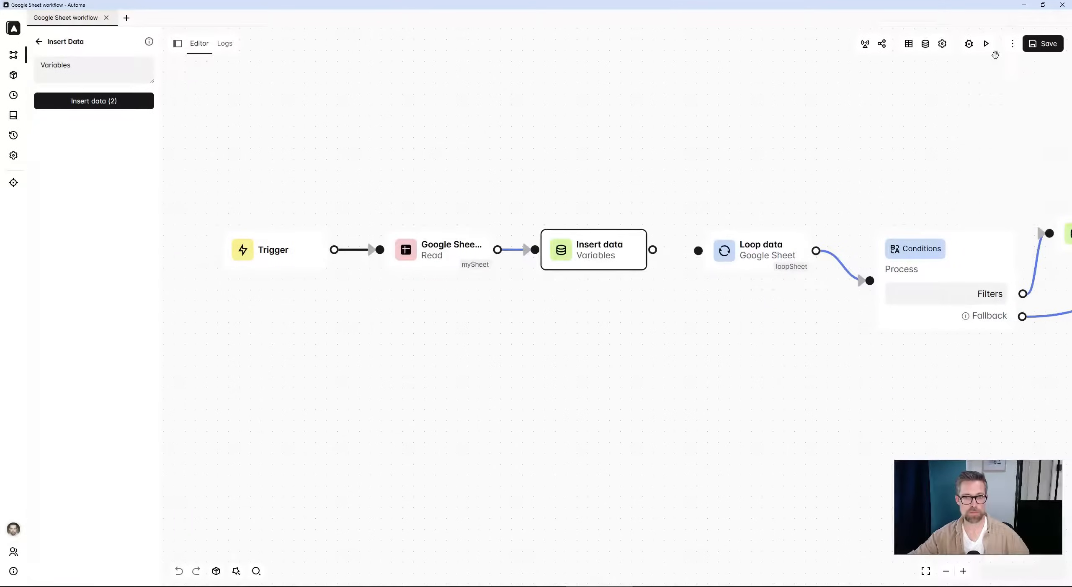
# Run the workflow and open the variables recorded in its new log.
pyautogui.click(990, 46)
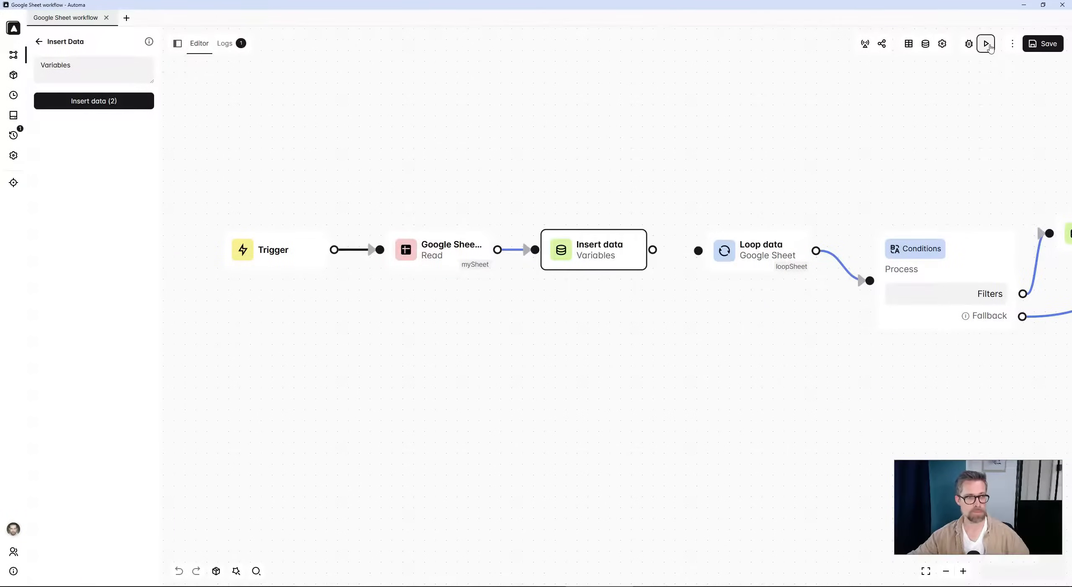
pyautogui.click(225, 43)
pyautogui.click(377, 97)
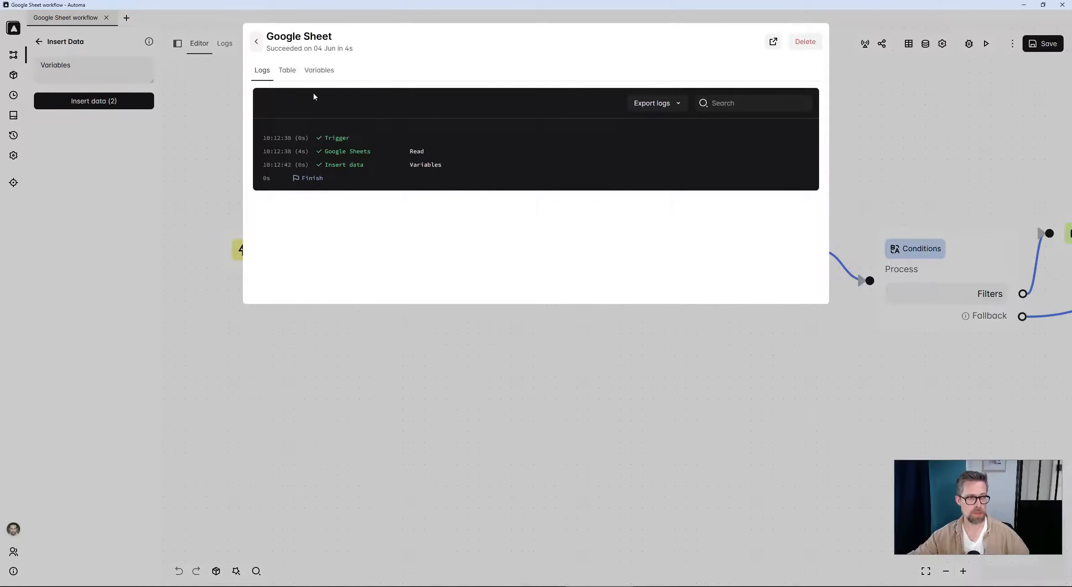
pyautogui.click(320, 71)
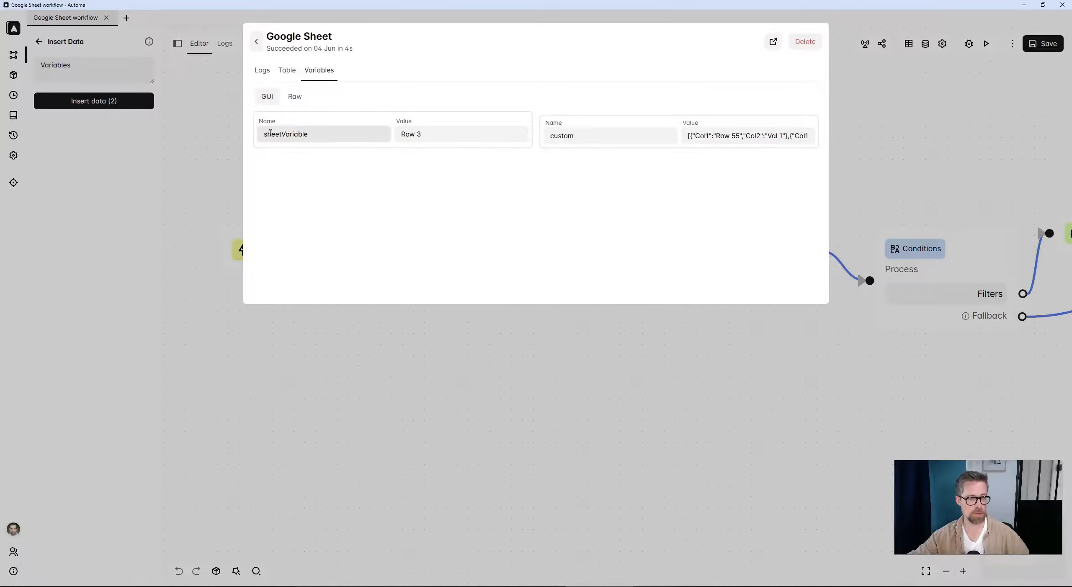
# Check the logged name and value of sheetVariable against the matching cell in the Test spreadsheet.
pyautogui.doubleClick(270, 134)
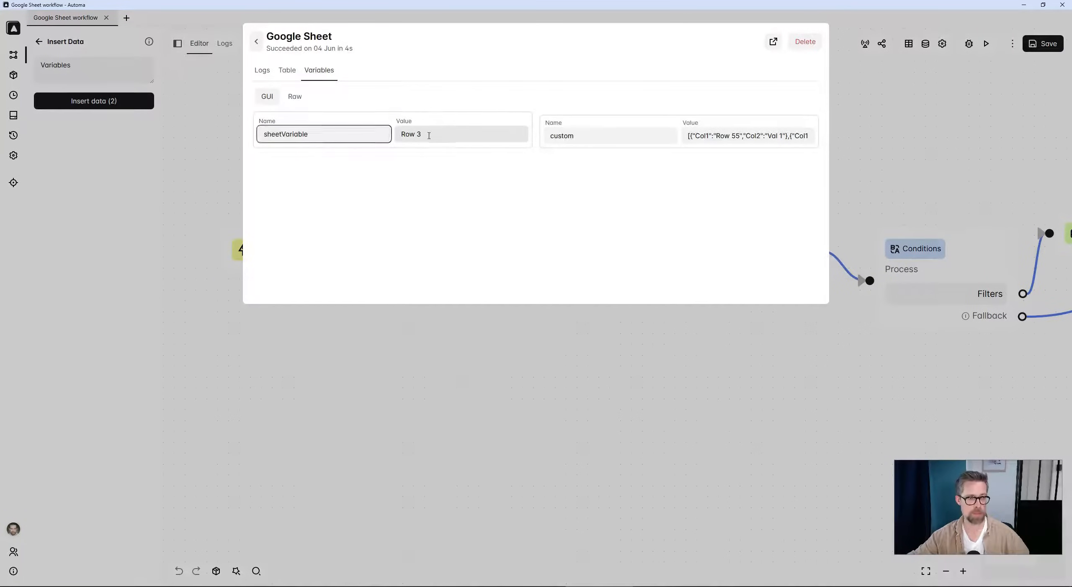
pyautogui.doubleClick(426, 134)
pyautogui.hotkey('alt', 'Tab')
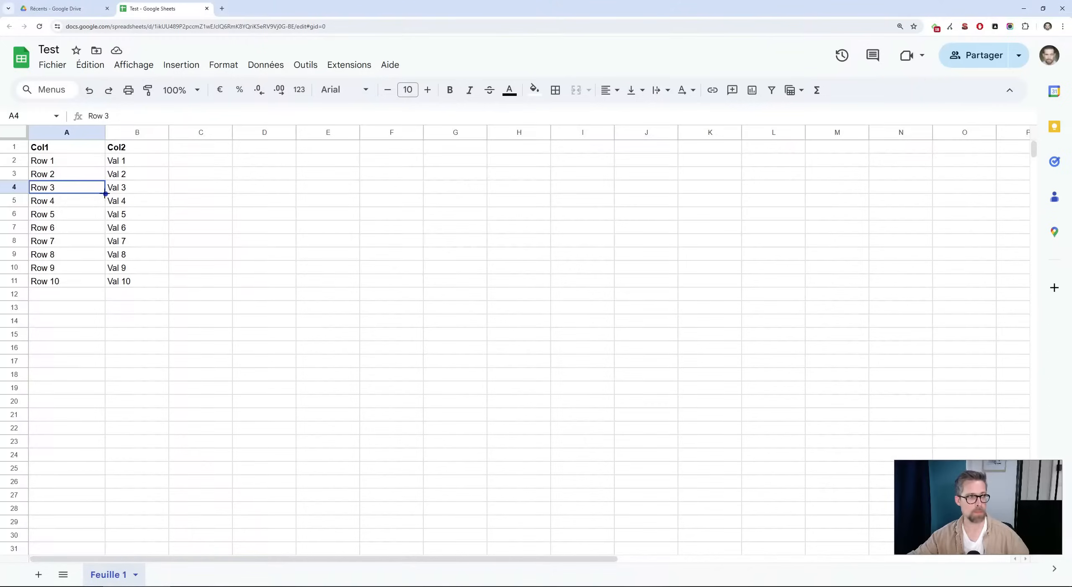
pyautogui.hotkey('alt', 'Tab')
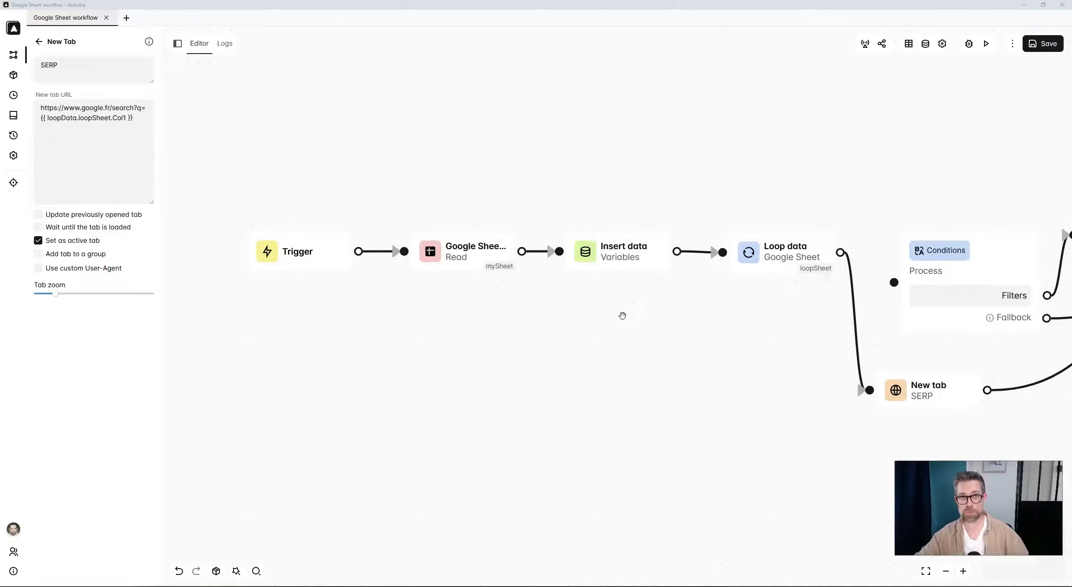
# Open the Google Sheet Loop data block and examine its loop ID, loop source and reference key.
pyautogui.moveTo(717, 312); pyautogui.dragTo(536, 342)
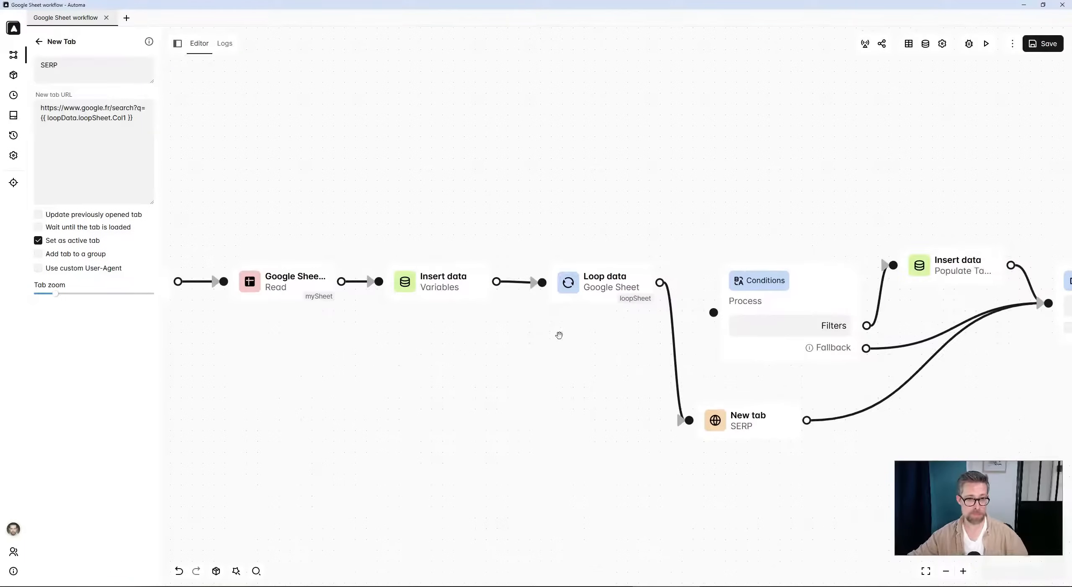
pyautogui.click(594, 294)
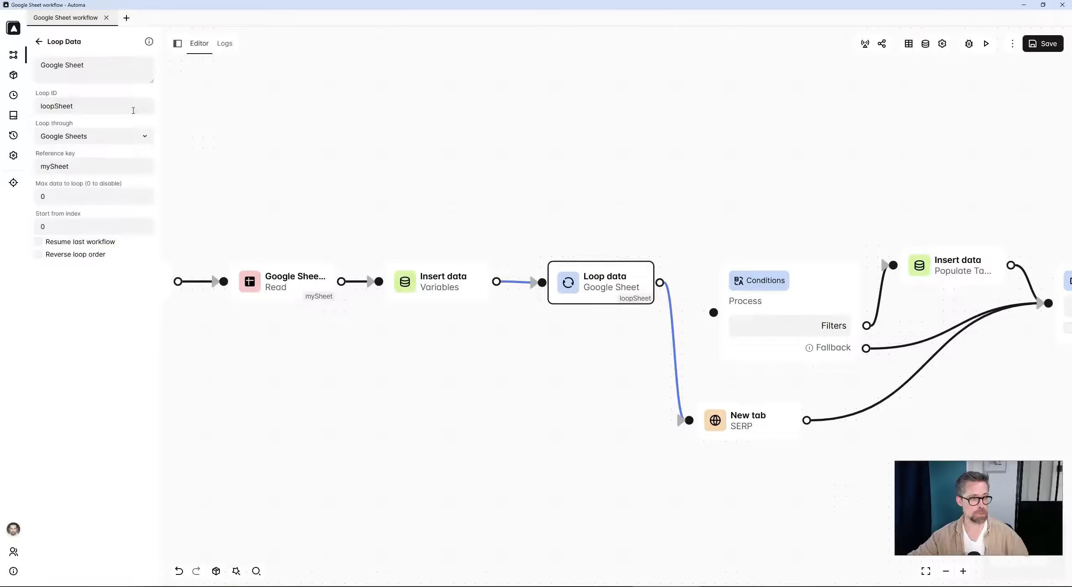
pyautogui.doubleClick(59, 105)
pyautogui.click(59, 105)
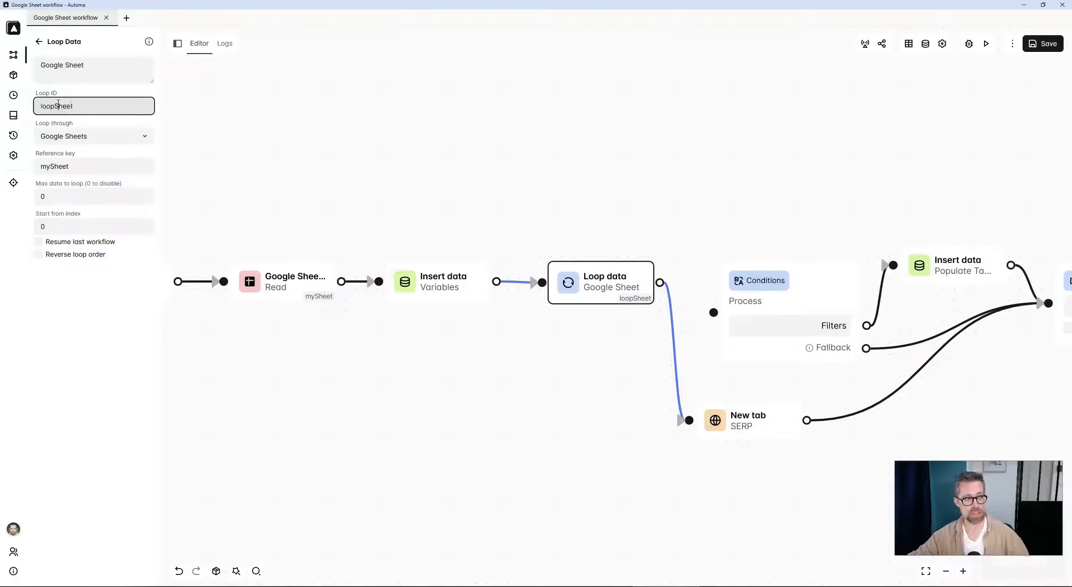
pyautogui.doubleClick(101, 106)
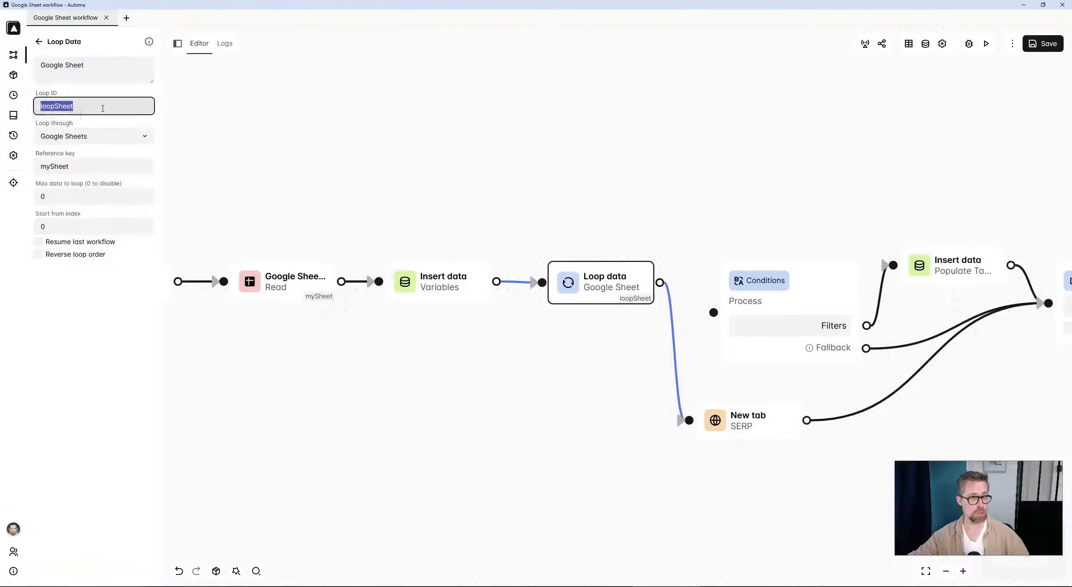
pyautogui.click(103, 108)
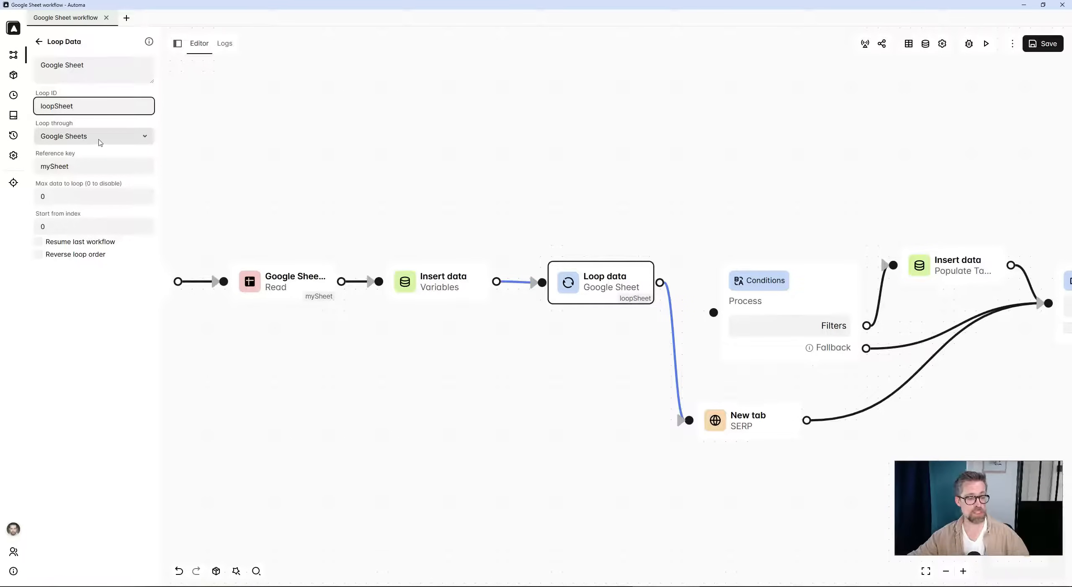
pyautogui.doubleClick(40, 166)
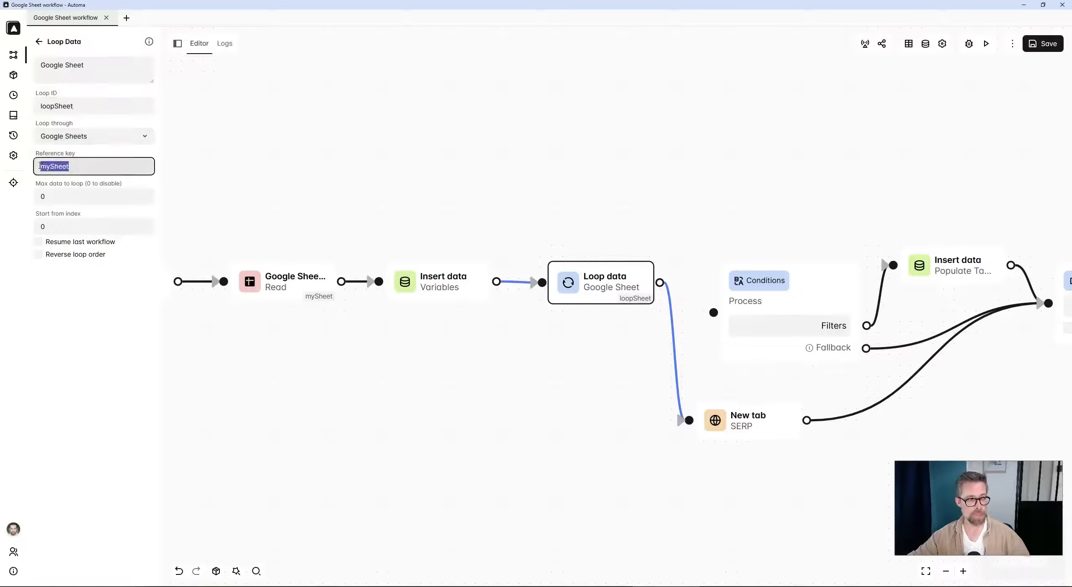
pyautogui.click(440, 400)
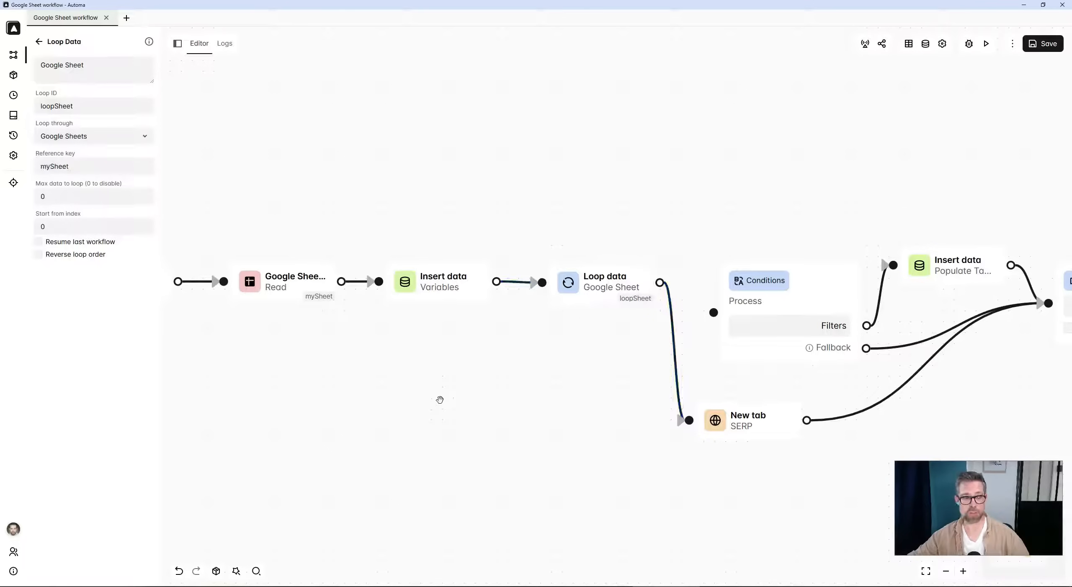
# Compare the Google Sheets Read block's reference key with the Loop data block's settings.
pyautogui.click(289, 285)
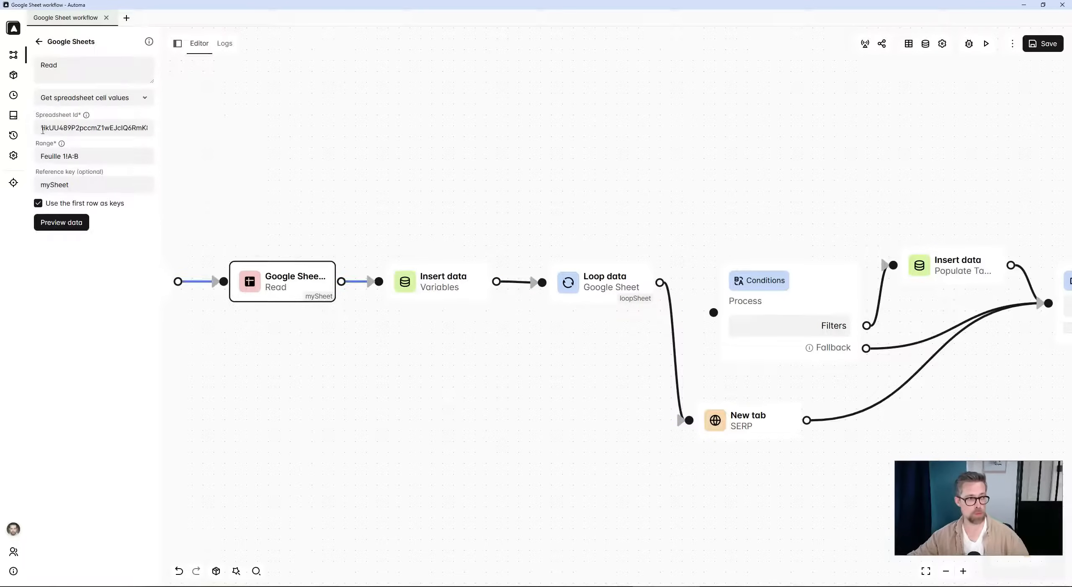
pyautogui.doubleClick(45, 184)
pyautogui.click(603, 285)
pyautogui.moveTo(624, 404); pyautogui.dragTo(469, 400)
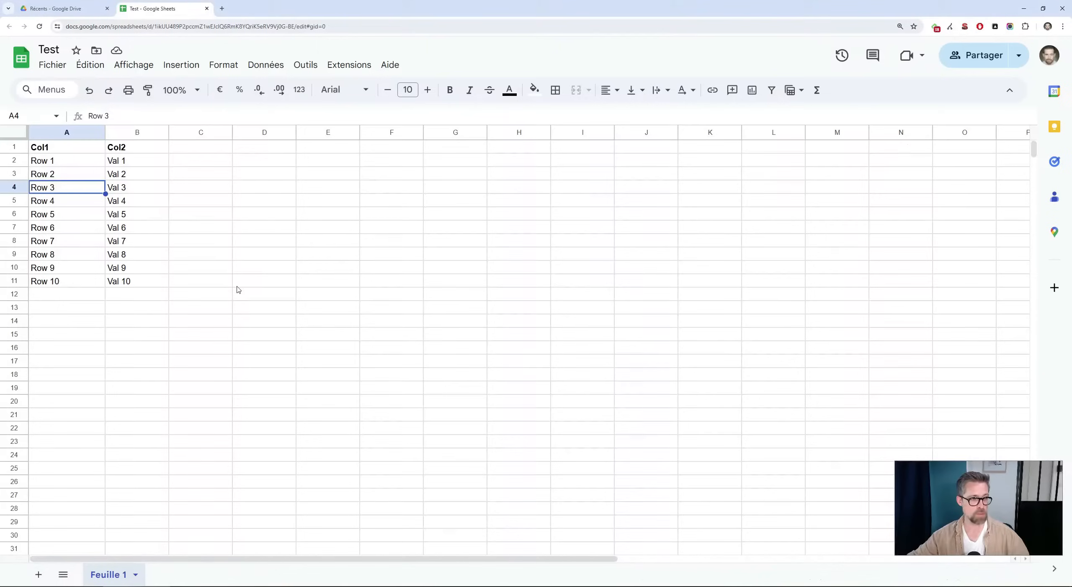
# Go through the Col1 values from Row 1 to Row 10 in the Test spreadsheet, one row at a time.
pyautogui.click(75, 164)
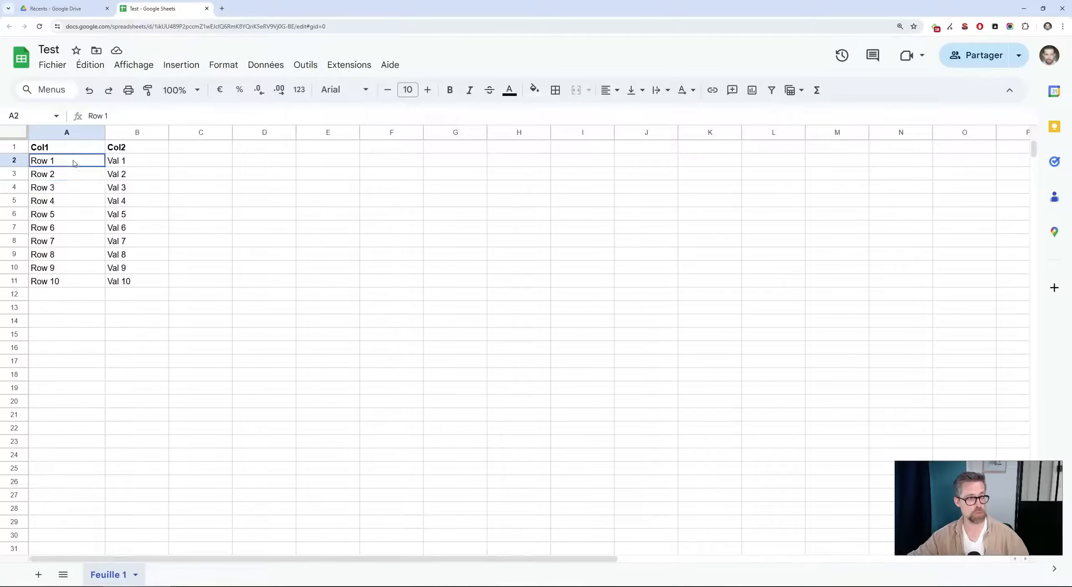
pyautogui.click(65, 177)
pyautogui.click(64, 193)
pyautogui.click(63, 206)
pyautogui.click(62, 219)
pyautogui.click(62, 226)
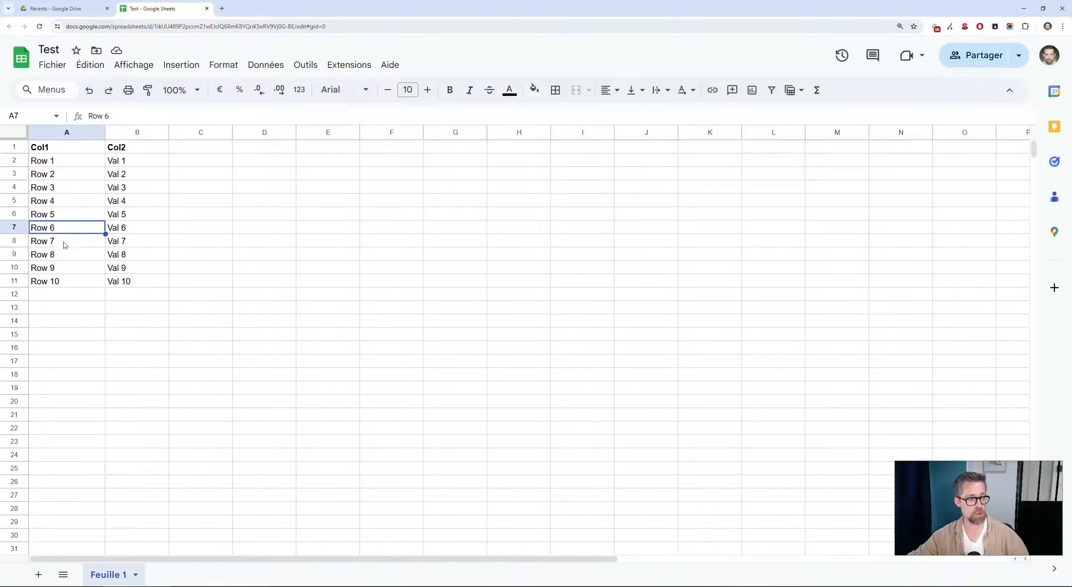
pyautogui.click(63, 242)
pyautogui.click(64, 255)
pyautogui.click(65, 269)
pyautogui.click(67, 282)
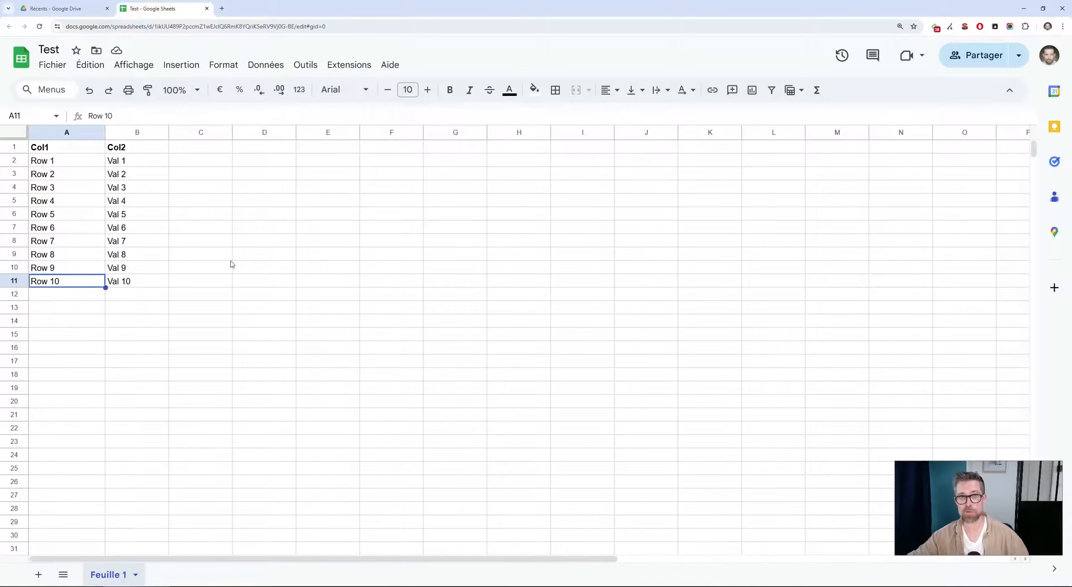
# Switch to Automa, run the workflow and look through the Google search tabs it opens for the sheet rows.
pyautogui.hotkey('alt', 'Tab')
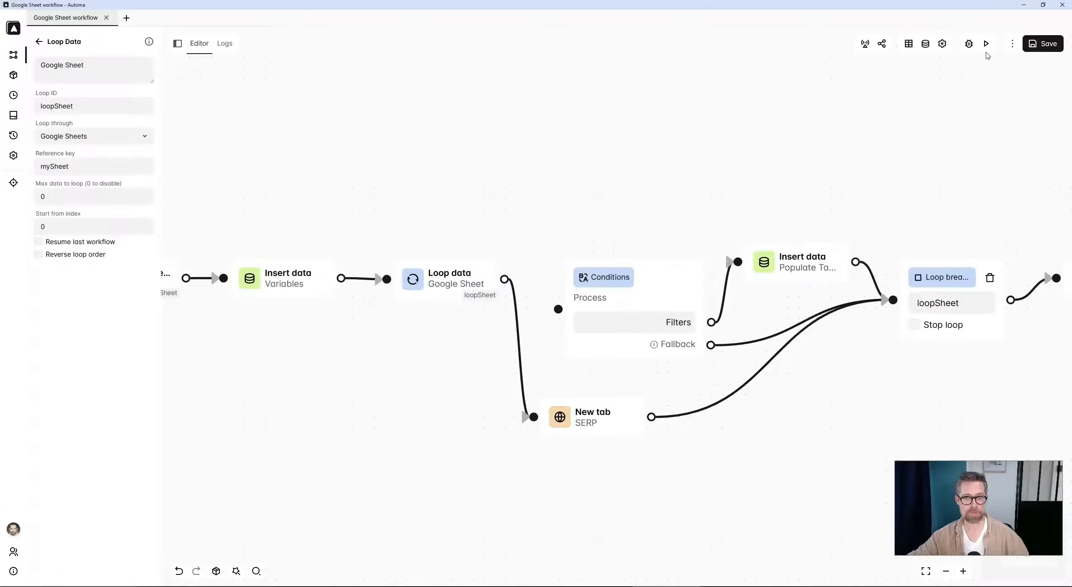
pyautogui.click(988, 45)
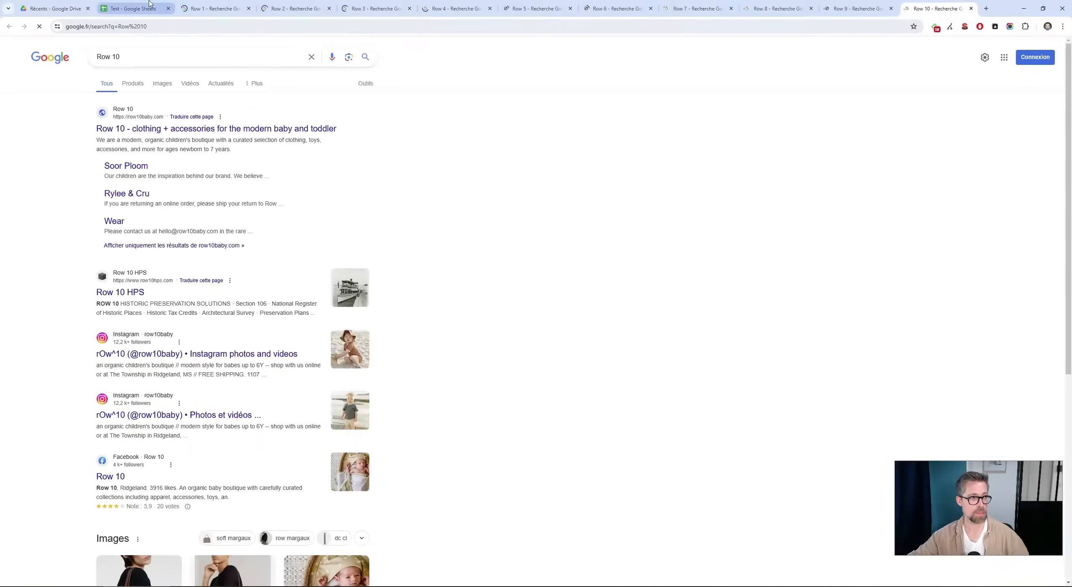
pyautogui.click(215, 9)
pyautogui.click(293, 5)
pyautogui.click(373, 5)
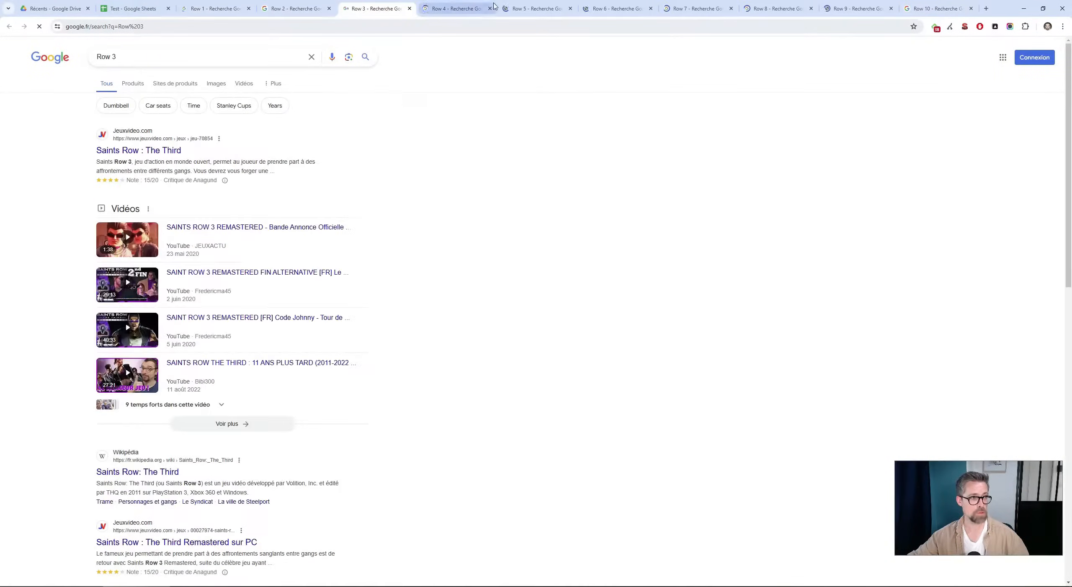
pyautogui.click(454, 5)
pyautogui.click(534, 5)
pyautogui.click(614, 5)
pyautogui.click(685, 6)
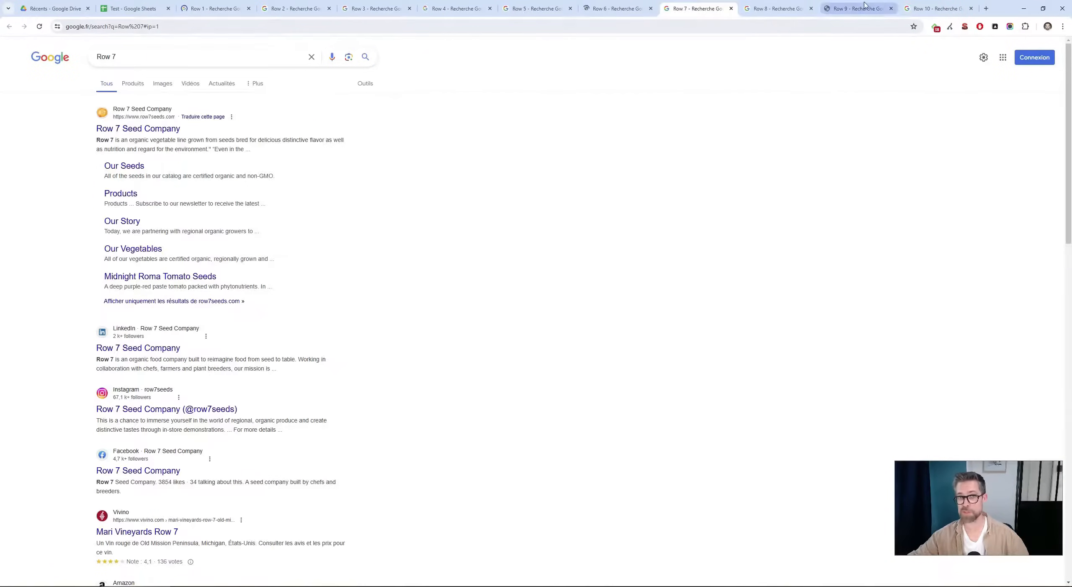
# Close the Google search tabs for Row 1 to Row 10 and select cells A2:A11 in the Test spreadsheet.
pyautogui.click(929, 4)
pyautogui.hotkey('ctrl', 'w')
pyautogui.hotkey('ctrl', 'w')
pyautogui.hotkey('ctrl', 'w')
pyautogui.hotkey('ctrl', 'w')
pyautogui.hotkey('ctrl', 'w')
pyautogui.hotkey('ctrl', 'w')
pyautogui.hotkey('ctrl', 'w')
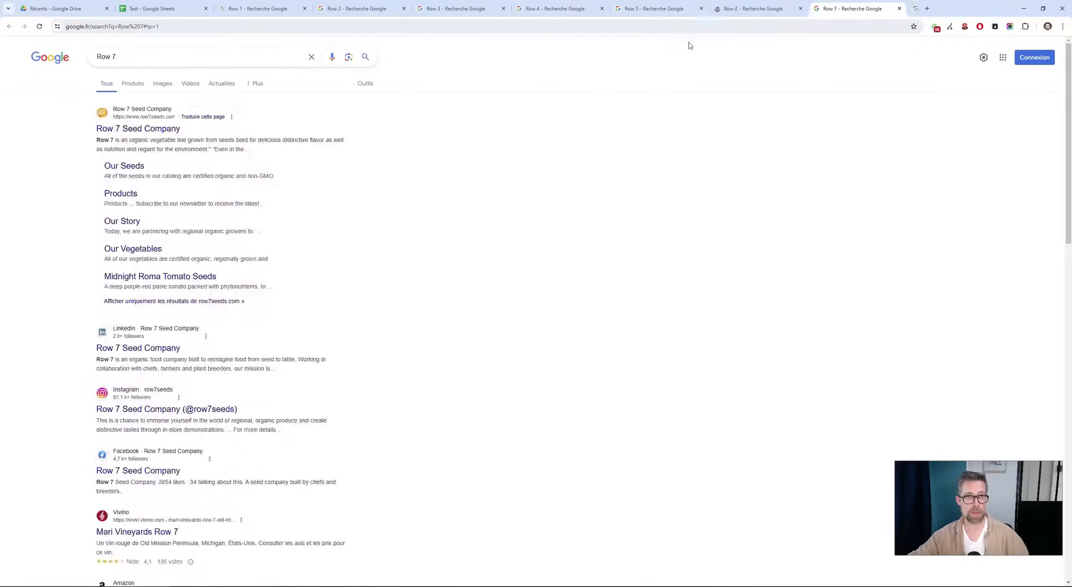
pyautogui.hotkey('ctrl', 'w')
pyautogui.hotkey('ctrl', 'w')
pyautogui.hotkey('ctrl', 'w')
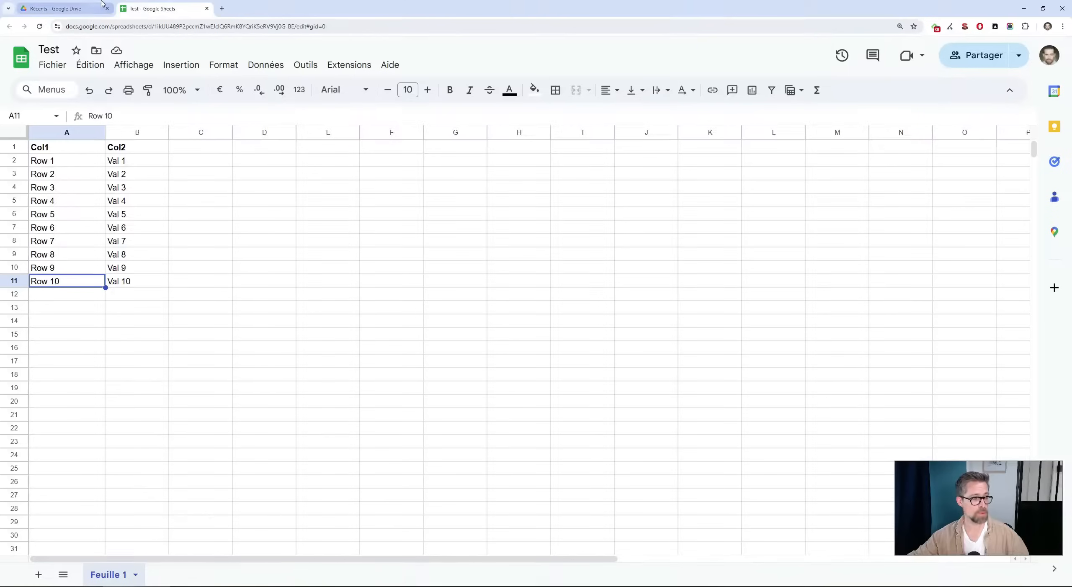
pyautogui.moveTo(74, 159); pyautogui.dragTo(75, 283)
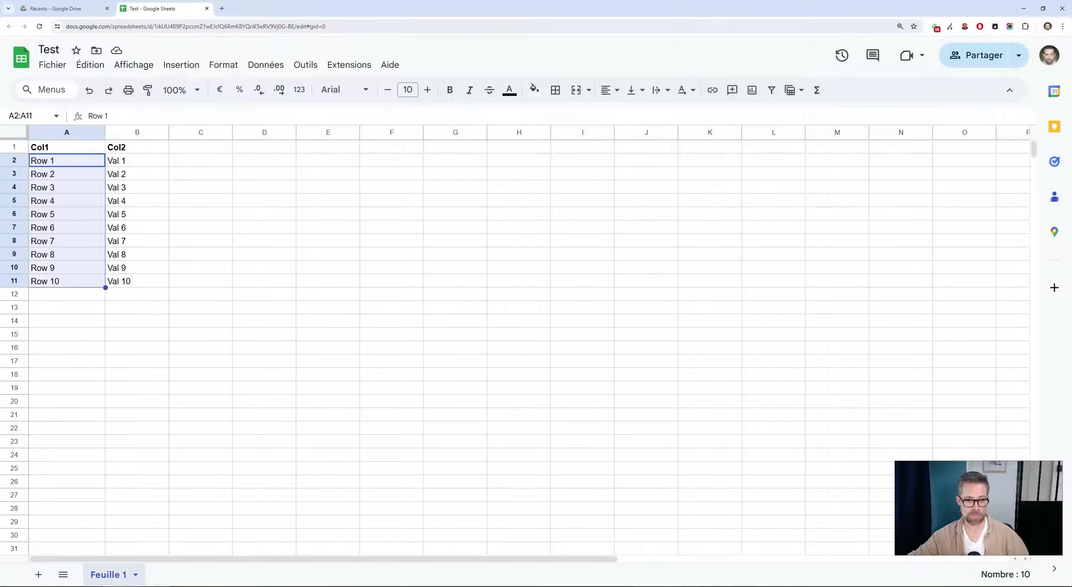
# Switch to Automa, open the New tab block labelled SERP and examine the full new tab URL with its loop variable.
pyautogui.click(665, 586)
pyautogui.click(597, 420)
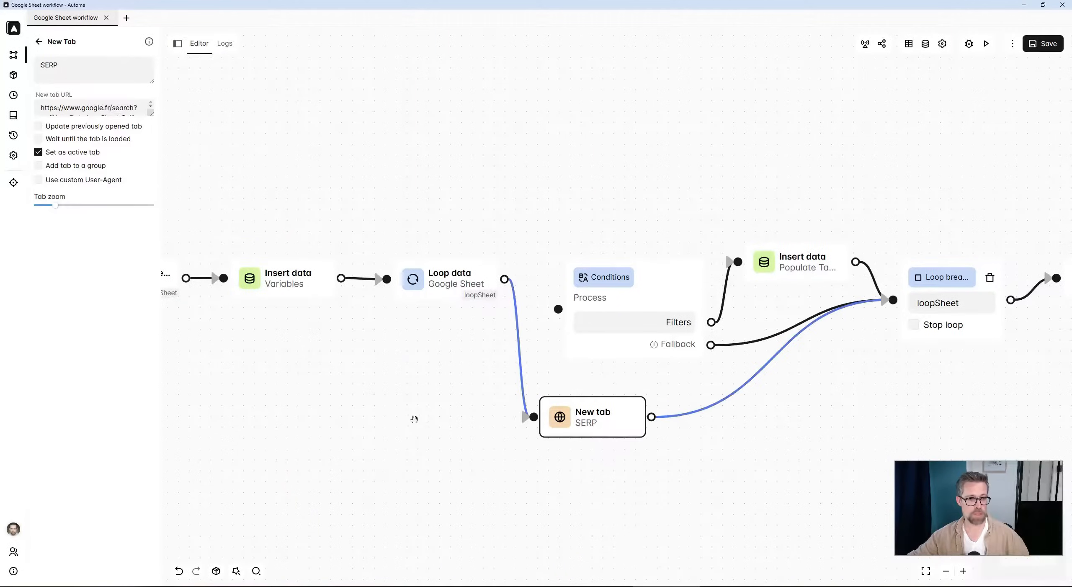
pyautogui.click(108, 108)
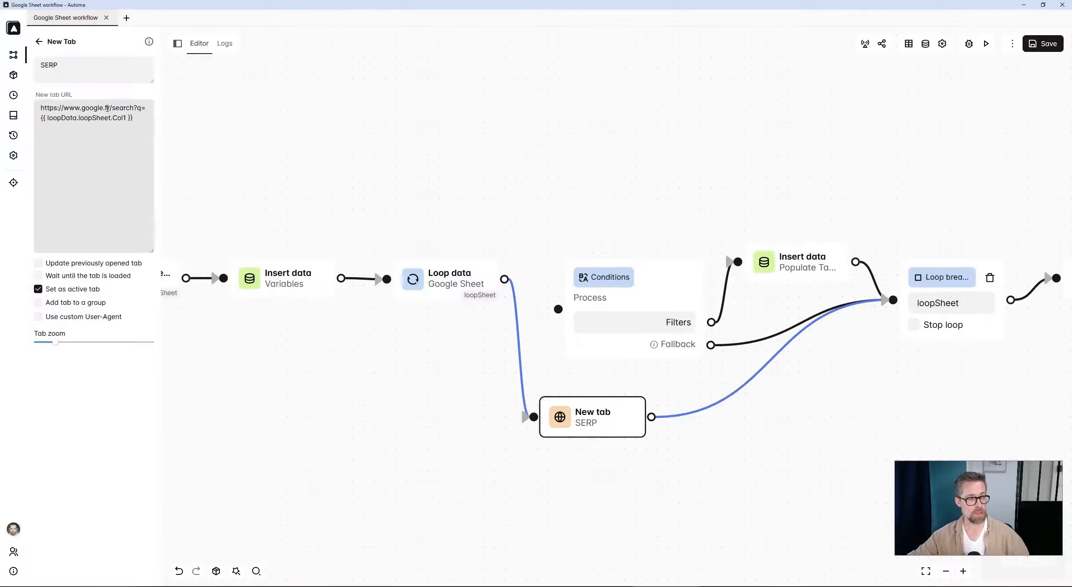
pyautogui.moveTo(43, 118); pyautogui.dragTo(133, 119)
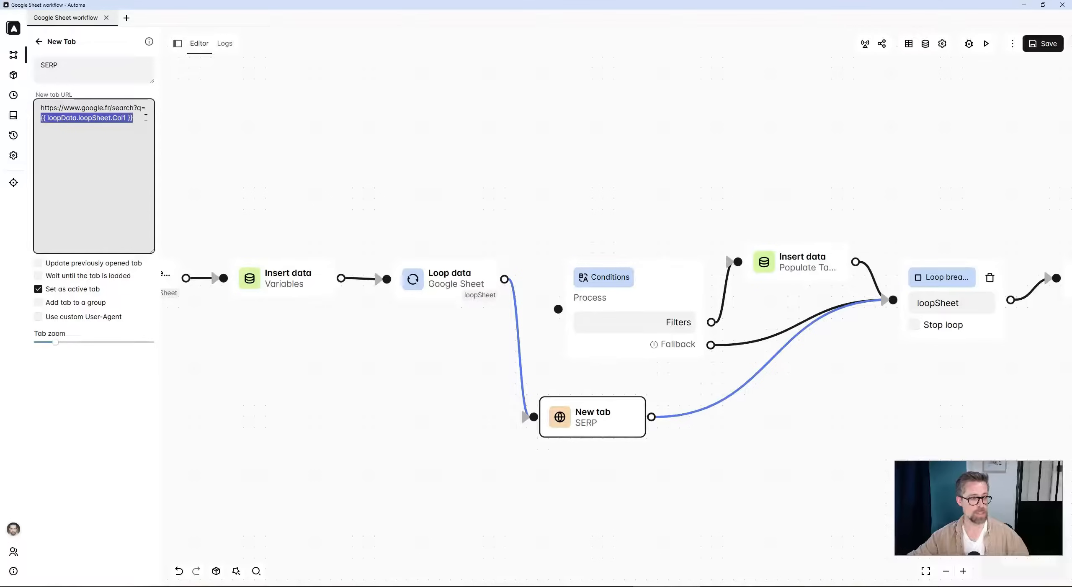
pyautogui.click(129, 129)
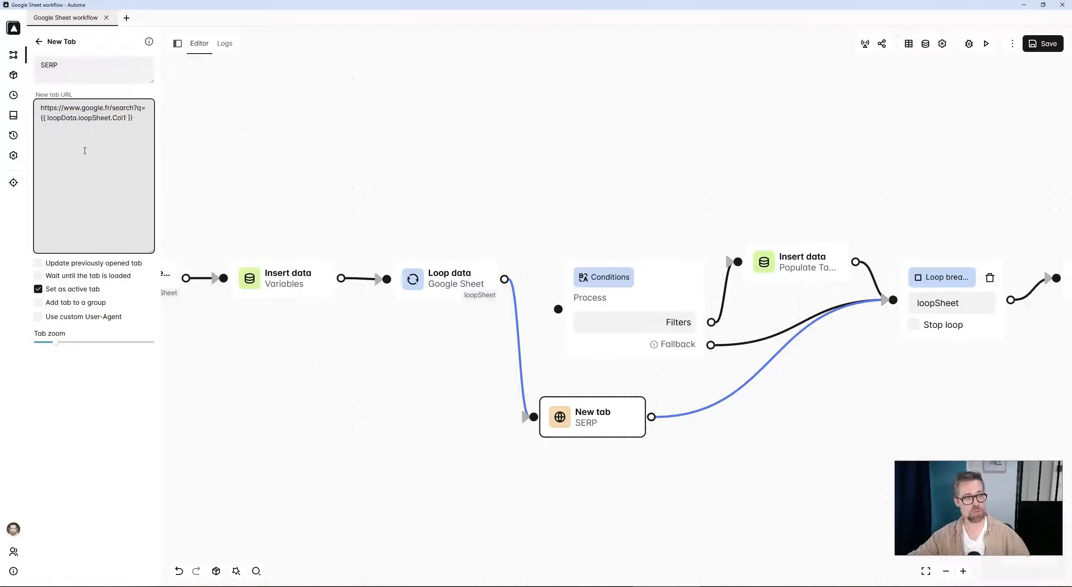
# Examine the loopData, loopSheet and Col1 parts of the URL variable, checking the column name against the Test spreadsheet.
pyautogui.doubleClick(67, 117)
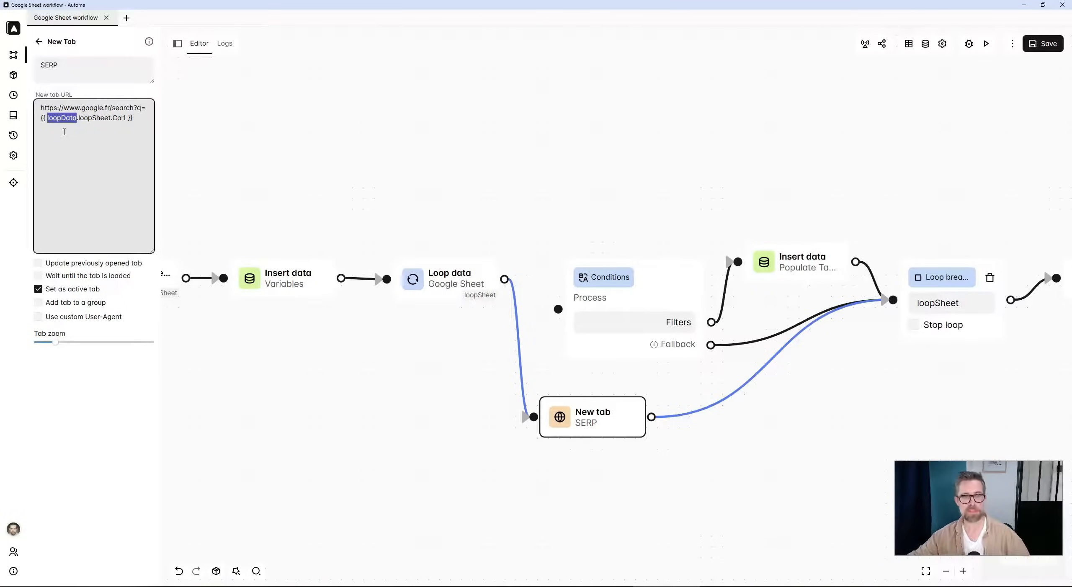
pyautogui.doubleClick(80, 118)
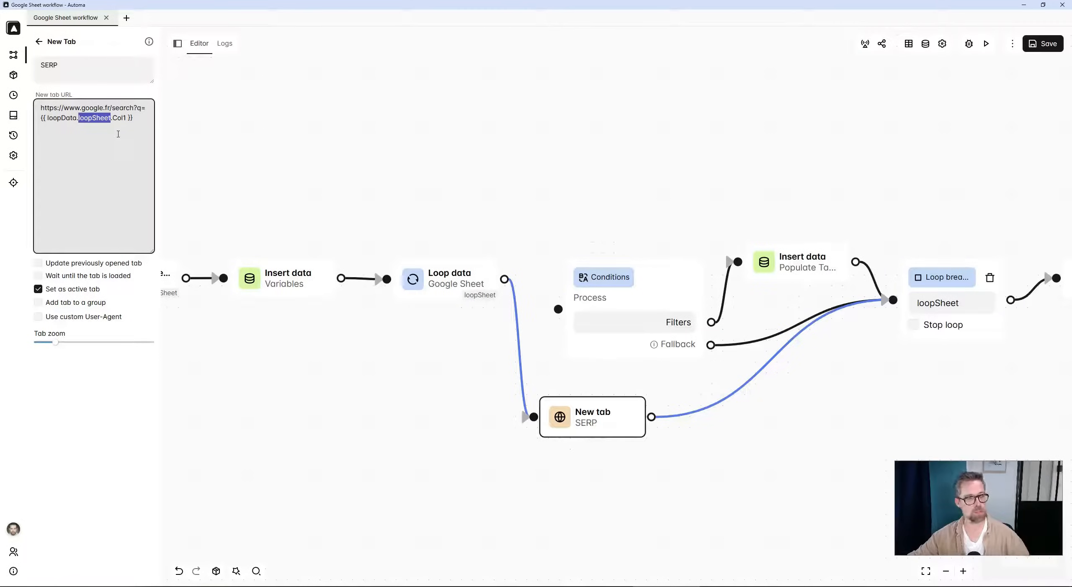
pyautogui.click(113, 118)
pyautogui.moveTo(112, 118); pyautogui.dragTo(127, 119)
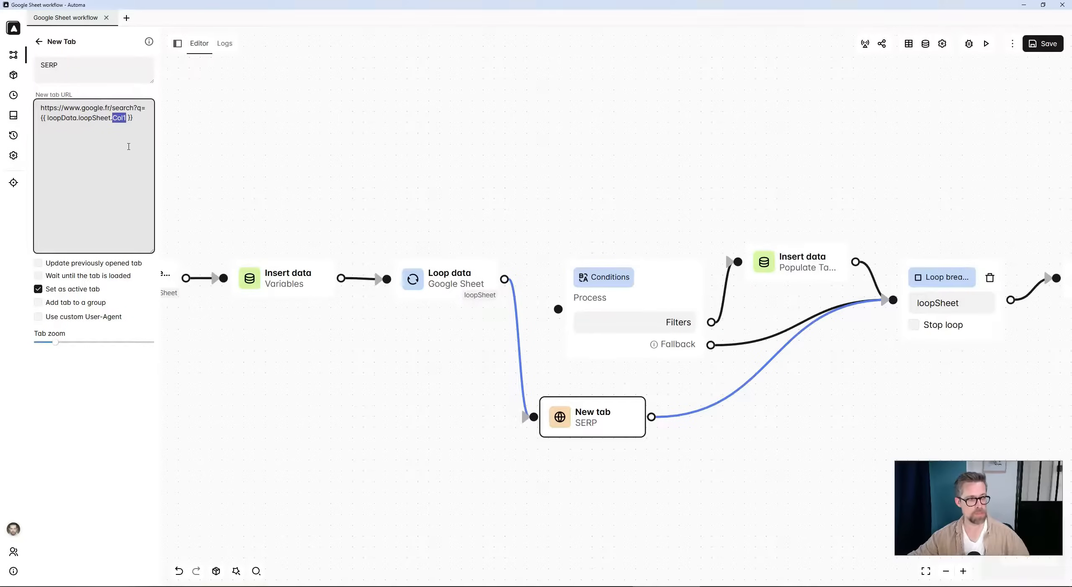
pyautogui.hotkey('alt', 'Tab')
pyautogui.hotkey('alt', 'Tab')
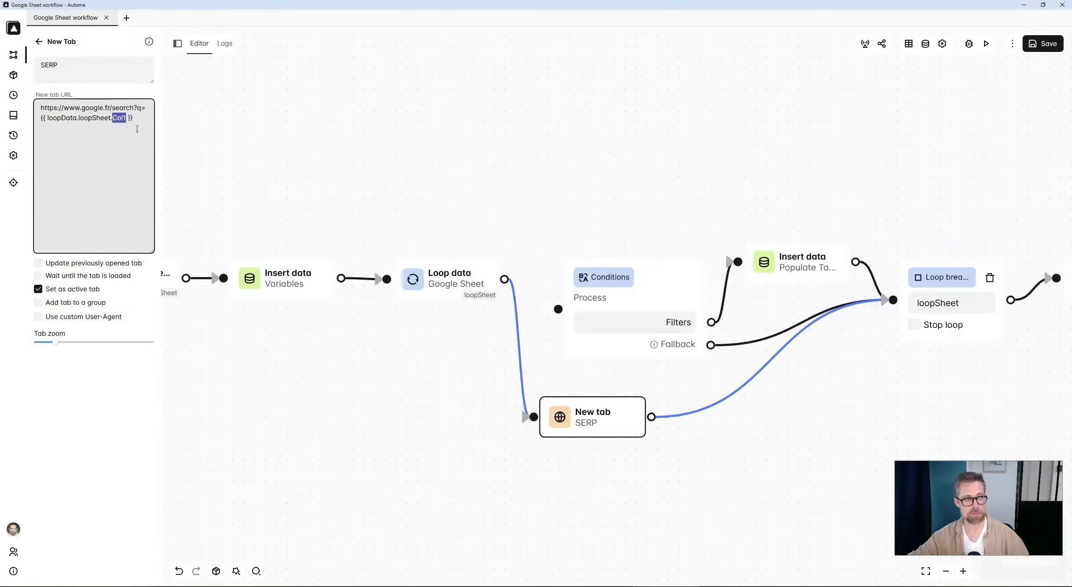
pyautogui.click(124, 120)
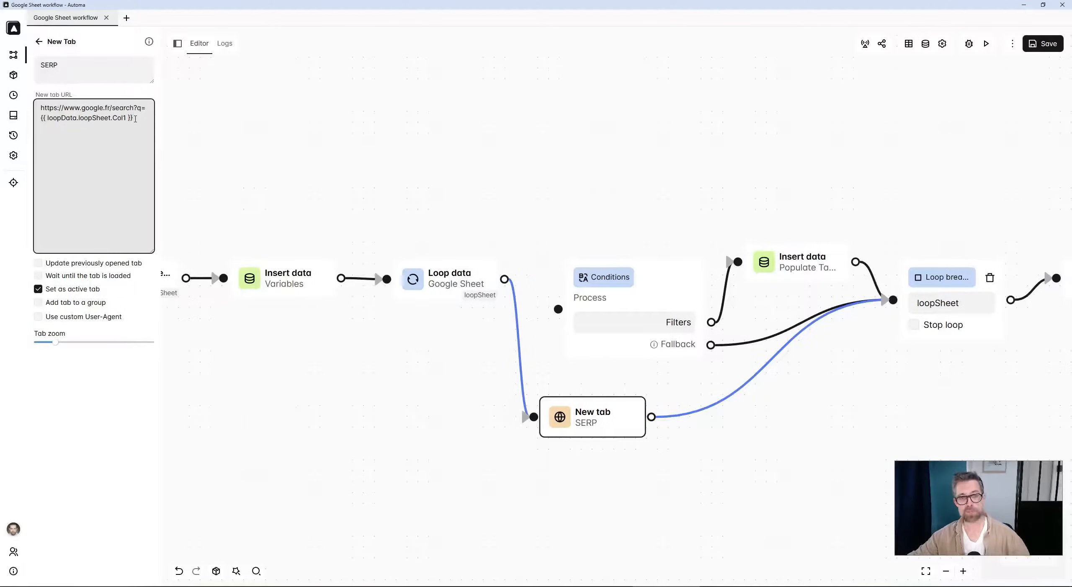
# Follow the loop from the Loop data block through New tab to the Loop breakpoint, comparing the loop ID in both loop blocks.
pyautogui.click(490, 367)
pyautogui.click(747, 476)
pyautogui.click(416, 289)
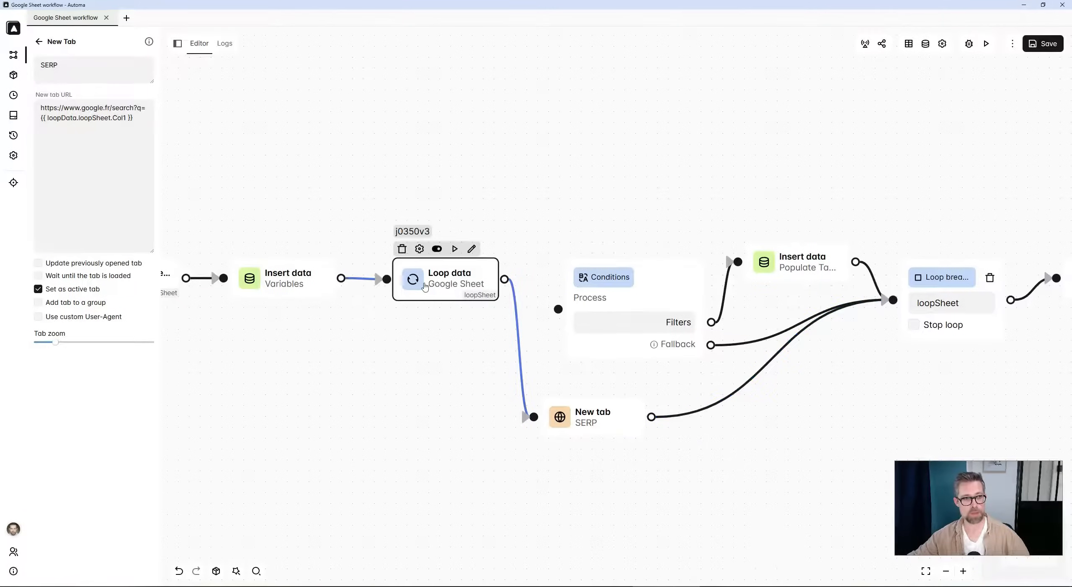
pyautogui.click(556, 415)
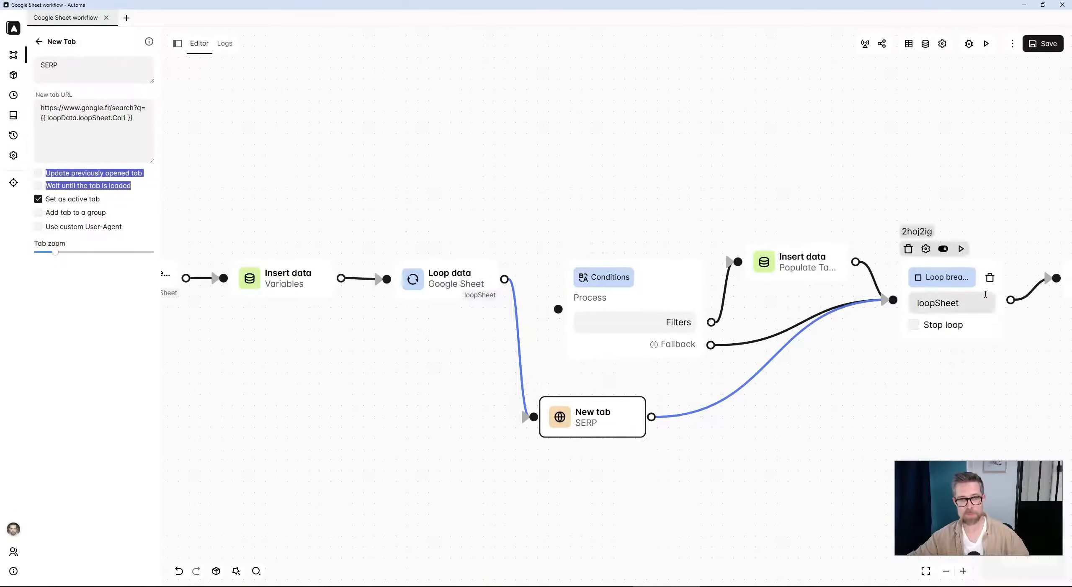
pyautogui.click(963, 282)
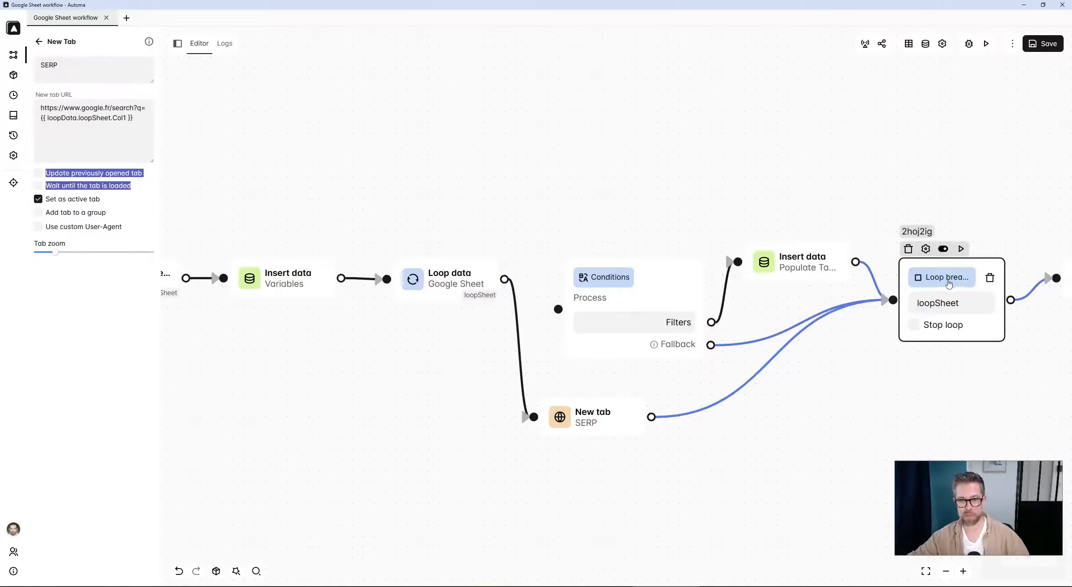
pyautogui.doubleClick(949, 303)
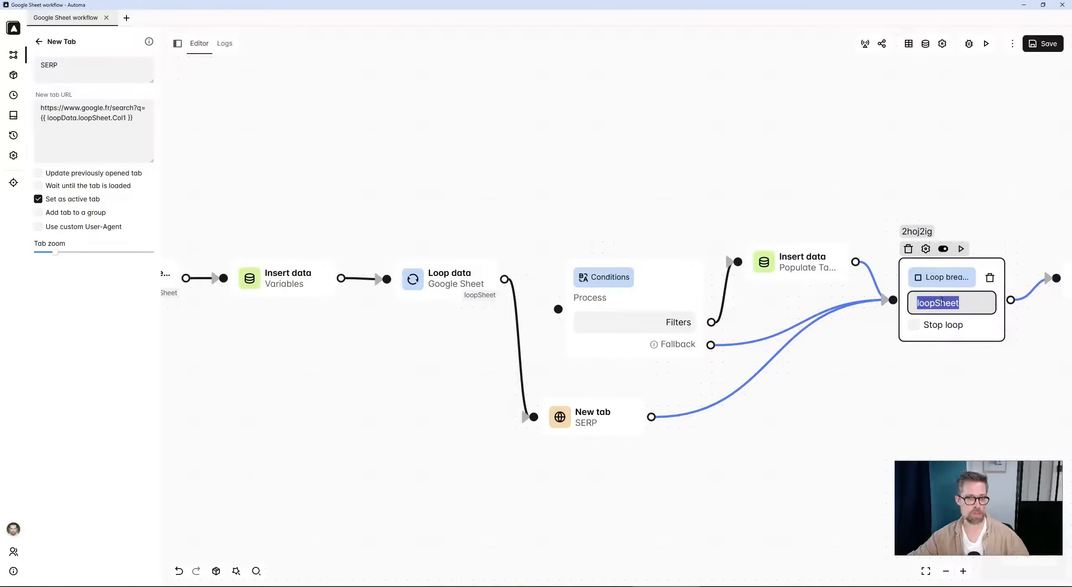
pyautogui.click(864, 336)
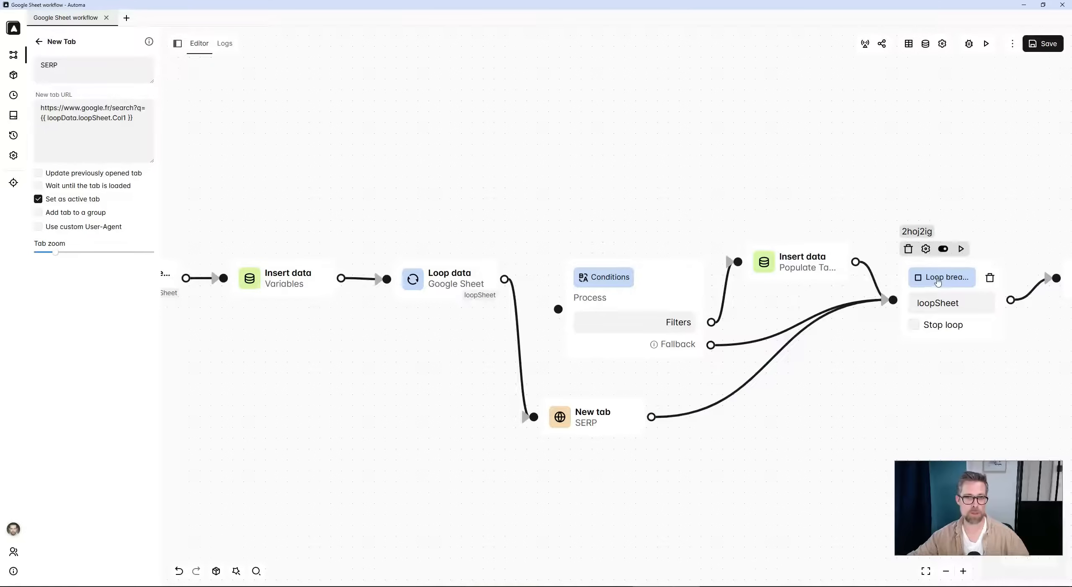
pyautogui.click(939, 281)
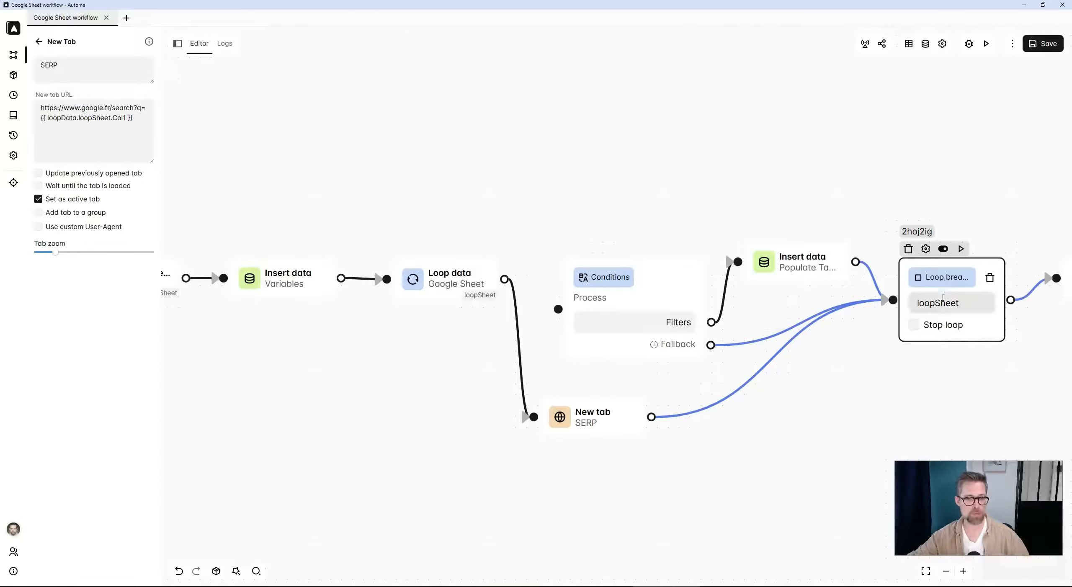
pyautogui.doubleClick(941, 303)
pyautogui.click(461, 276)
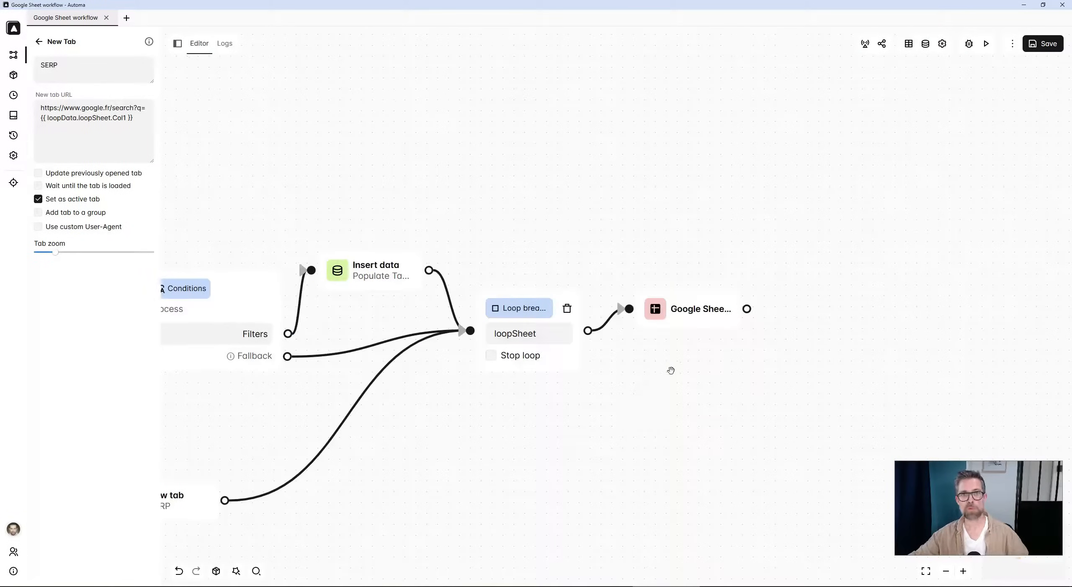
# Open the Google Sheets block after the Loop breakpoint and examine its update action and spreadsheet ID.
pyautogui.moveTo(682, 325)
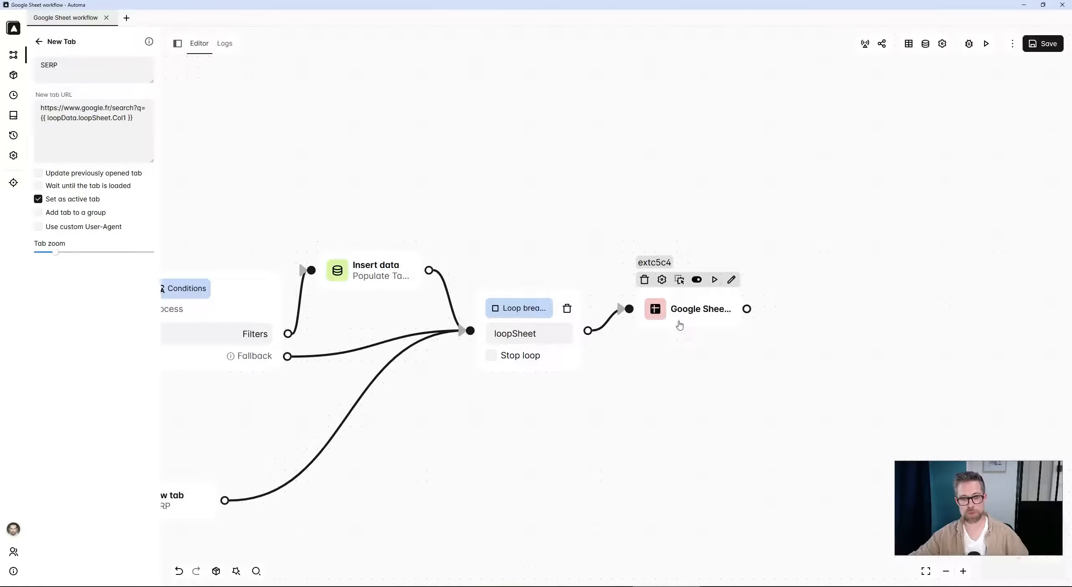
pyautogui.click(679, 315)
pyautogui.doubleClick(679, 315)
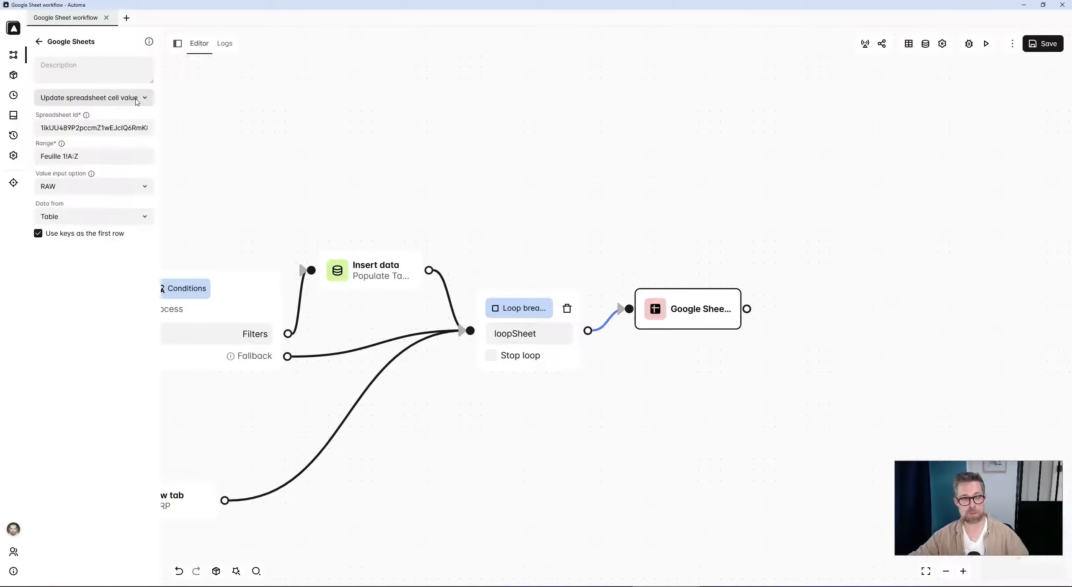
pyautogui.moveTo(126, 128); pyautogui.dragTo(154, 128)
pyautogui.click(139, 128)
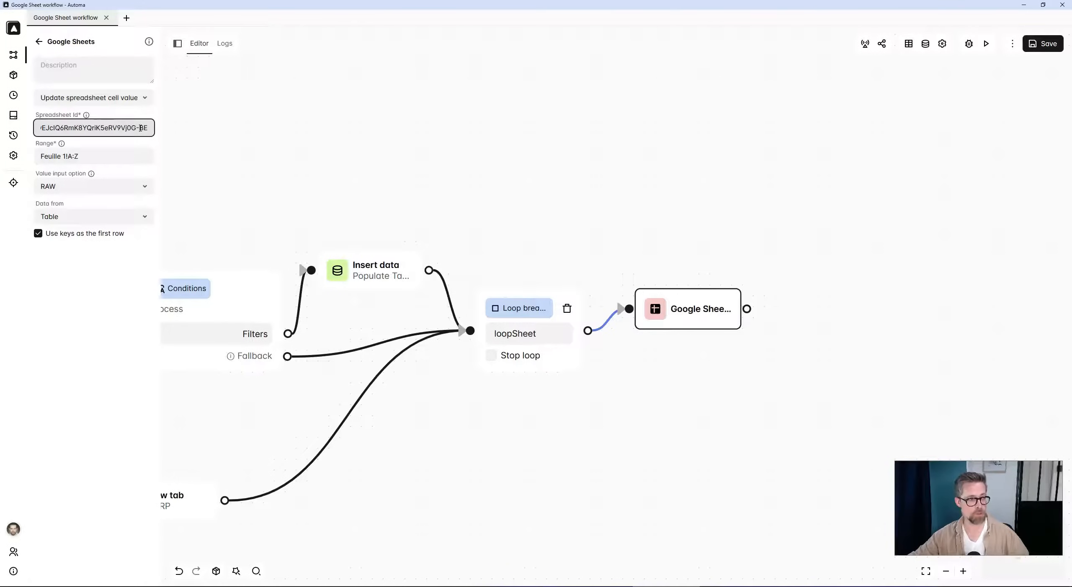
# Examine the sheet name and A:Z columns in the Google Sheets block's range, comparing them with the Test spreadsheet.
pyautogui.tripleClick(103, 155)
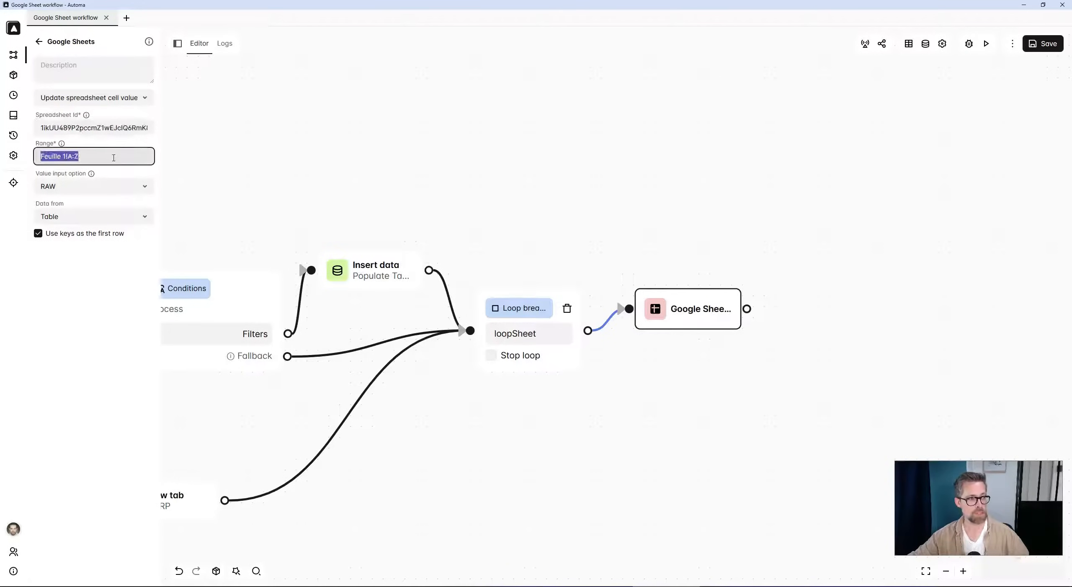
pyautogui.click(63, 156)
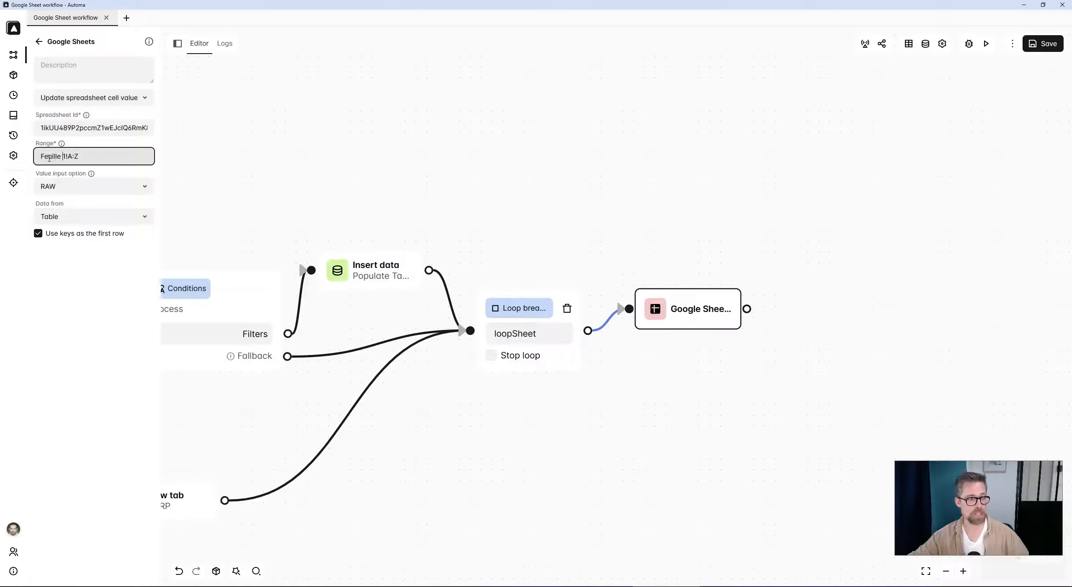
pyautogui.moveTo(50, 155); pyautogui.dragTo(79, 157)
pyautogui.hotkey('alt', 'Tab')
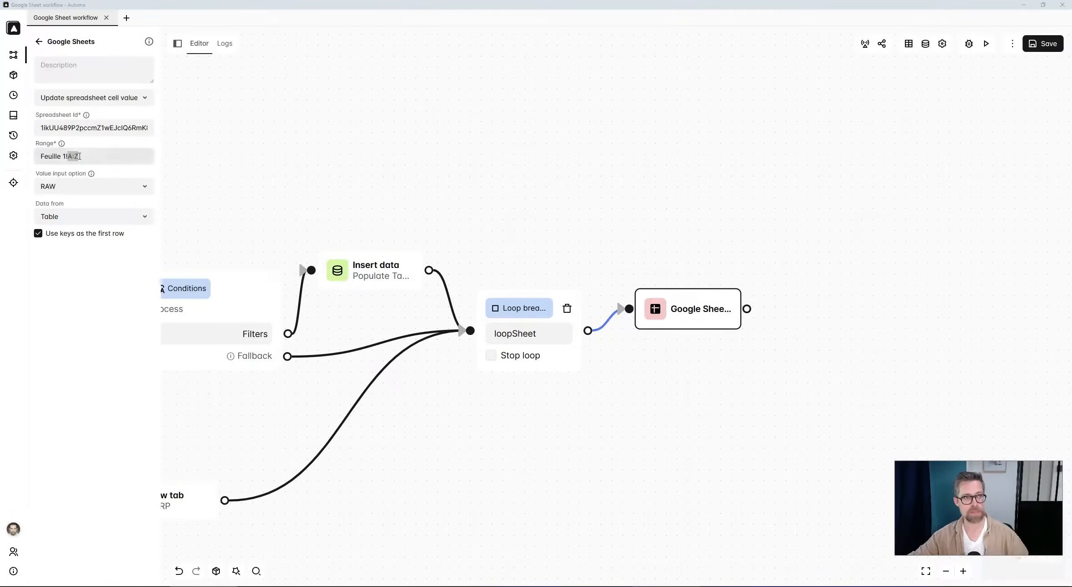
pyautogui.click(134, 586)
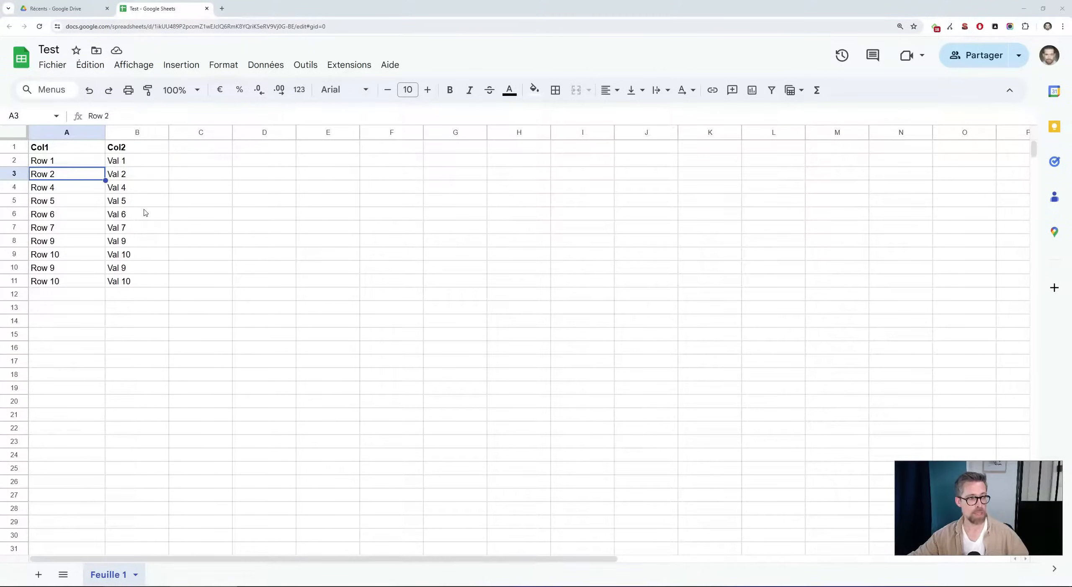
pyautogui.hotkey('alt', 'Tab')
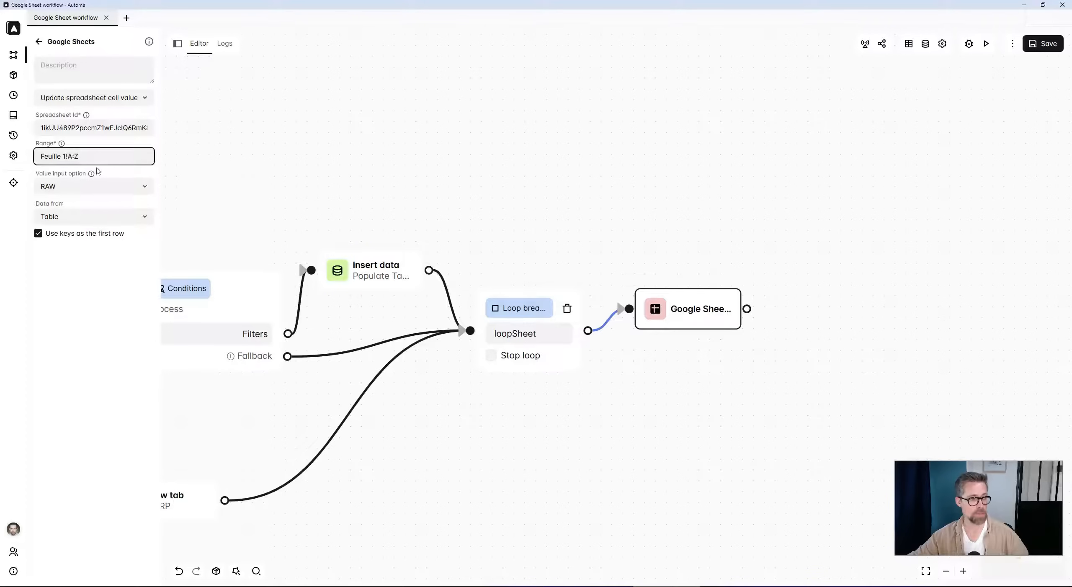
pyautogui.moveTo(67, 156); pyautogui.dragTo(80, 155)
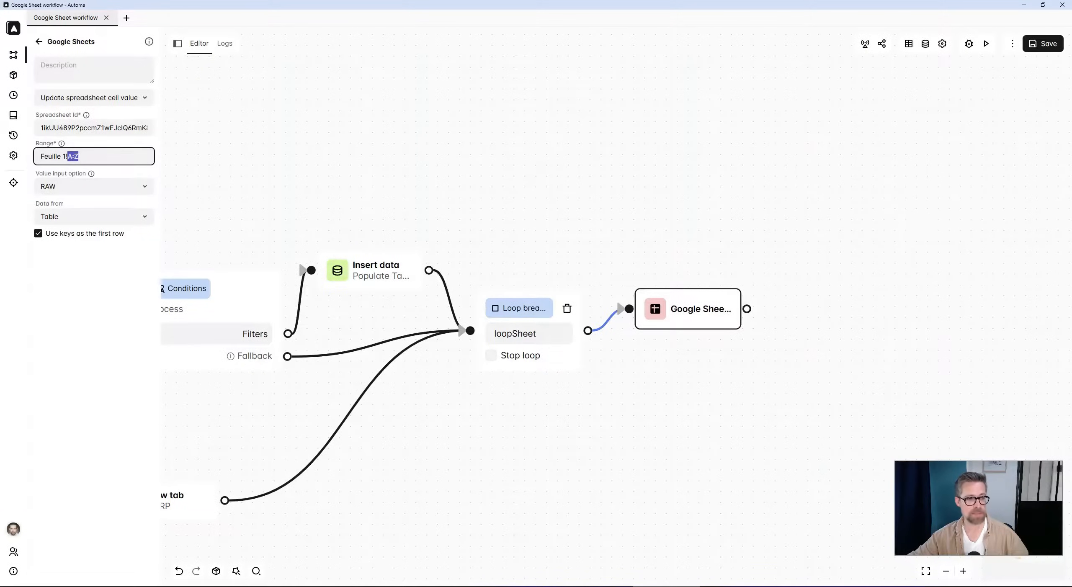
# Compare the Google Sheets block's A:Z range with the Col1 and Col2 headers in the Test spreadsheet.
pyautogui.hotkey('alt', 'Tab')
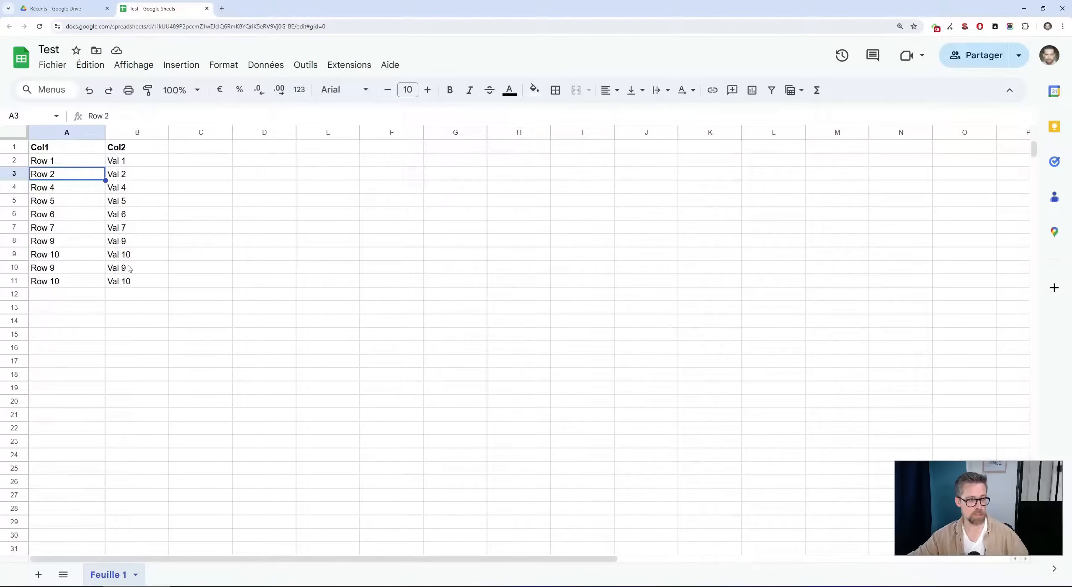
pyautogui.click(56, 150)
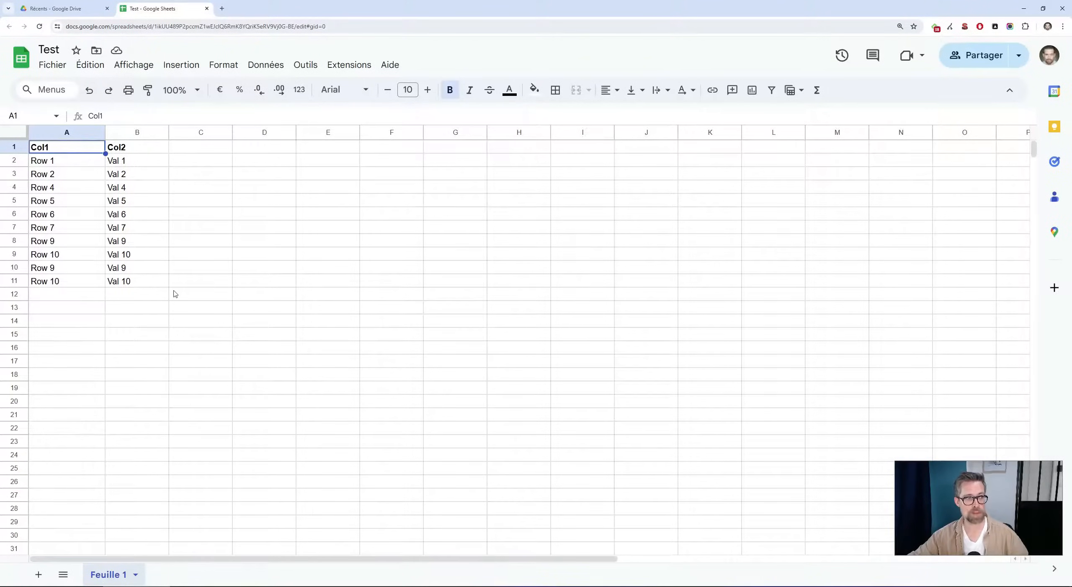
pyautogui.hotkey('alt', 'Tab')
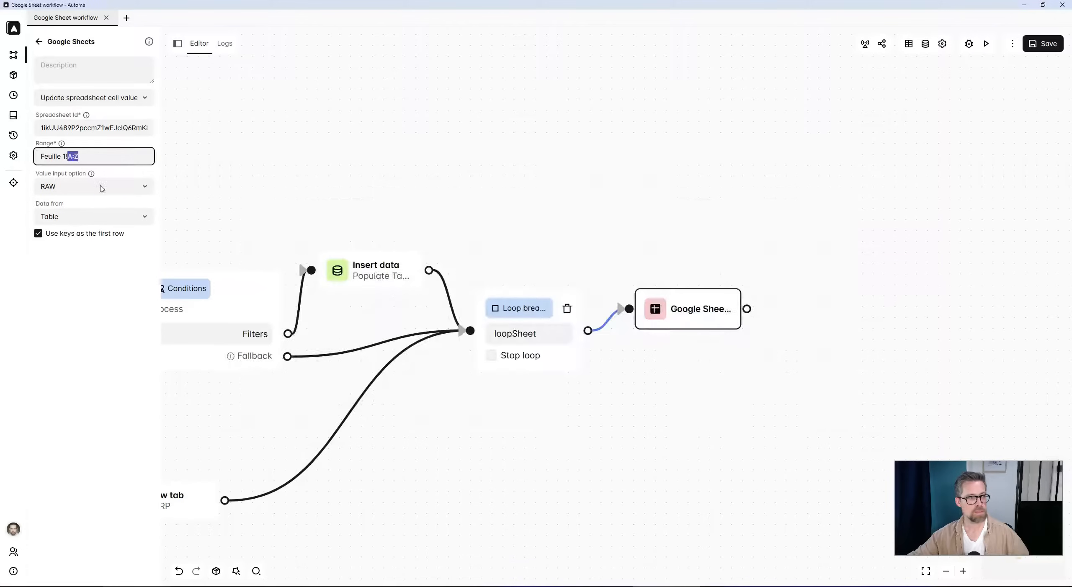
pyautogui.click(71, 156)
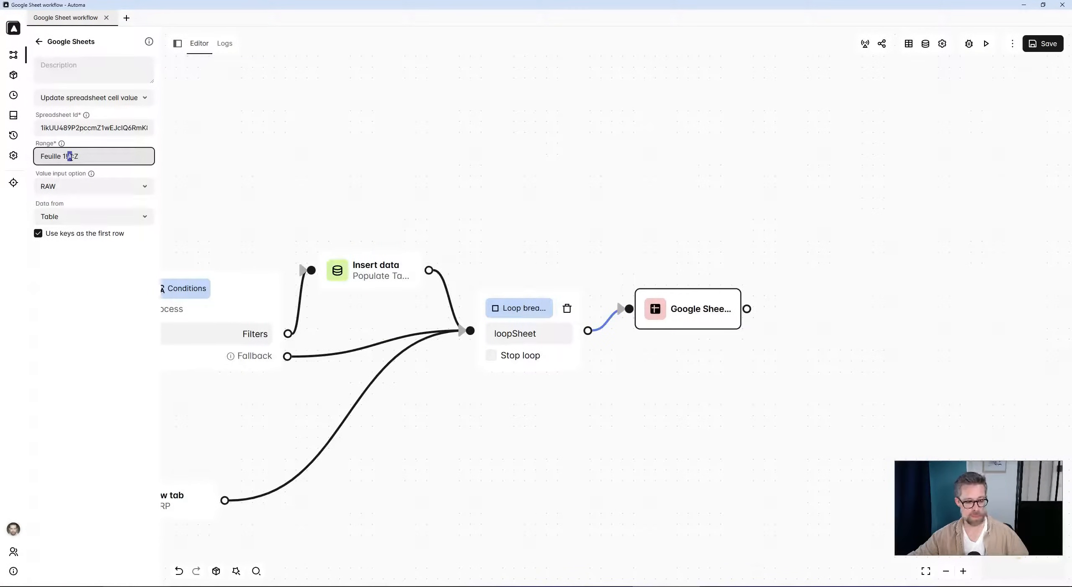
pyautogui.hotkey('alt', 'Tab')
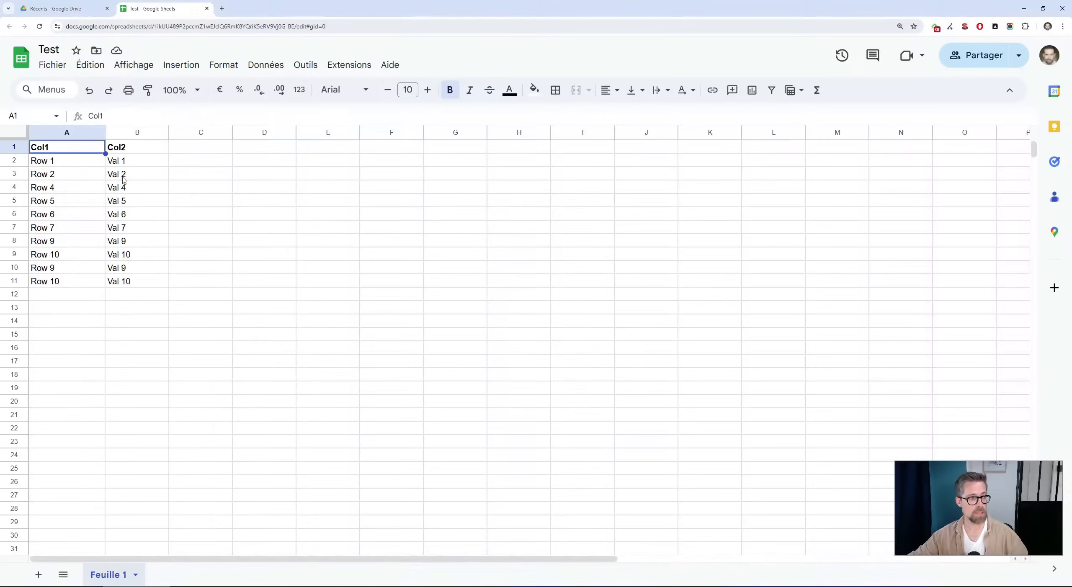
pyautogui.click(120, 151)
pyautogui.hotkey('alt', 'Tab')
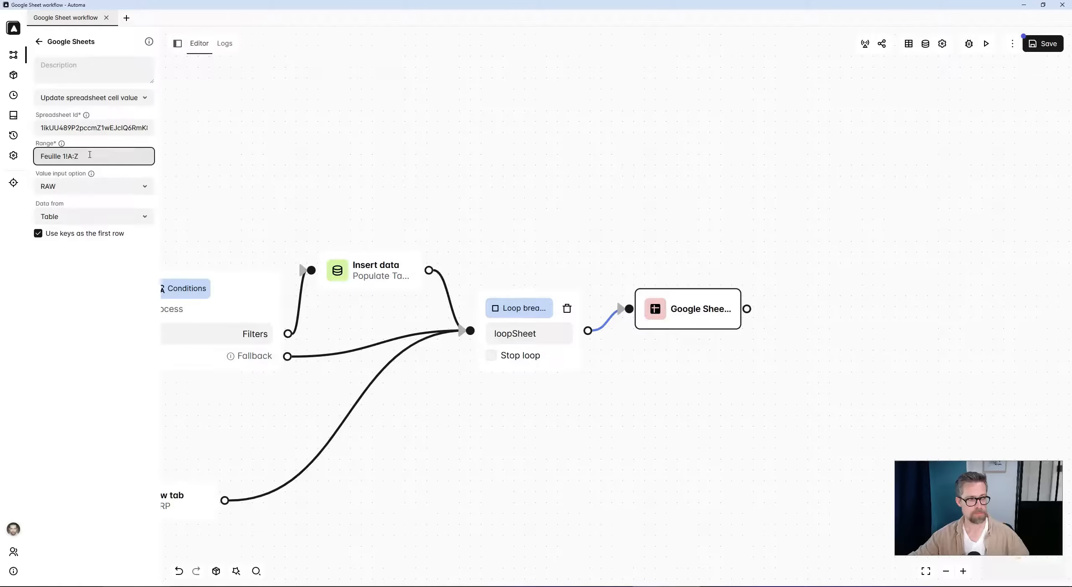
# Switch the Google Sheets block's data source to Custom and open its custom data.
pyautogui.click(72, 217)
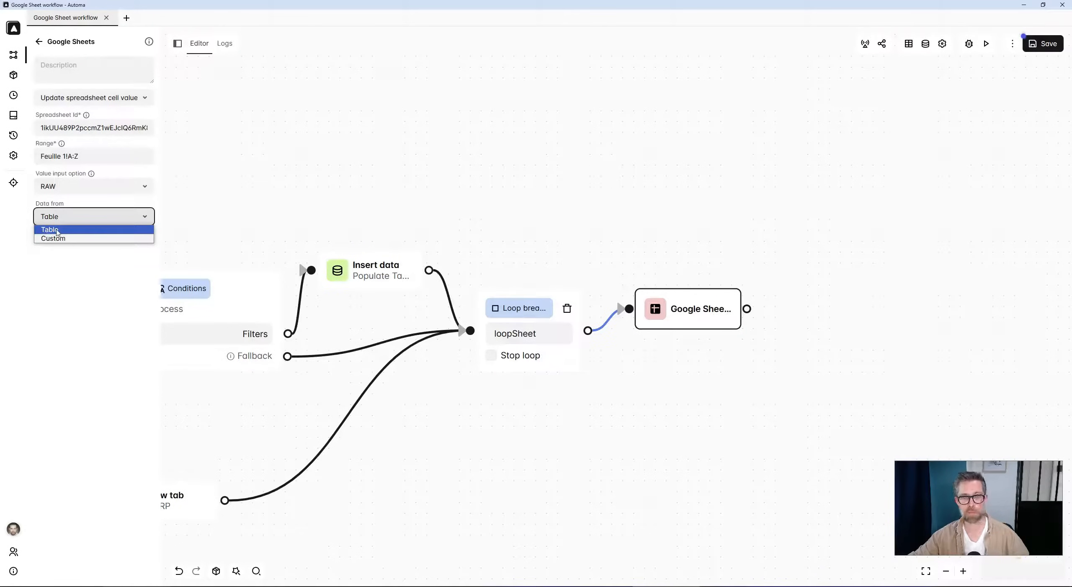
pyautogui.click(57, 239)
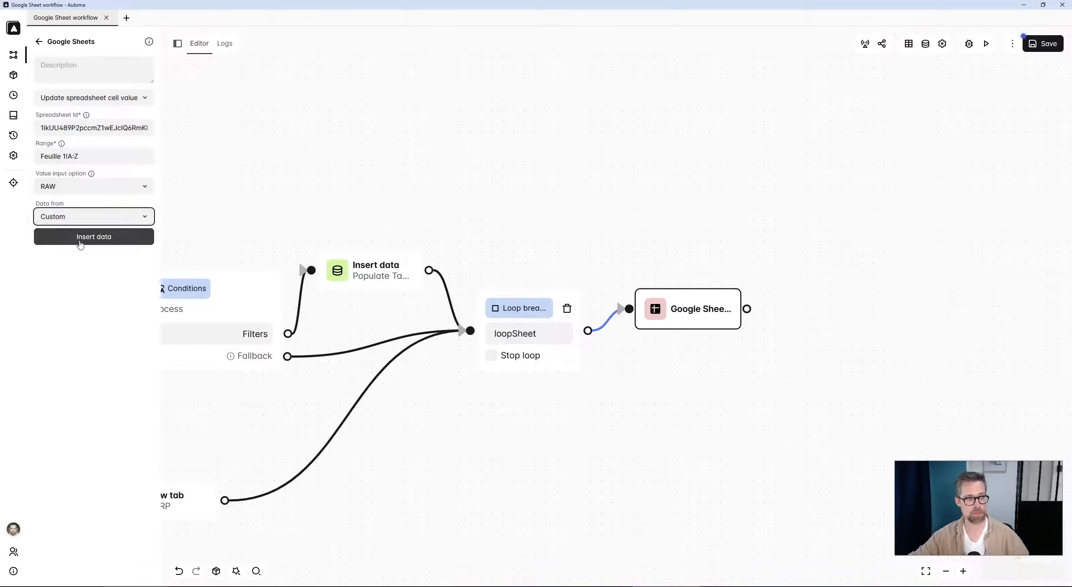
pyautogui.click(77, 239)
pyautogui.click(550, 67)
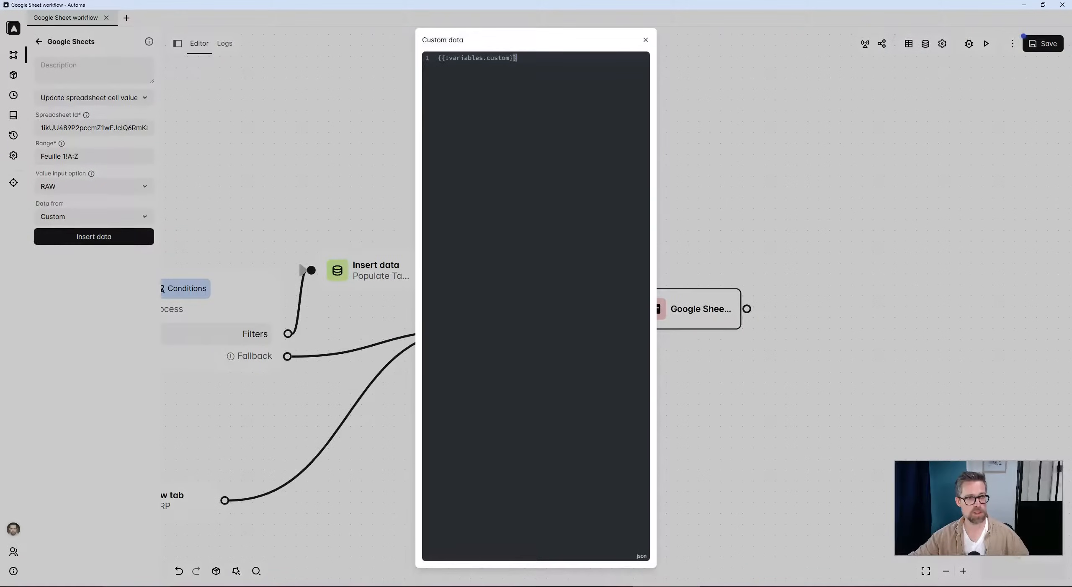
# Examine the {{!variables.custom}} expression in the custom data, from its closing braces back to its start.
pyautogui.moveTo(436, 57); pyautogui.dragTo(558, 57)
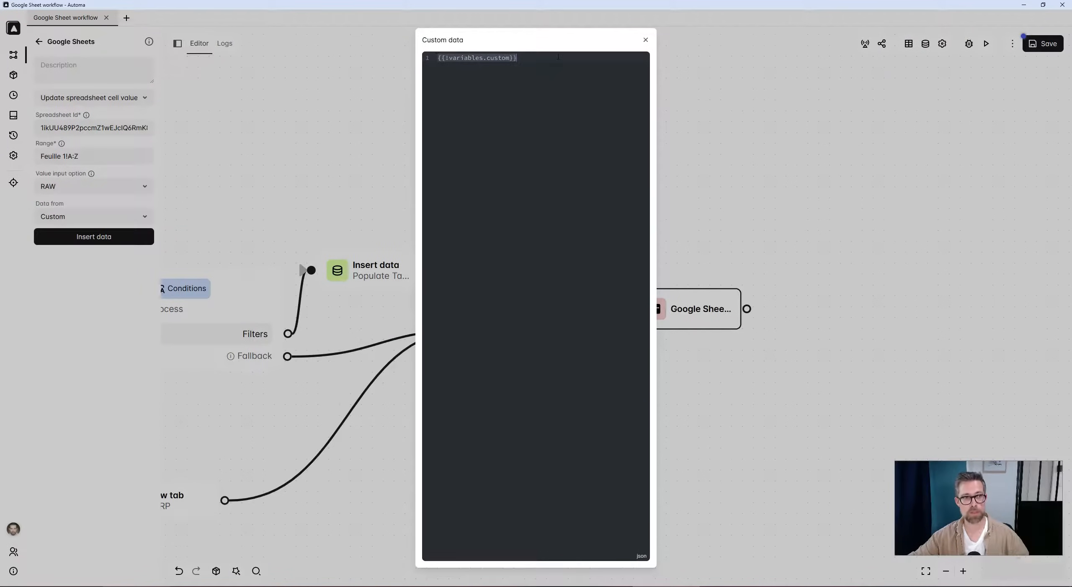
pyautogui.click(548, 84)
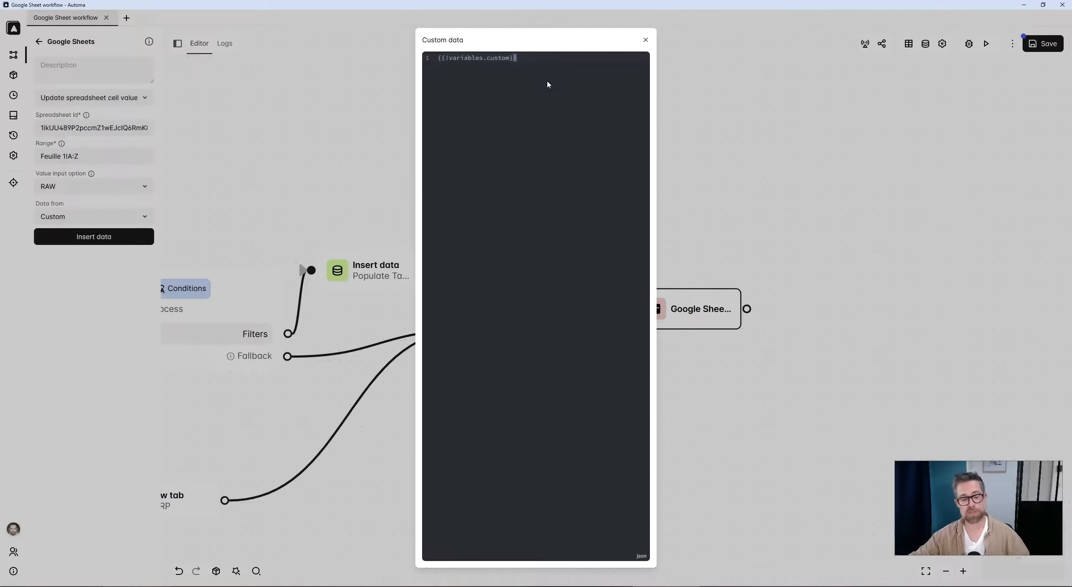
pyautogui.hotkey('shift', 'Left')
pyautogui.hotkey('shift', 'Left')
pyautogui.hotkey('shift', 'Left')
pyautogui.hotkey('shift', 'Left')
pyautogui.hotkey('shift', 'Left')
pyautogui.hotkey('shift', 'Left')
pyautogui.hotkey('shift', 'Left')
pyautogui.hotkey('shift', 'Left')
pyautogui.hotkey('shift', 'Left')
pyautogui.hotkey('shift', 'Left')
pyautogui.hotkey('shift', 'Left')
pyautogui.hotkey('shift', 'Left')
pyautogui.hotkey('shift', 'Left')
pyautogui.hotkey('shift', 'Left')
pyautogui.hotkey('shift', 'Left')
pyautogui.hotkey('shift', 'Left')
pyautogui.hotkey('shift', 'Left')
pyautogui.hotkey('shift', 'Left')
pyautogui.hotkey('shift', 'Left')
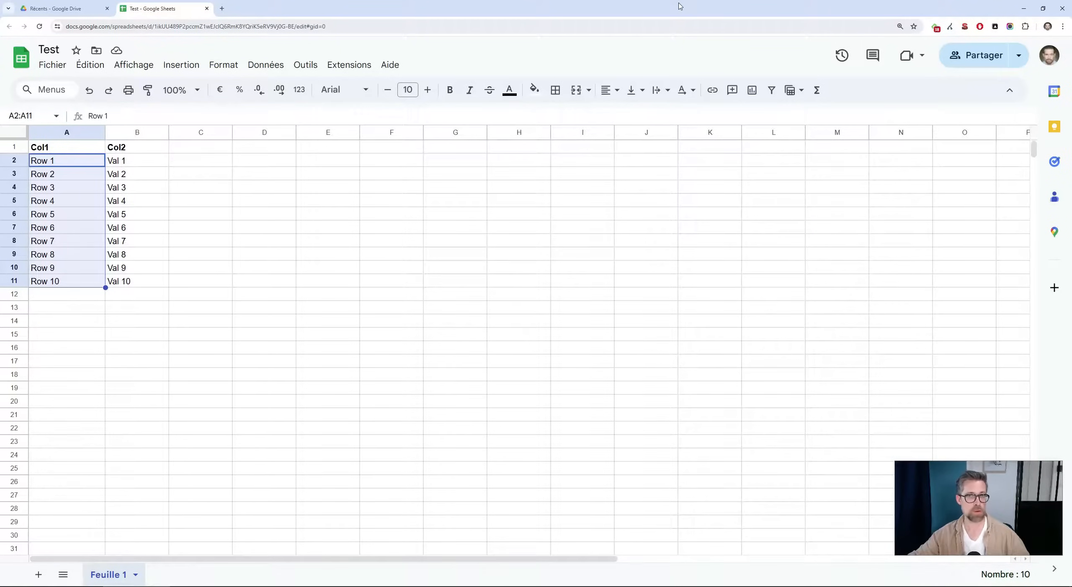
# Examine the data in rows 2 to 11 of the Test spreadsheet.
pyautogui.click(74, 396)
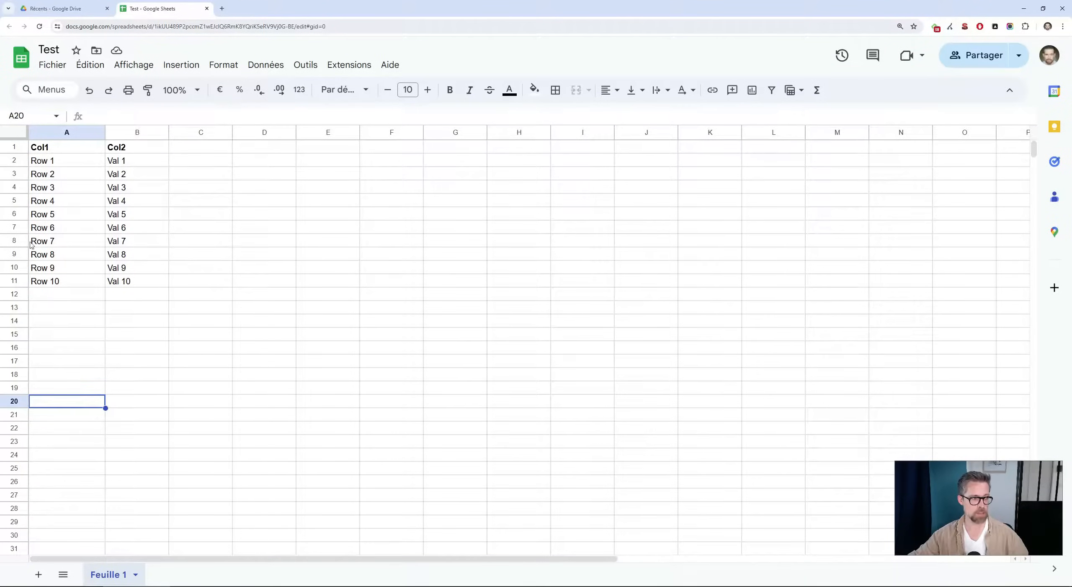
pyautogui.click(15, 161)
pyautogui.keyDown('shift'); pyautogui.click(14, 281); pyautogui.keyUp('shift')
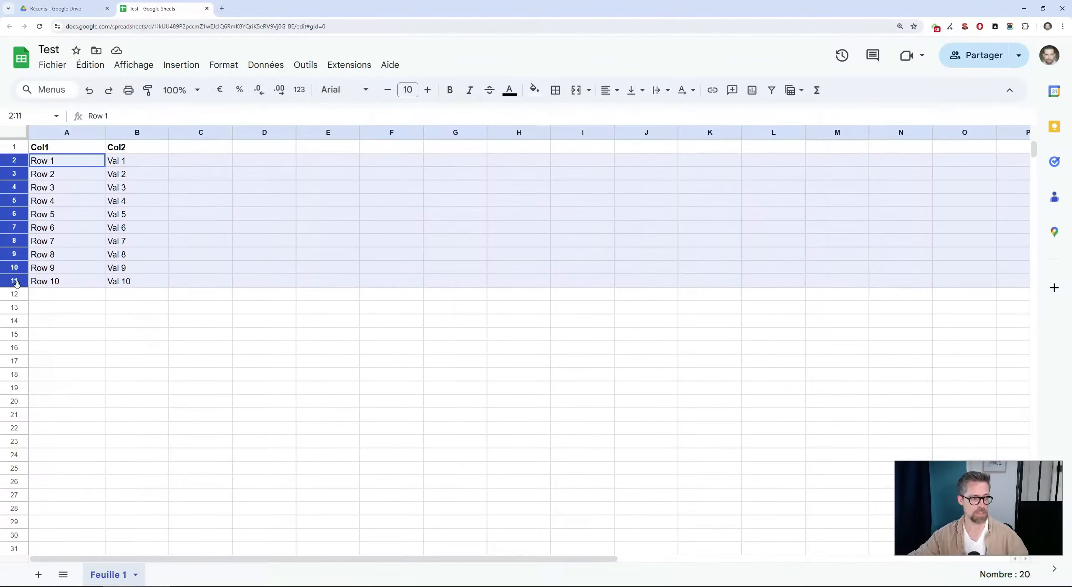
pyautogui.click(49, 336)
# Overwrite the sheet from A1 with the Col1 and Col2 headers and the Row/Val pairs 1, 2, 4, 5, 6, 7, 9 and 10.
pyautogui.click(53, 166)
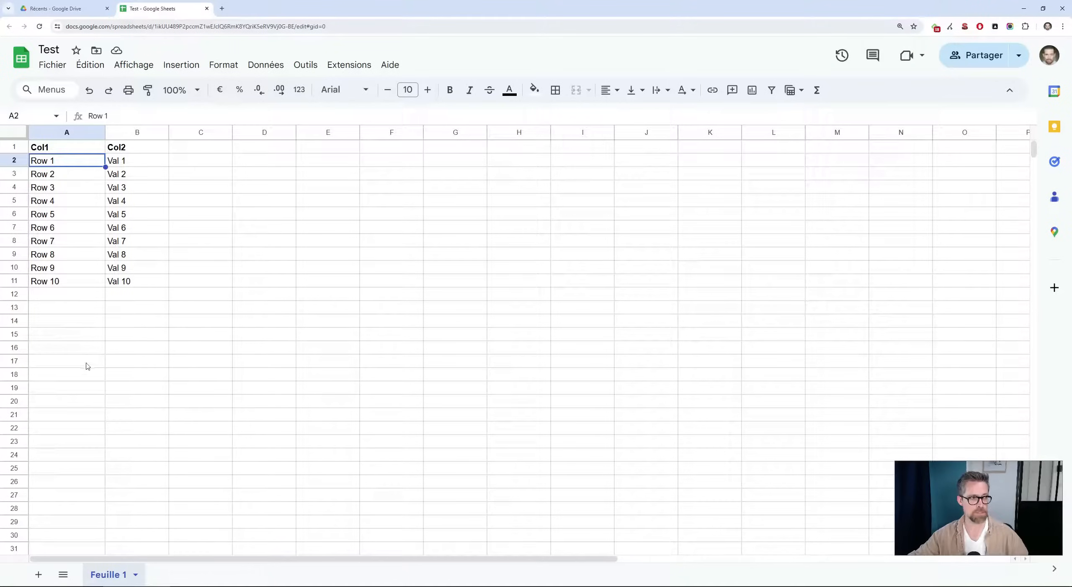
pyautogui.press('Up')
pyautogui.write('Col1\tCol2 Row 1\tVal 1 Row 2\tVal 2 Row 4\tVal 4 Row 5\tVal 5 Row 6\tVal 6 Row 7\tVal 7 Row 9\tVal 9 Row 10\tVal 10')
pyautogui.click(73, 321)
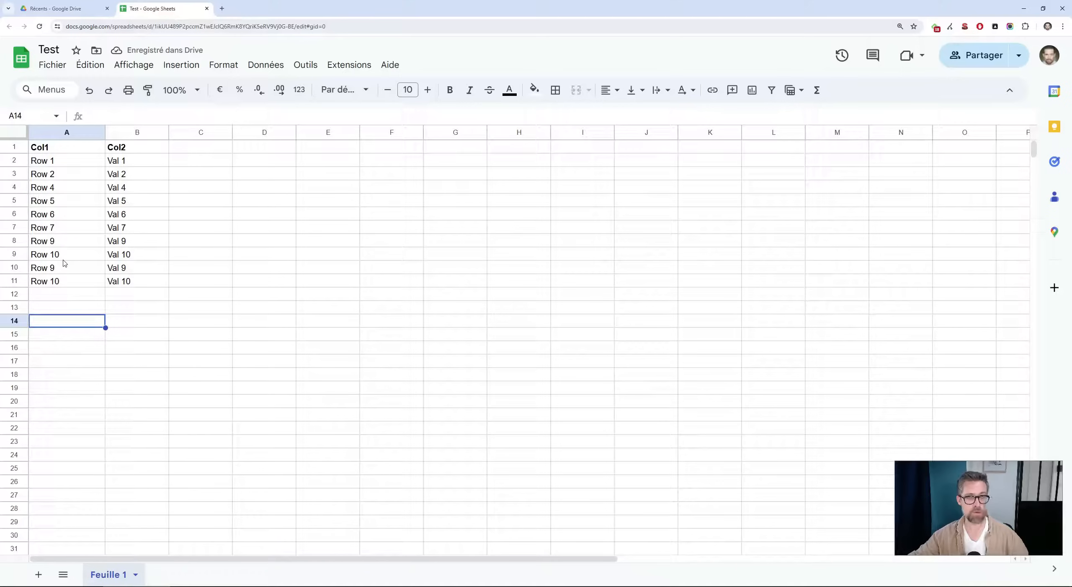
# Examine sheet rows 3, 4, 9 and 10 to tell the newly written data from the leftover rows below it.
pyautogui.click(23, 175)
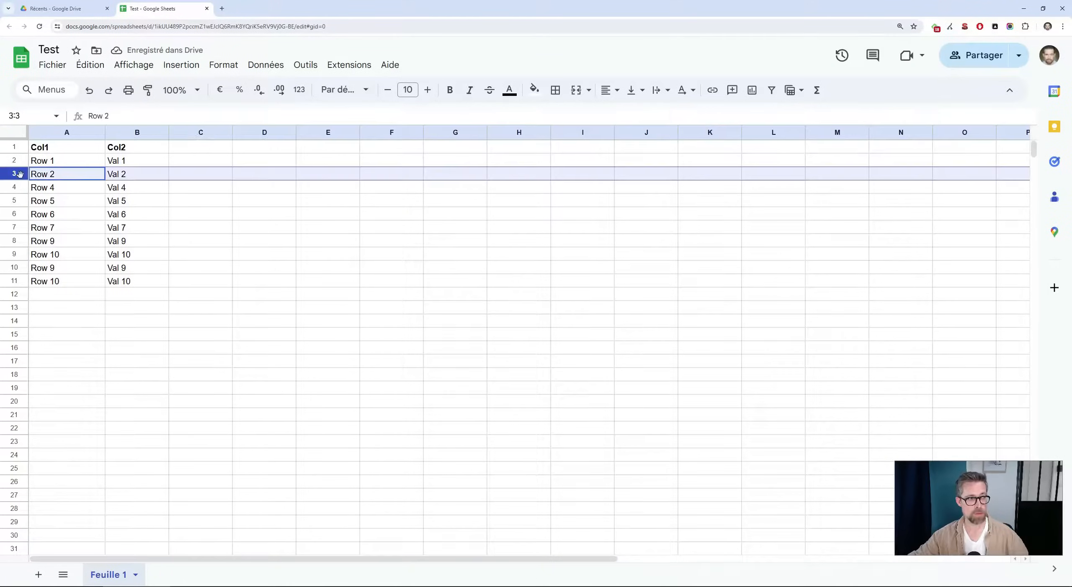
pyautogui.click(44, 191)
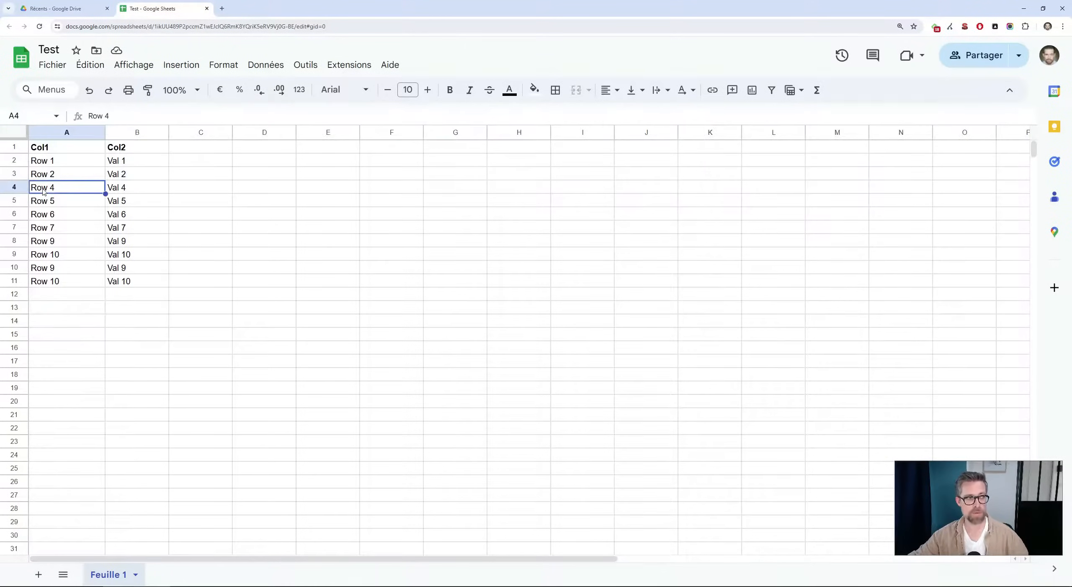
pyautogui.click(54, 257)
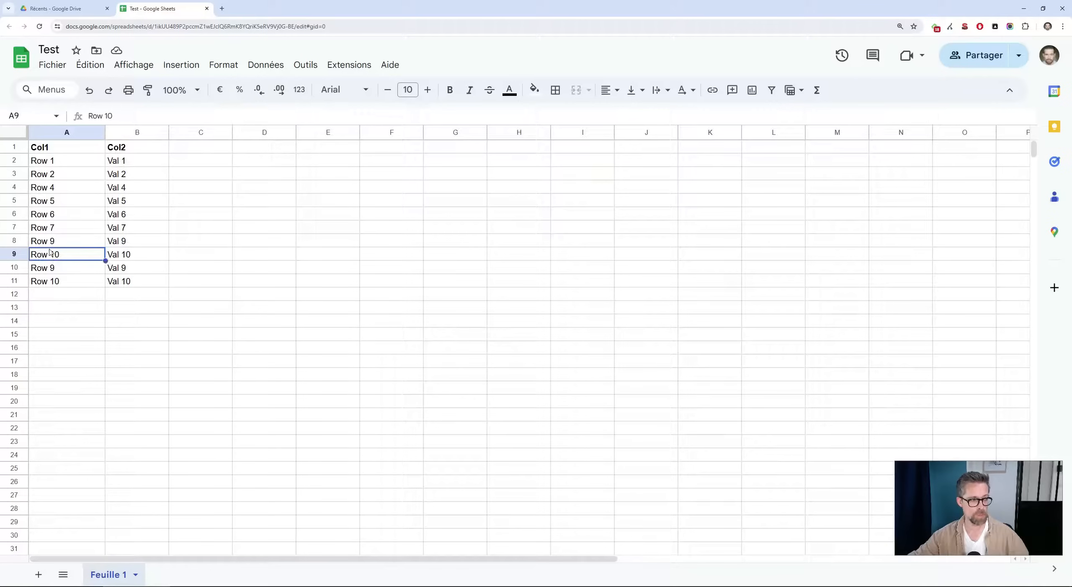
pyautogui.click(45, 268)
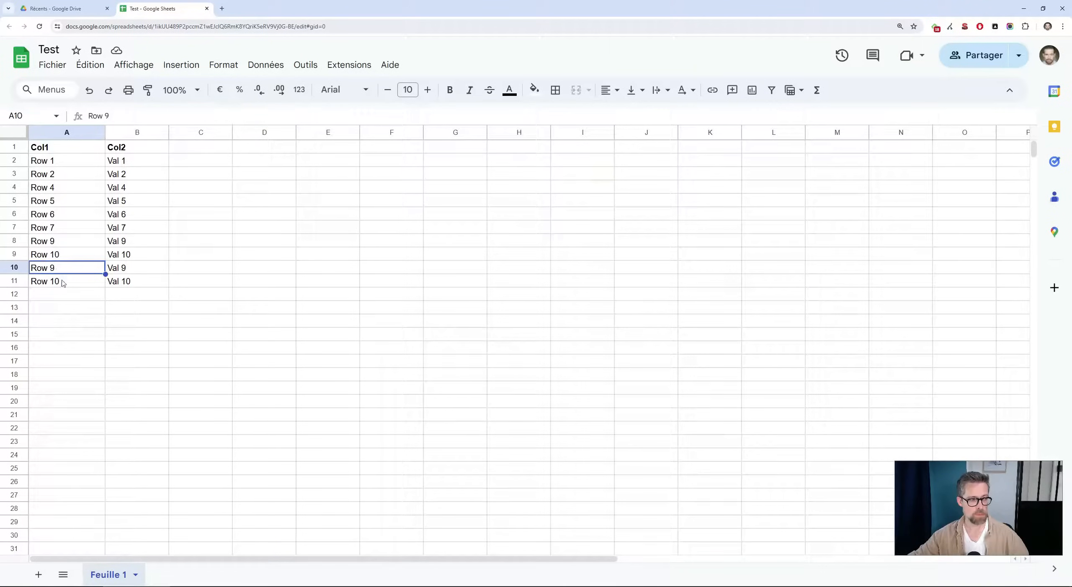
pyautogui.click(58, 298)
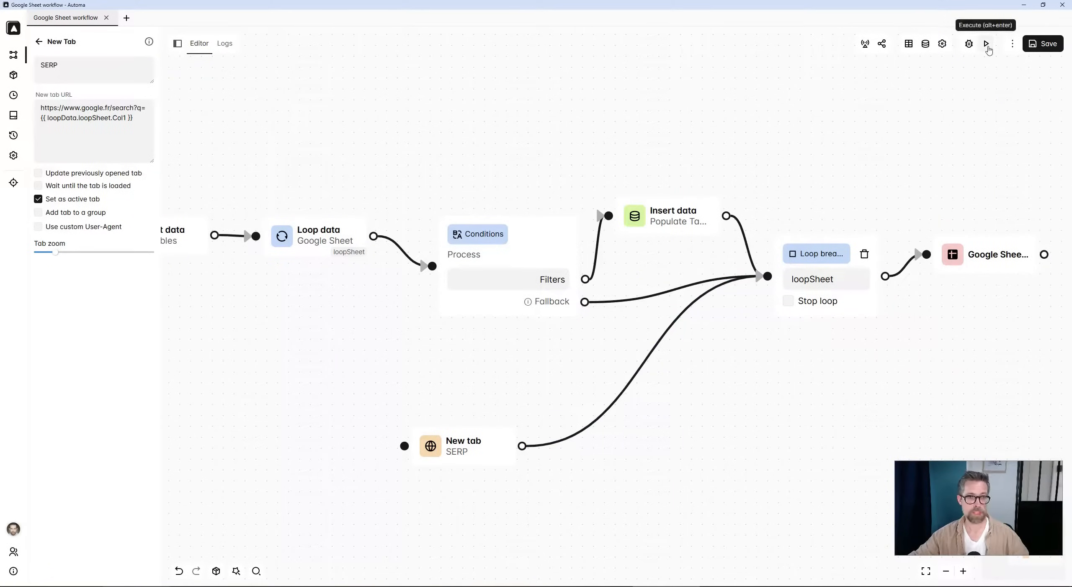
# Execute the Google Sheet workflow and check the written rows in column A of the Test spreadsheet.
pyautogui.click(987, 45)
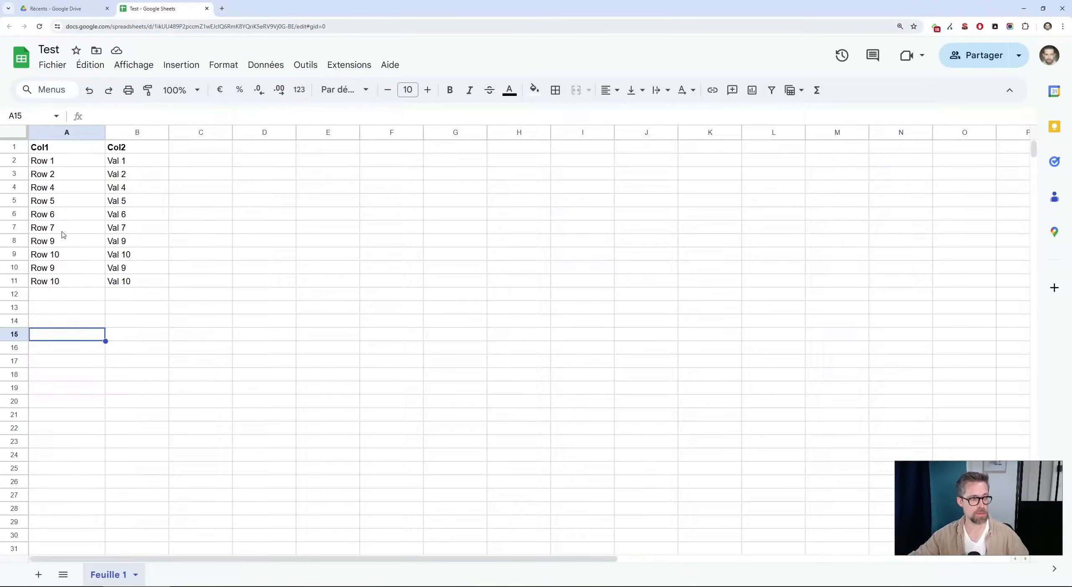
pyautogui.click(60, 189)
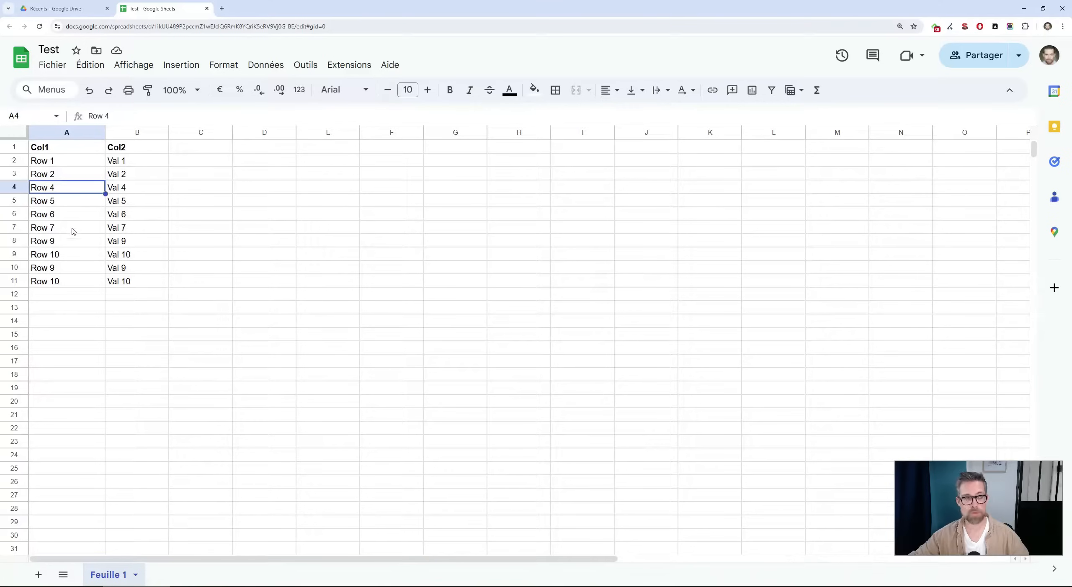
pyautogui.click(63, 257)
pyautogui.hotkey('alt', 'Tab')
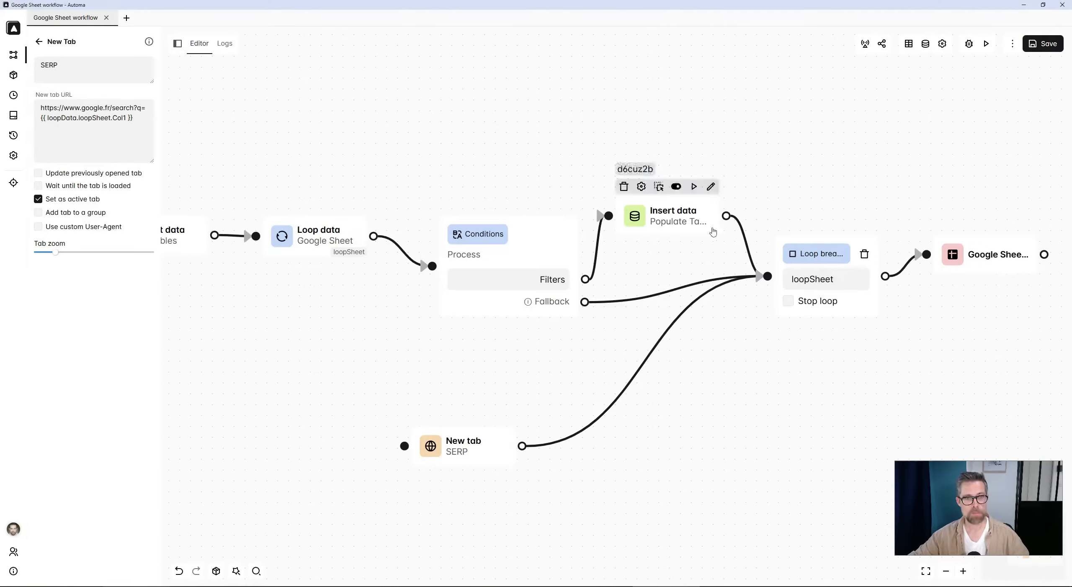
pyautogui.hotkey('alt', 'Tab')
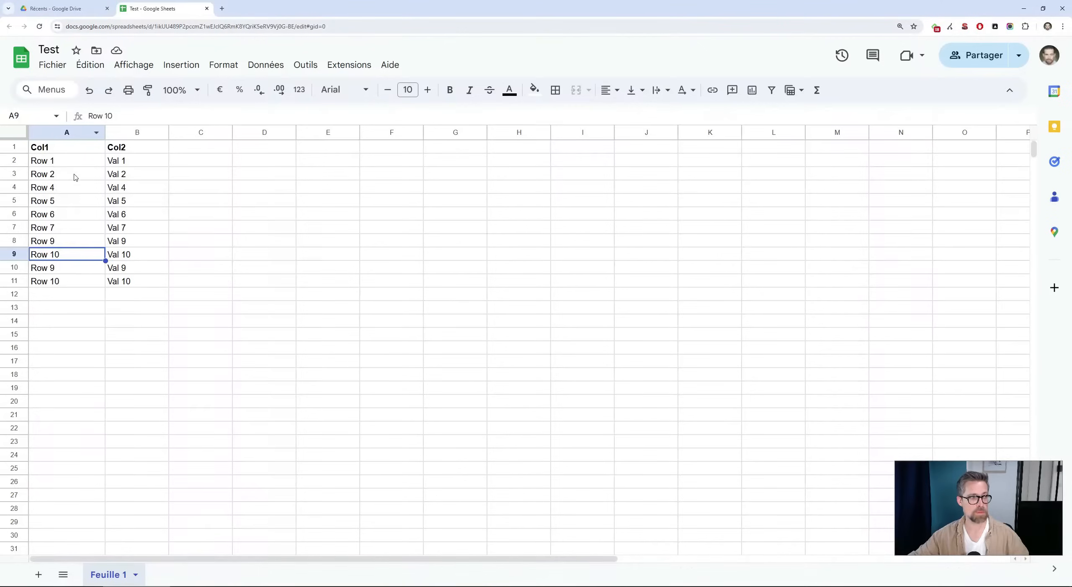
pyautogui.click(65, 175)
pyautogui.hotkey('alt', 'Tab')
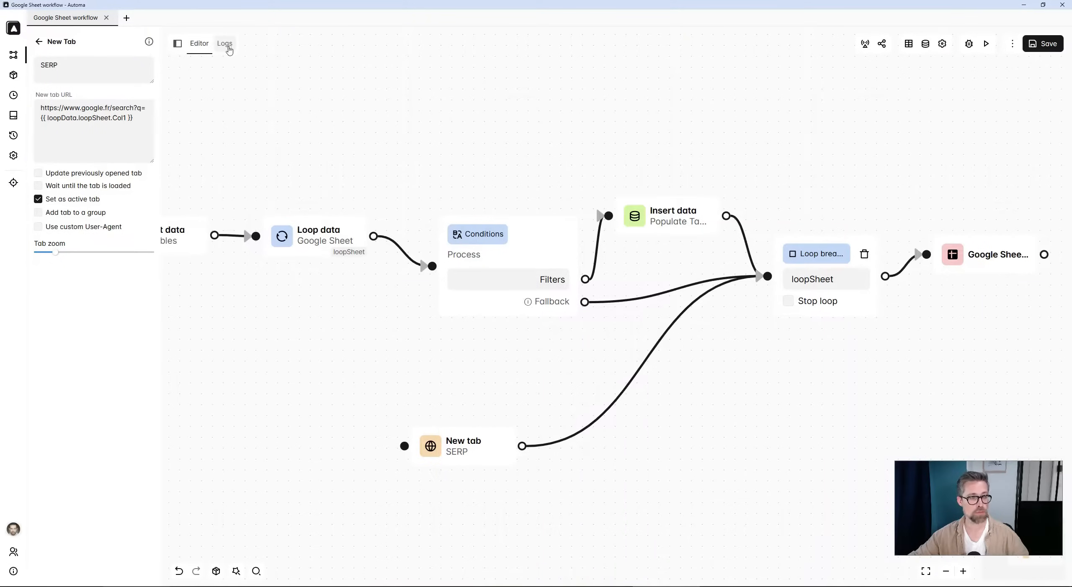
# Open the log of the latest Google Sheet run and examine the Col1 and Col2 data in its table.
pyautogui.click(226, 45)
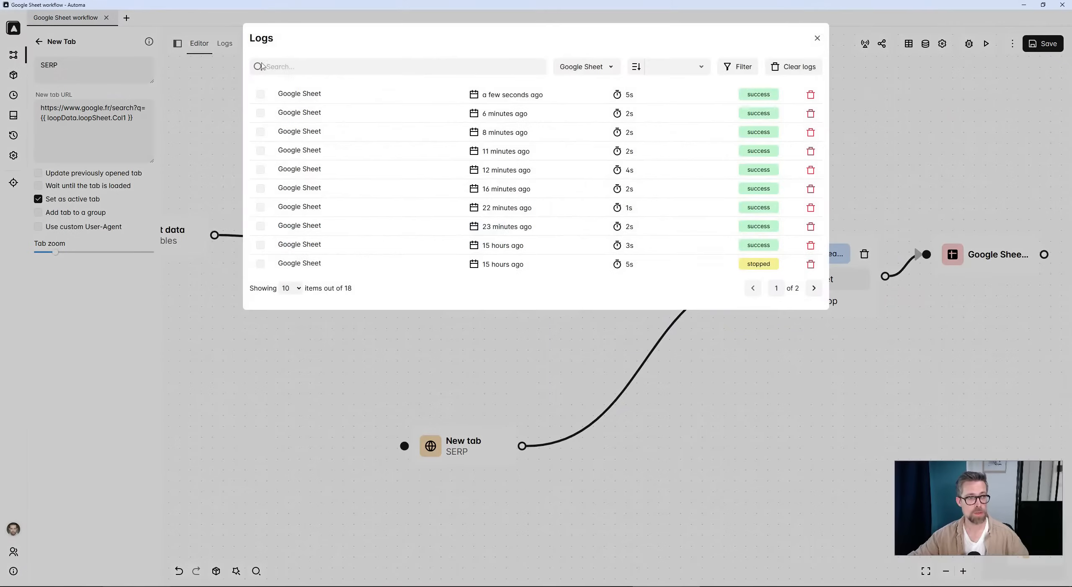
pyautogui.click(288, 97)
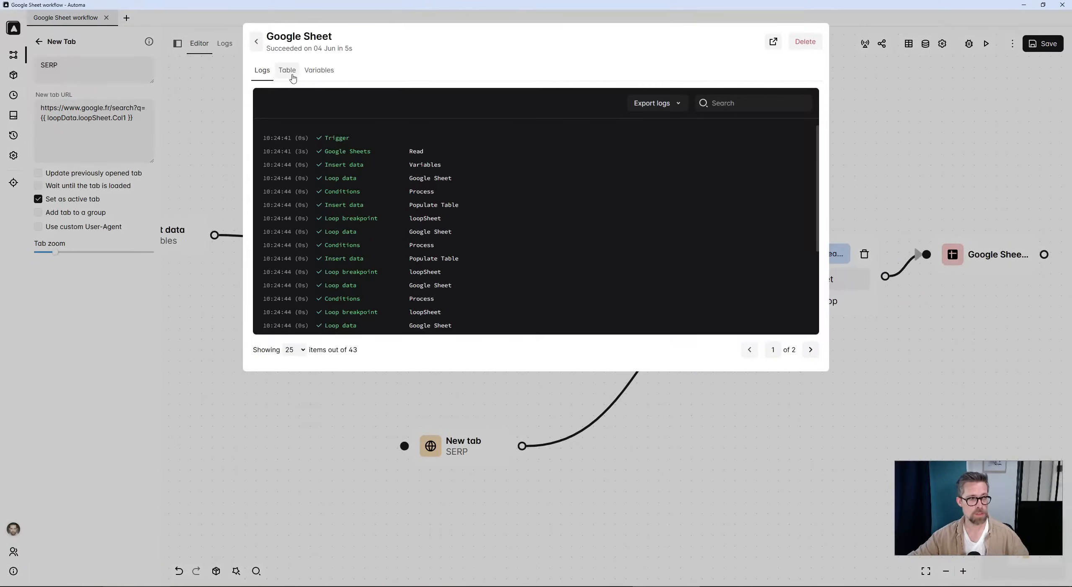
pyautogui.click(287, 71)
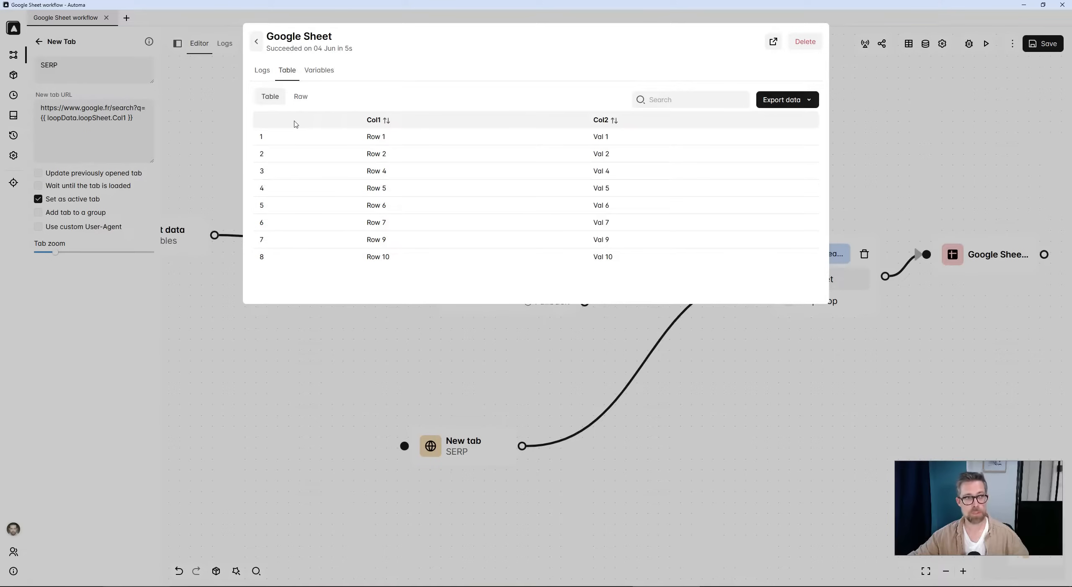
pyautogui.moveTo(359, 122); pyautogui.dragTo(615, 255)
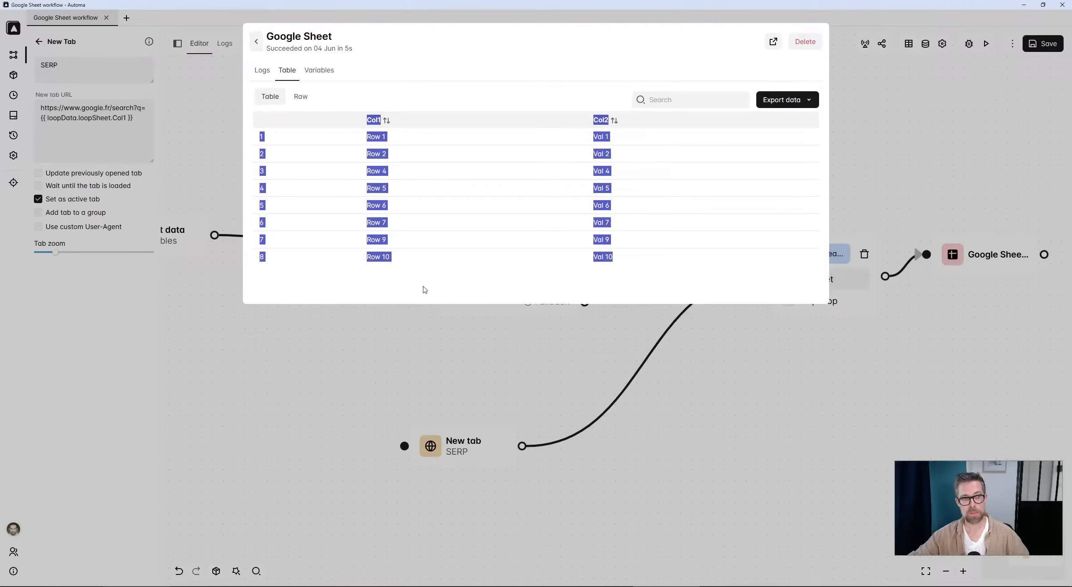
pyautogui.click(424, 289)
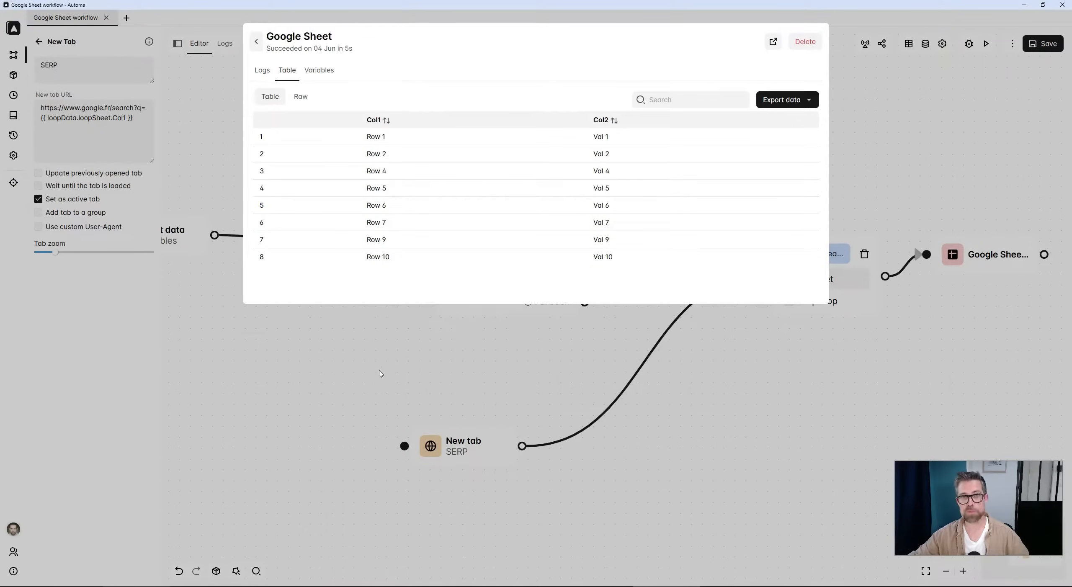
pyautogui.click(385, 367)
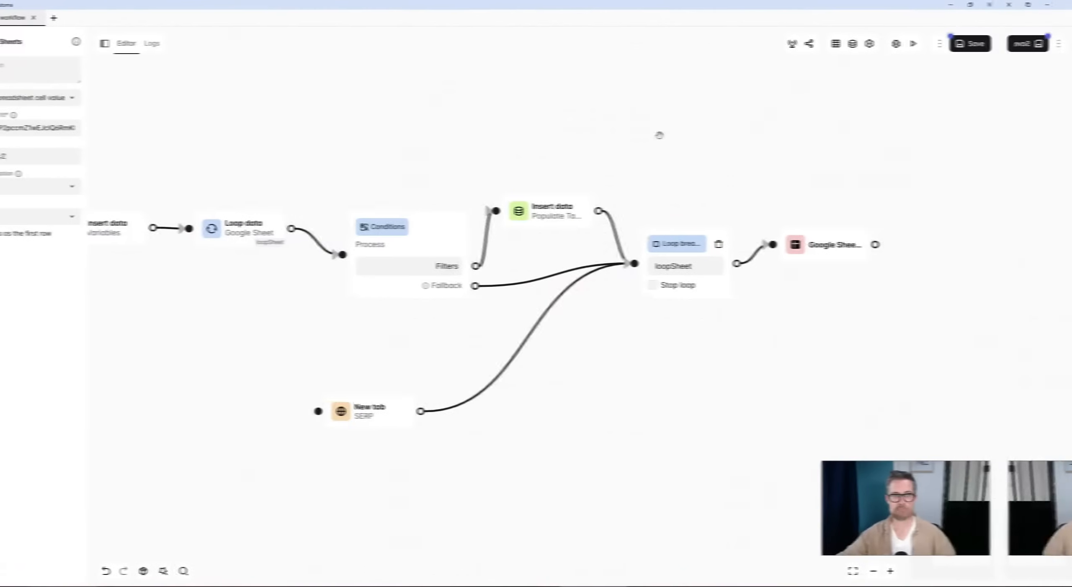
# Follow the loop from the Loop data block past the Insert data block to the Loop breakpoint.
pyautogui.moveTo(658, 134); pyautogui.dragTo(732, 135)
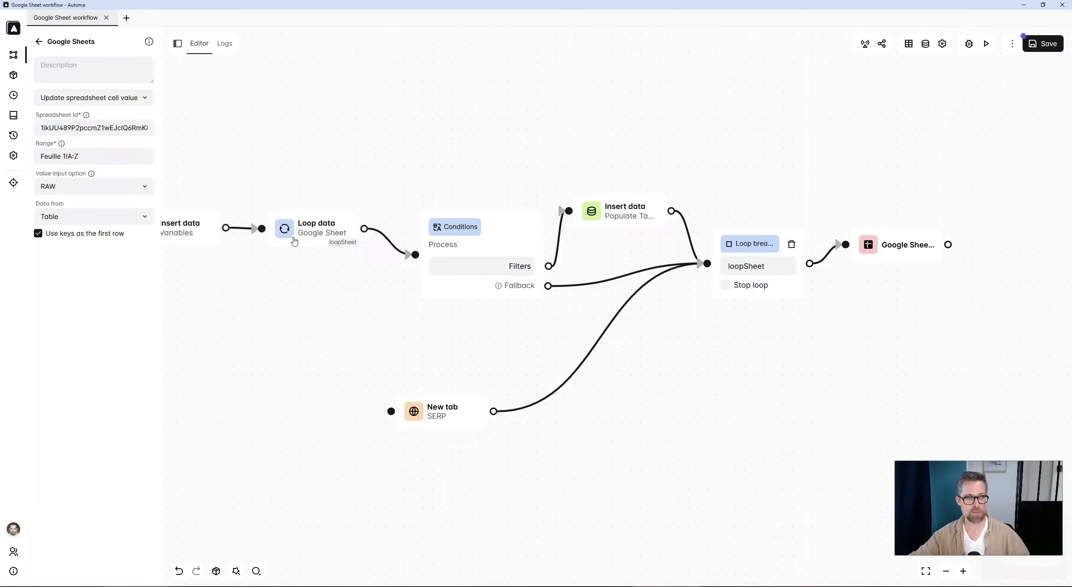
pyautogui.click(309, 228)
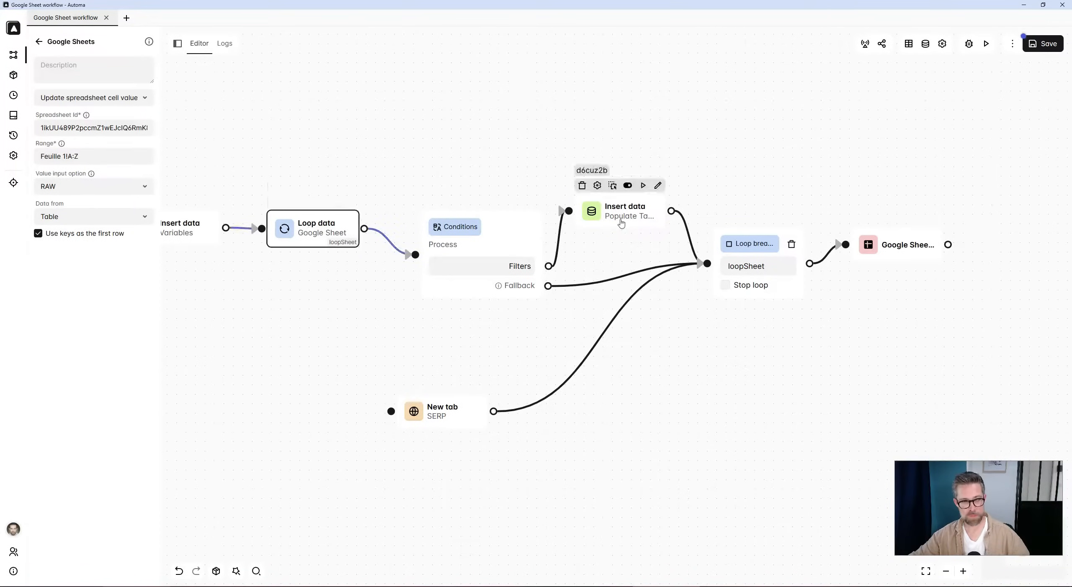
pyautogui.moveTo(757, 253)
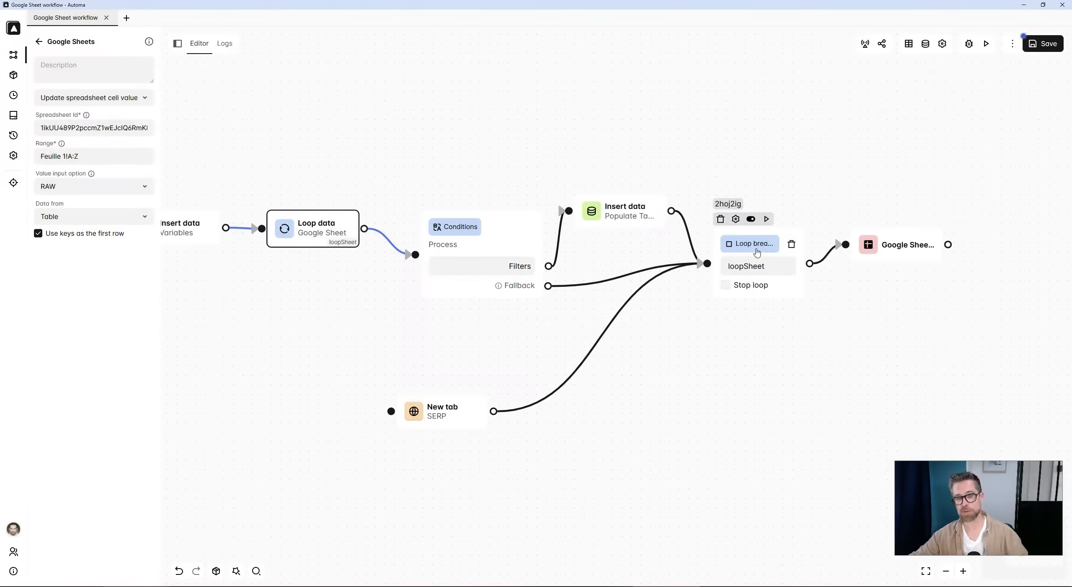
# Select the Google Sheets block after the Loop breakpoint and search the block library for "google".
pyautogui.click(891, 257)
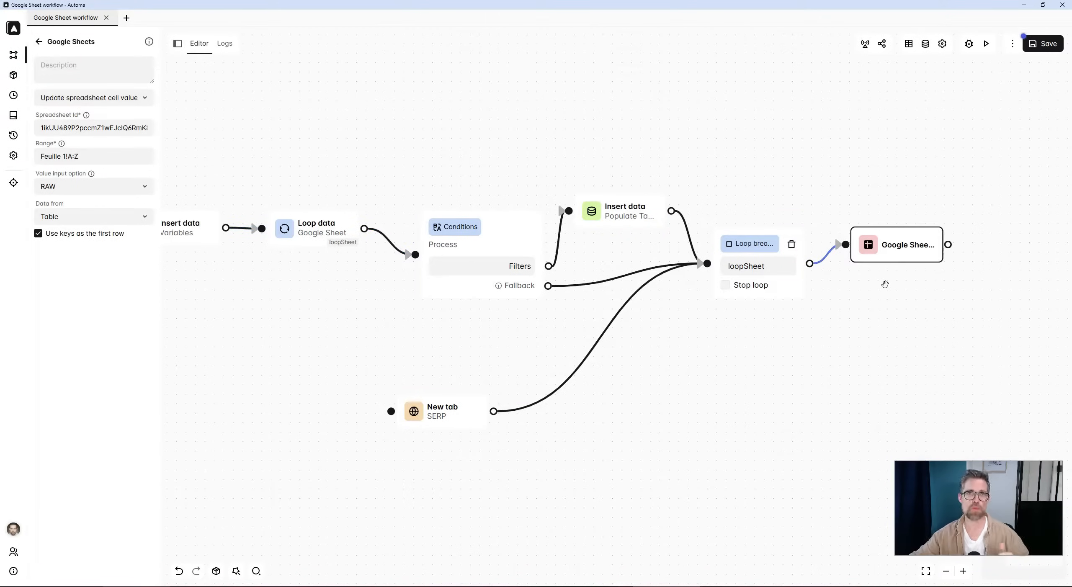
pyautogui.moveTo(899, 259)
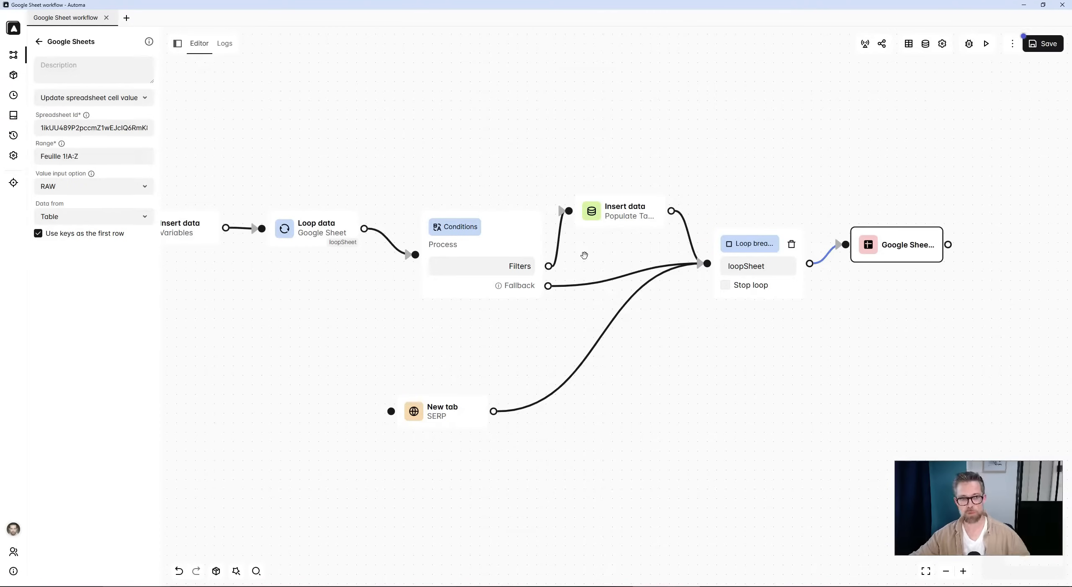
pyautogui.click(38, 41)
pyautogui.click(66, 69)
pyautogui.write('google')
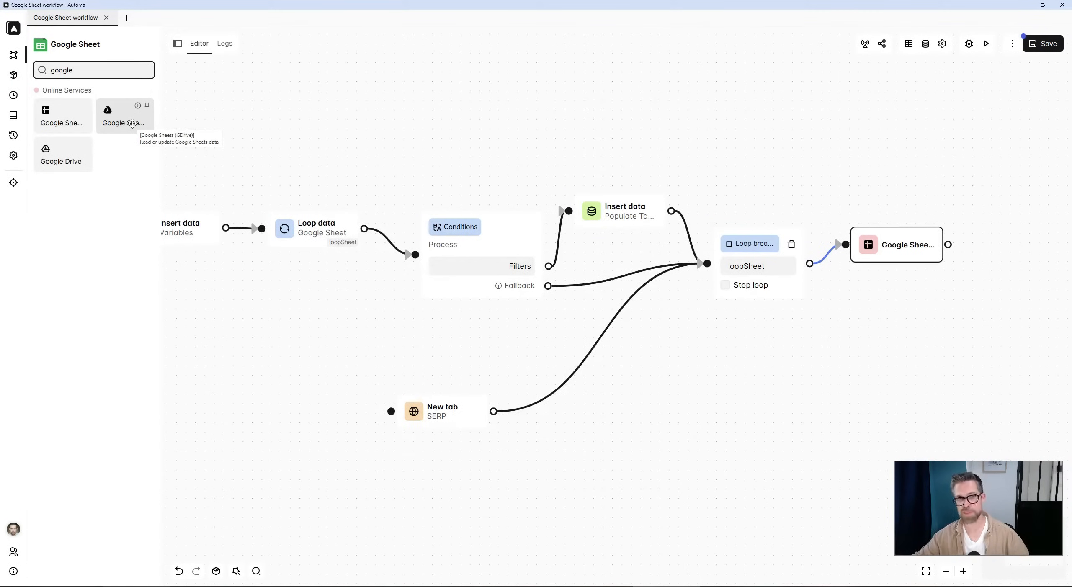
# Open the On error settings of the final Google Sheets block and toggle its error rules off and back on.
pyautogui.click(664, 159)
pyautogui.moveTo(758, 162); pyautogui.dragTo(565, 163)
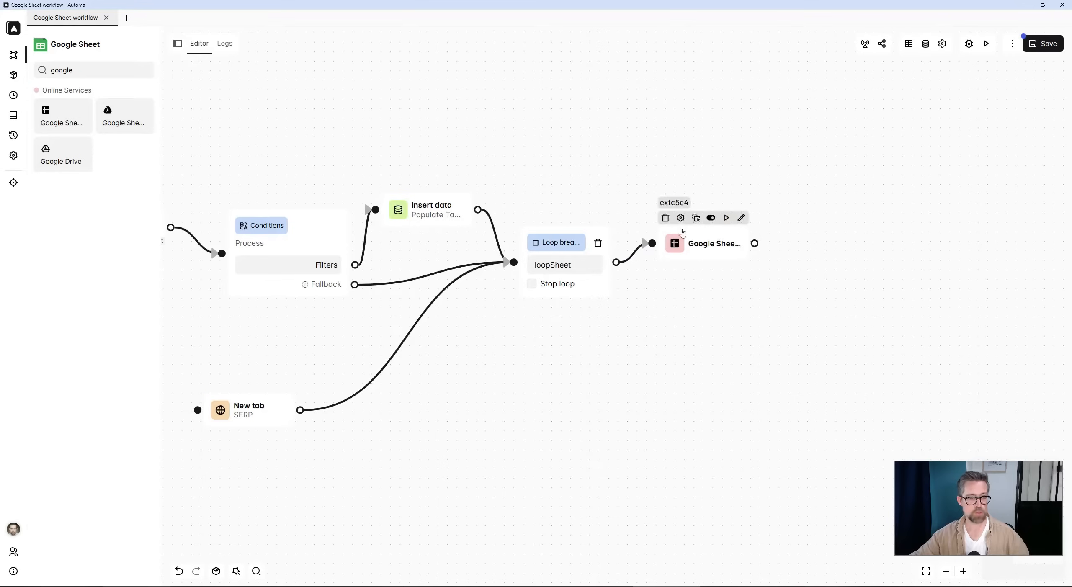
pyautogui.click(690, 243)
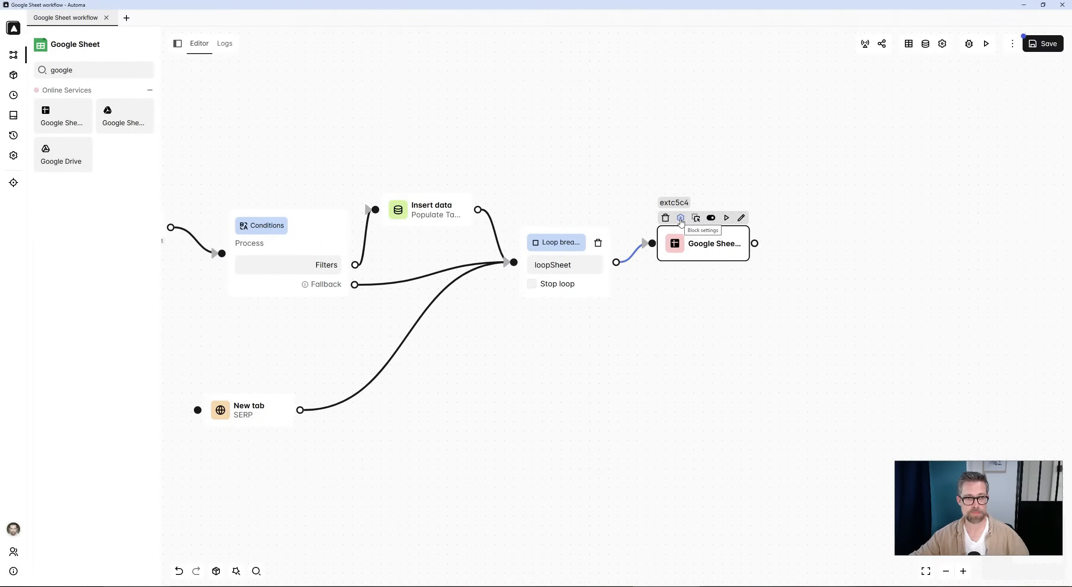
pyautogui.click(681, 218)
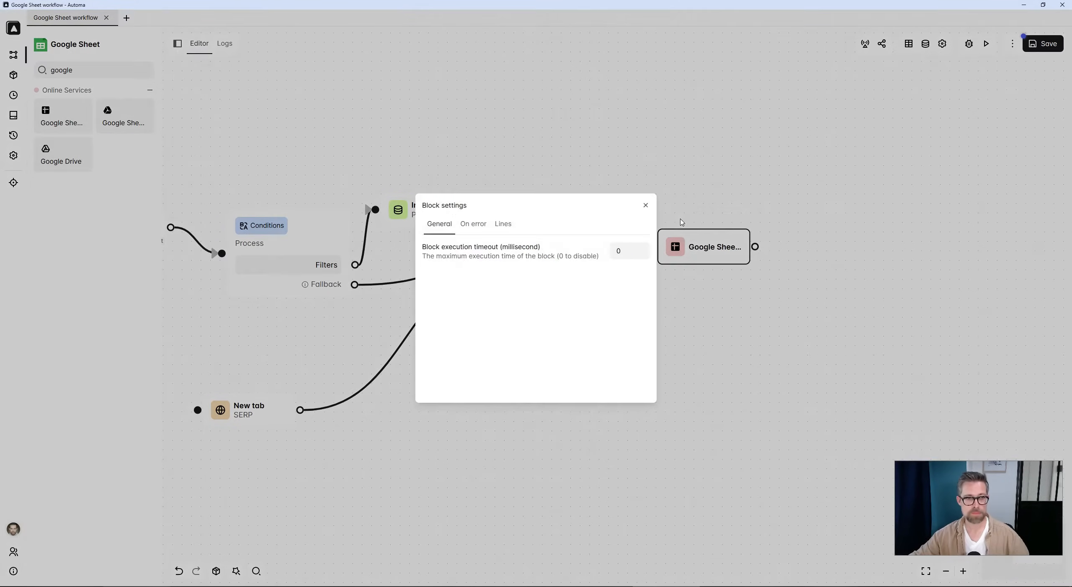
pyautogui.click(482, 229)
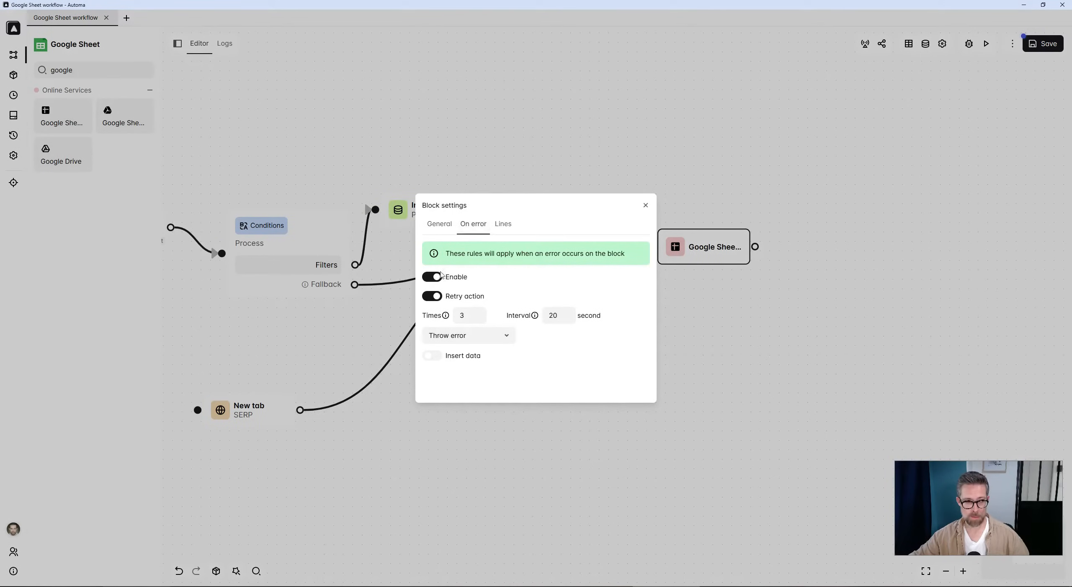
pyautogui.click(432, 283)
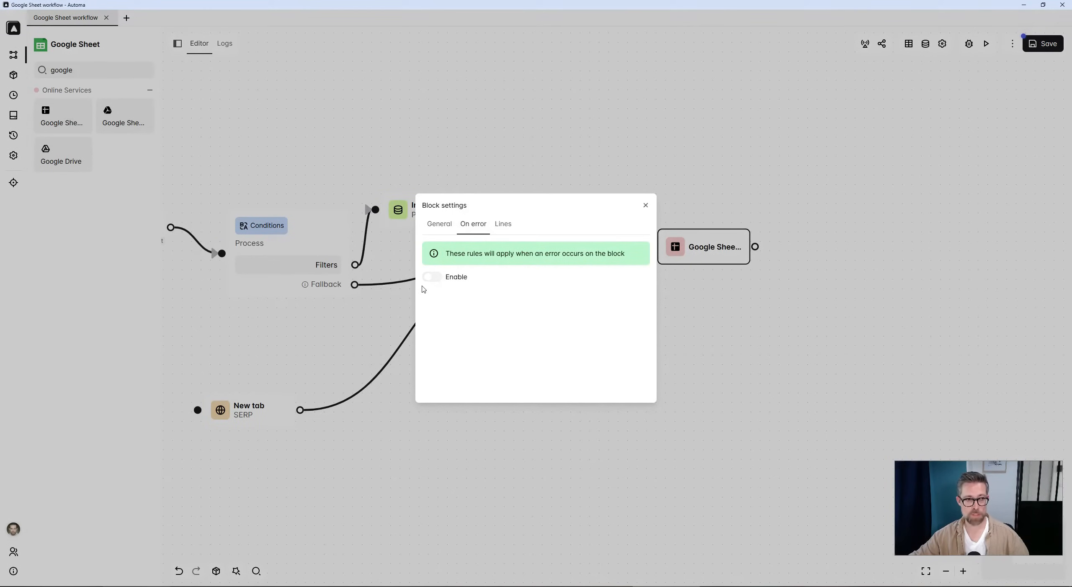
pyautogui.click(434, 282)
# Examine the retry count and retry interval for the Google Sheets block, and close its settings.
pyautogui.doubleClick(459, 319)
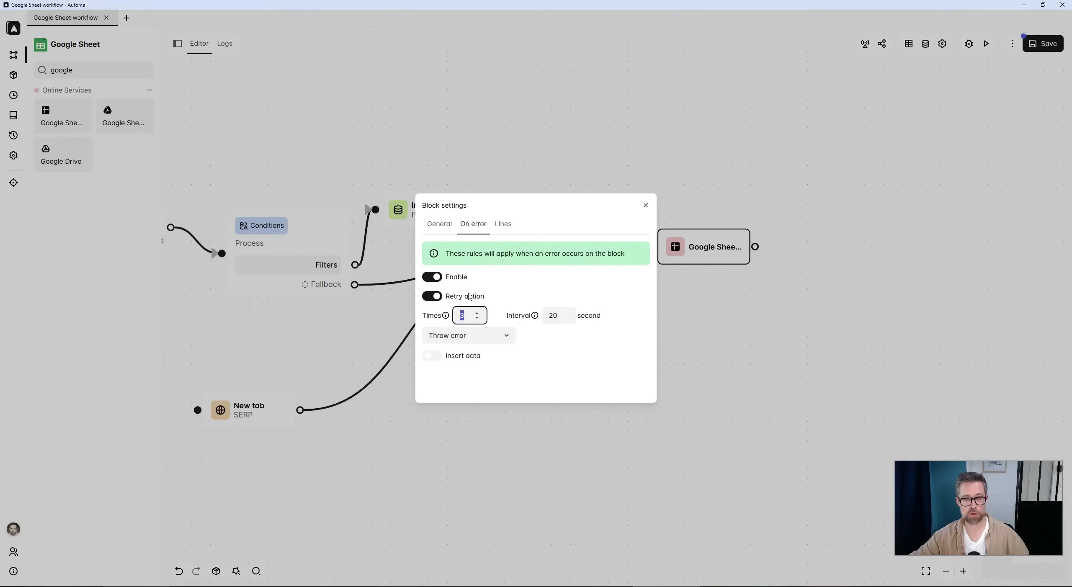
pyautogui.click(463, 315)
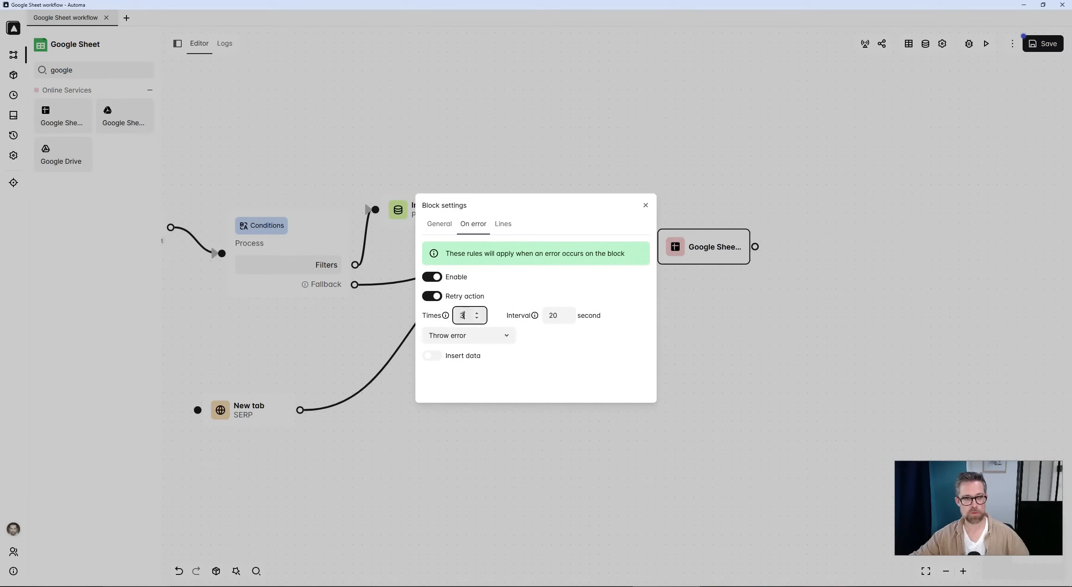
pyautogui.doubleClick(464, 316)
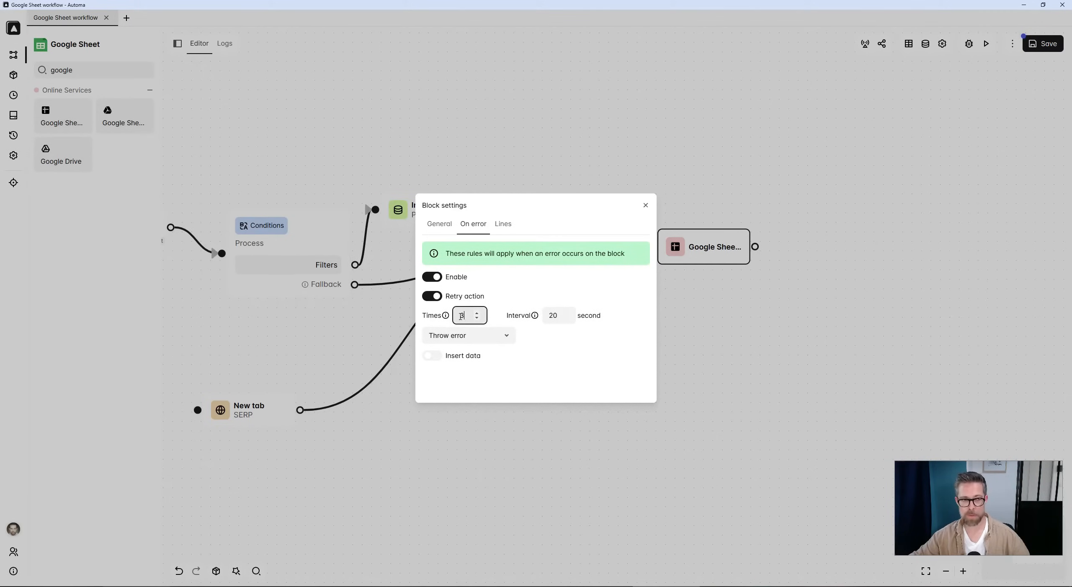
pyautogui.click(556, 315)
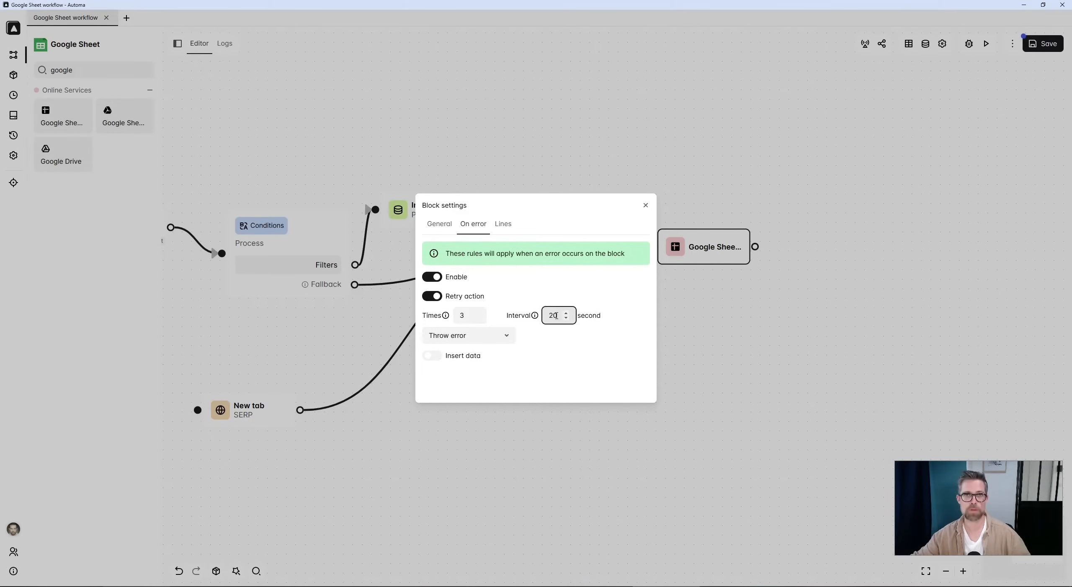
pyautogui.press('Escape')
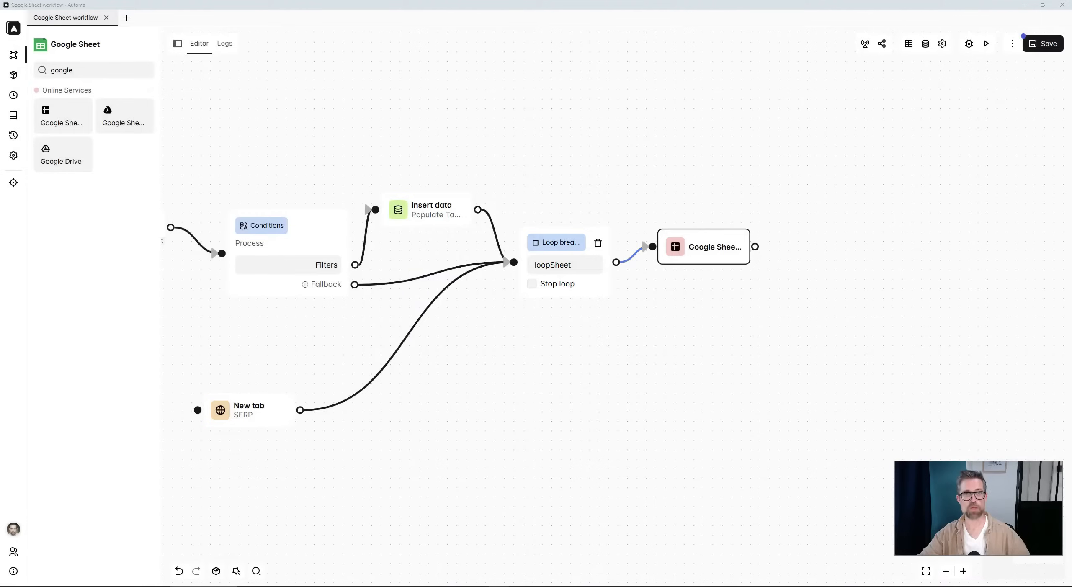